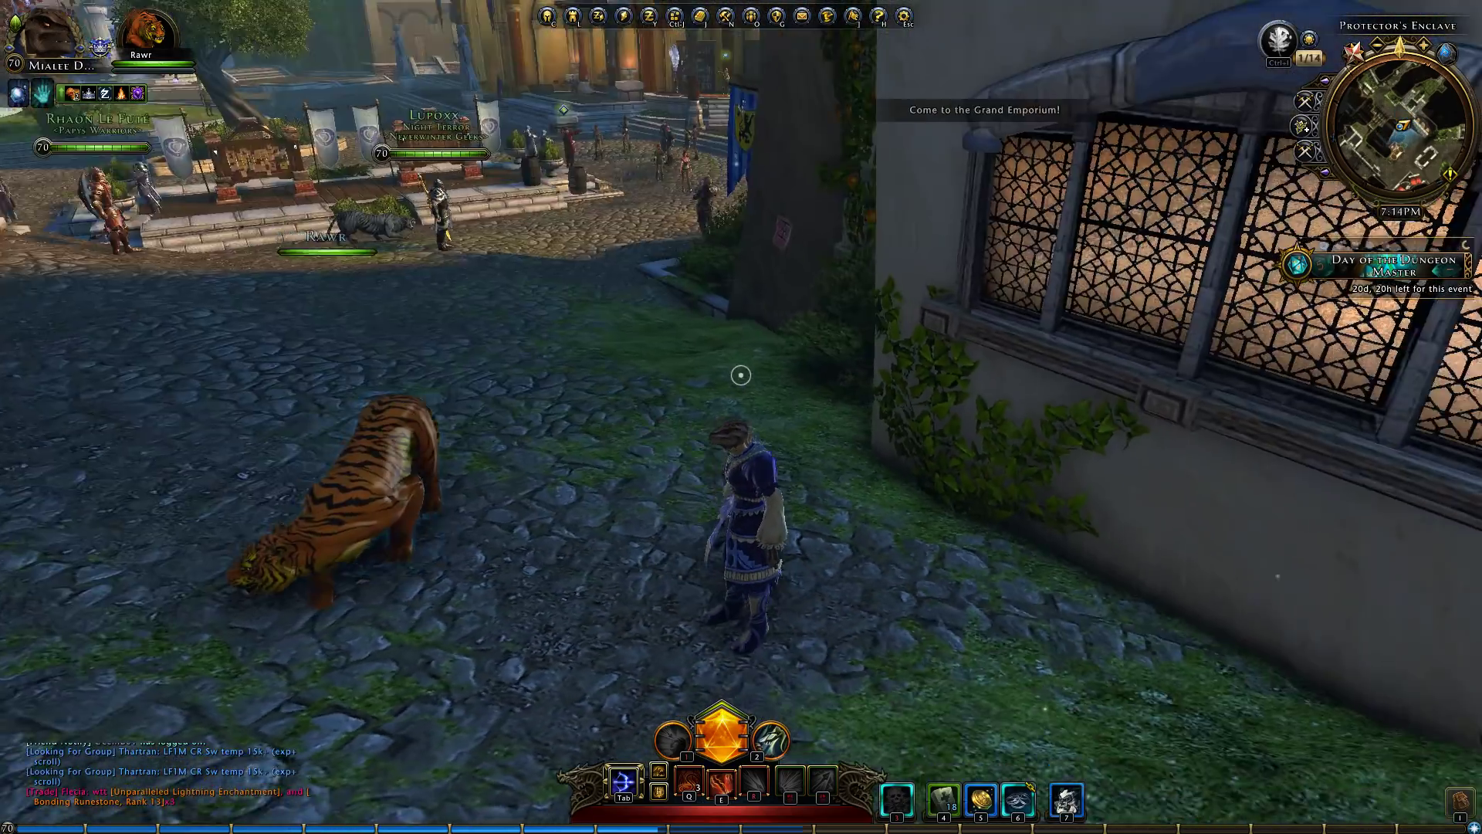
# Switch from the game to the professions_v3.4.xlsm workbook in Excel and go to the start of the Readme sheet
pyautogui.press('alt')
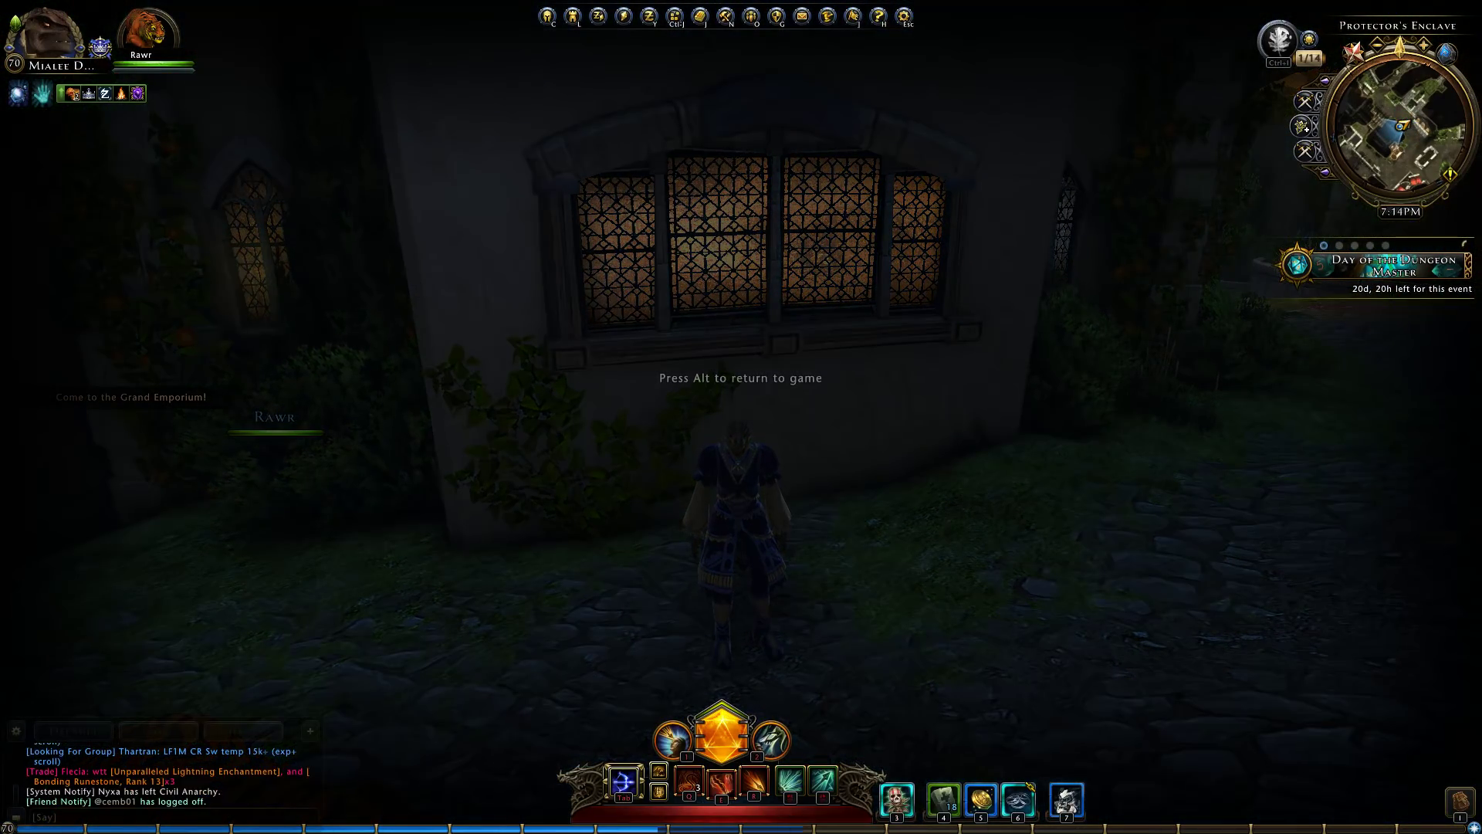
pyautogui.hotkey('alt', 'Tab')
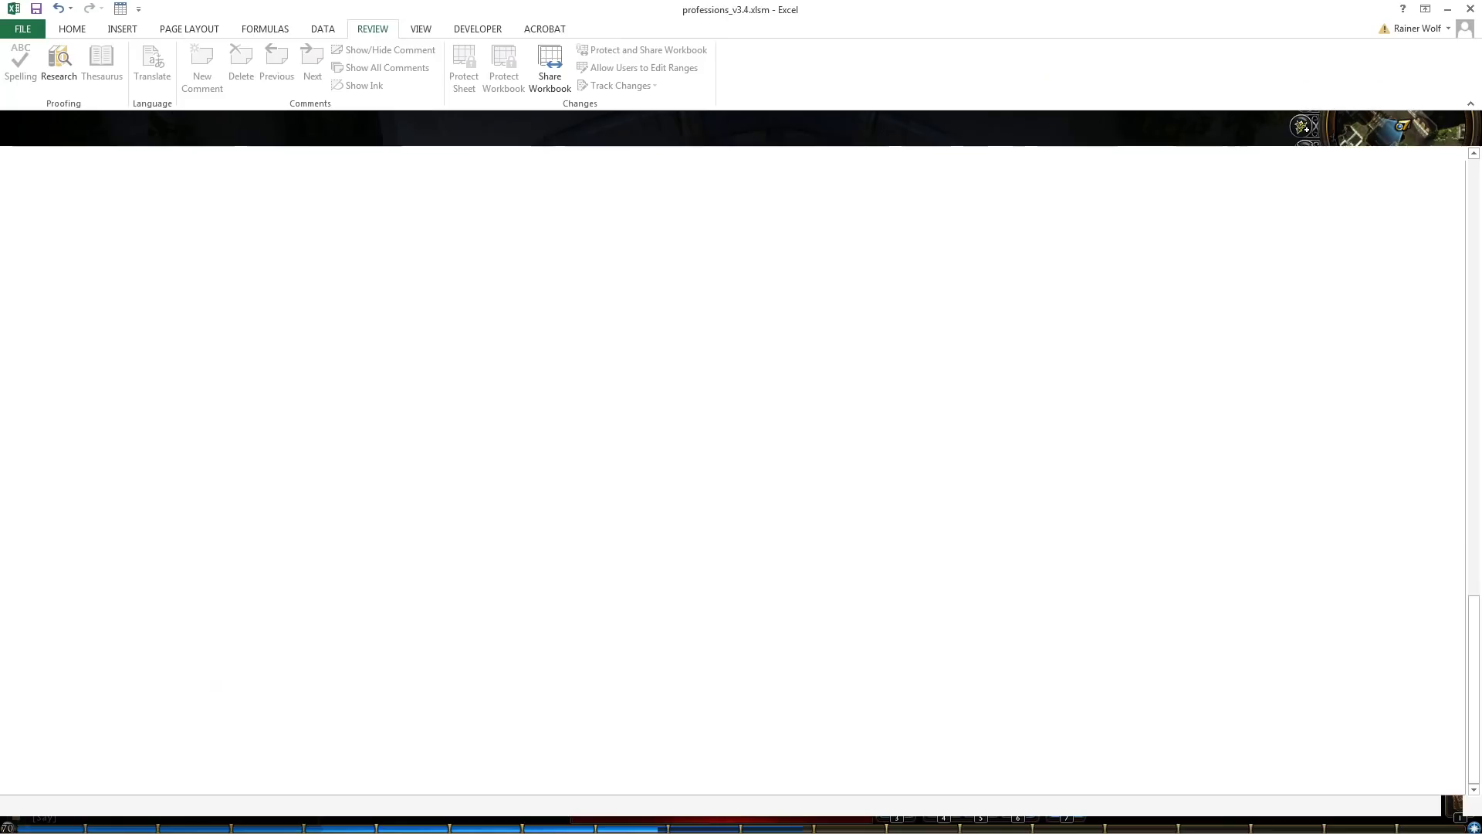
pyautogui.scroll(10, 616, 432)
pyautogui.scroll(1, 616, 432)
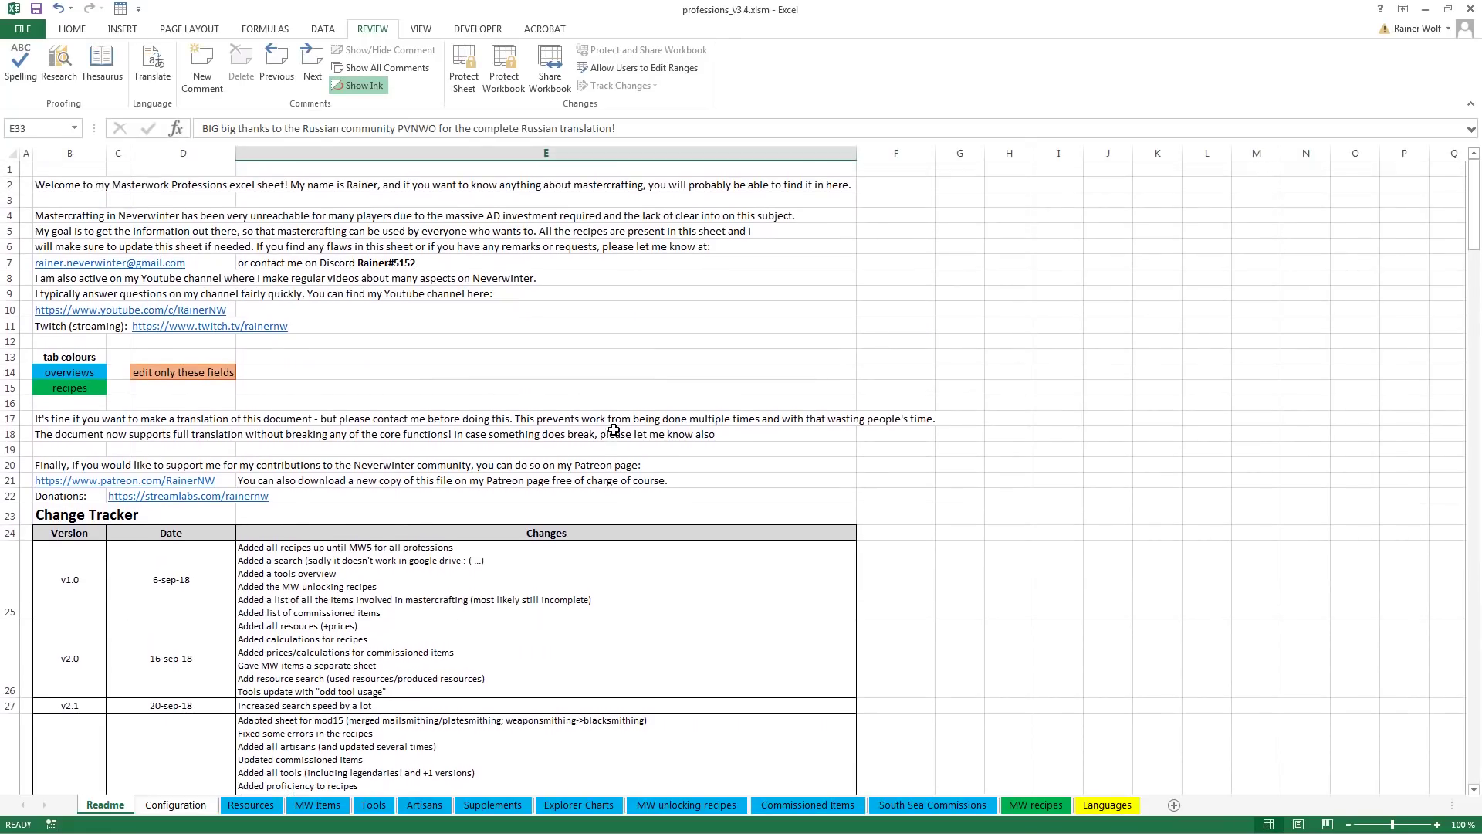
# Examine the v3.4 entry in the Readme sheet's Change Tracker, including its version, date and list of changes
pyautogui.scroll(-7, 359, 512)
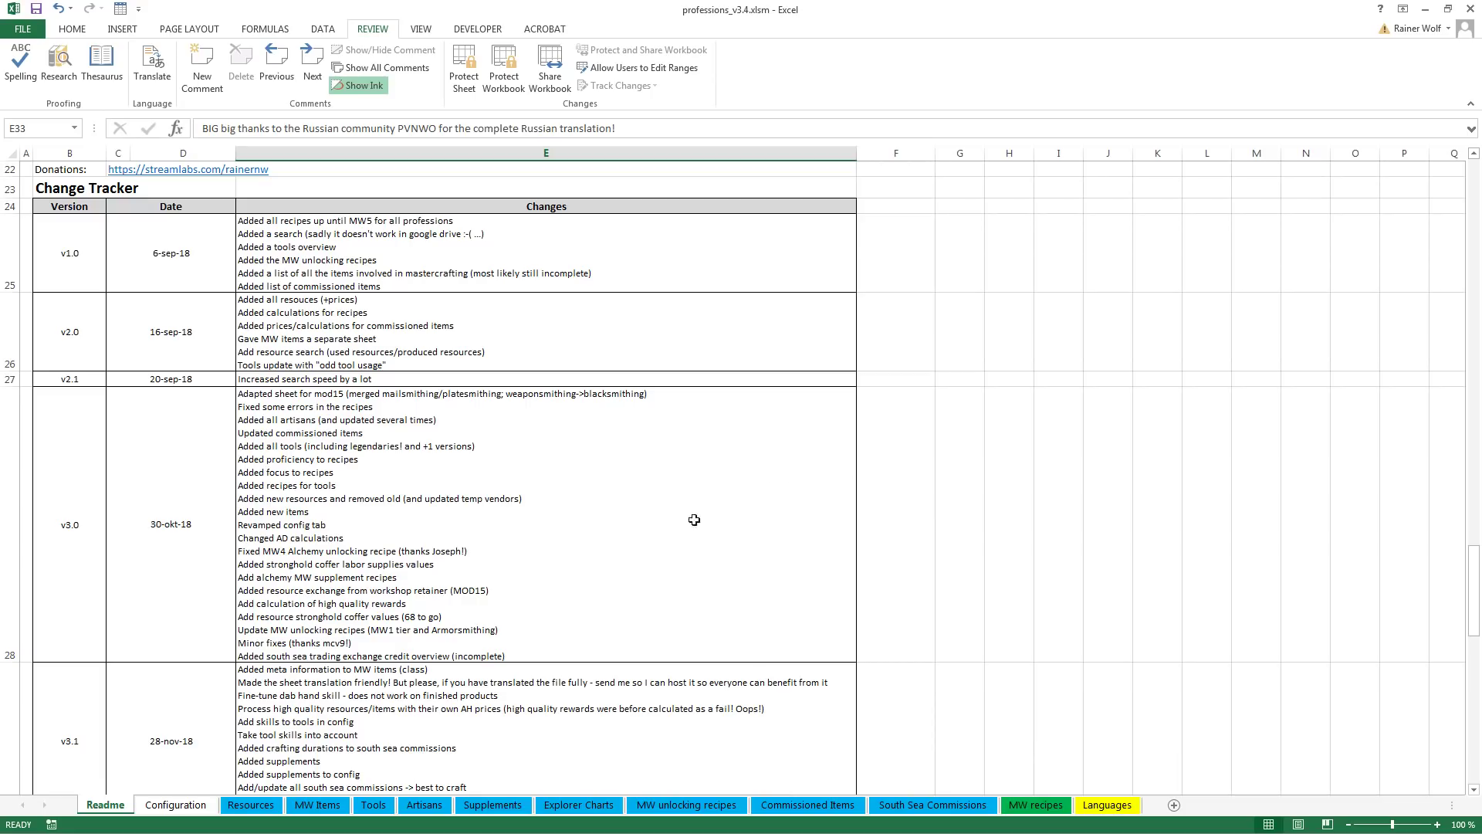
pyautogui.scroll(-6, 534, 430)
pyautogui.scroll(4, 535, 430)
pyautogui.click(82, 491)
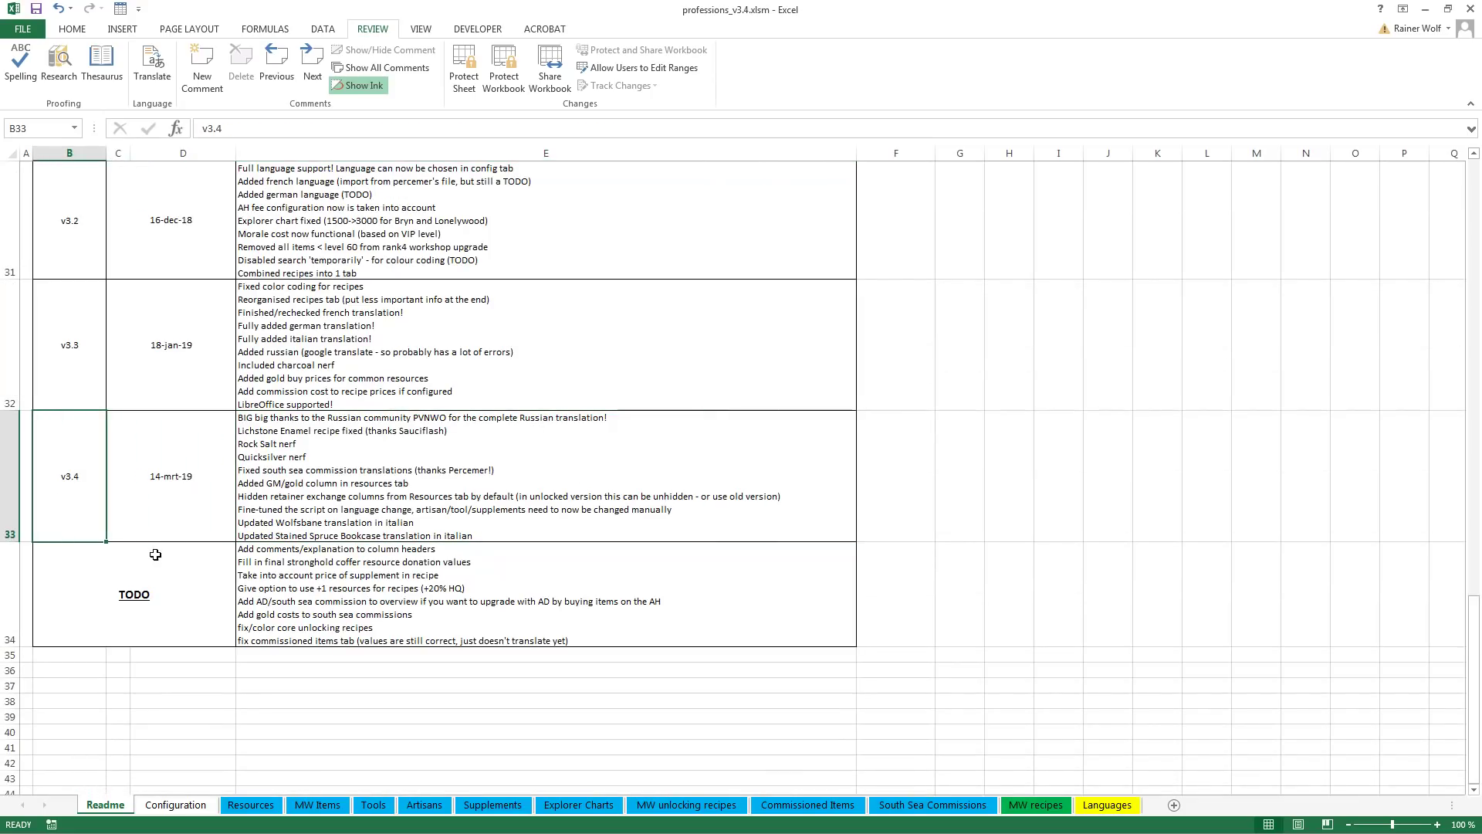
pyautogui.click(166, 500)
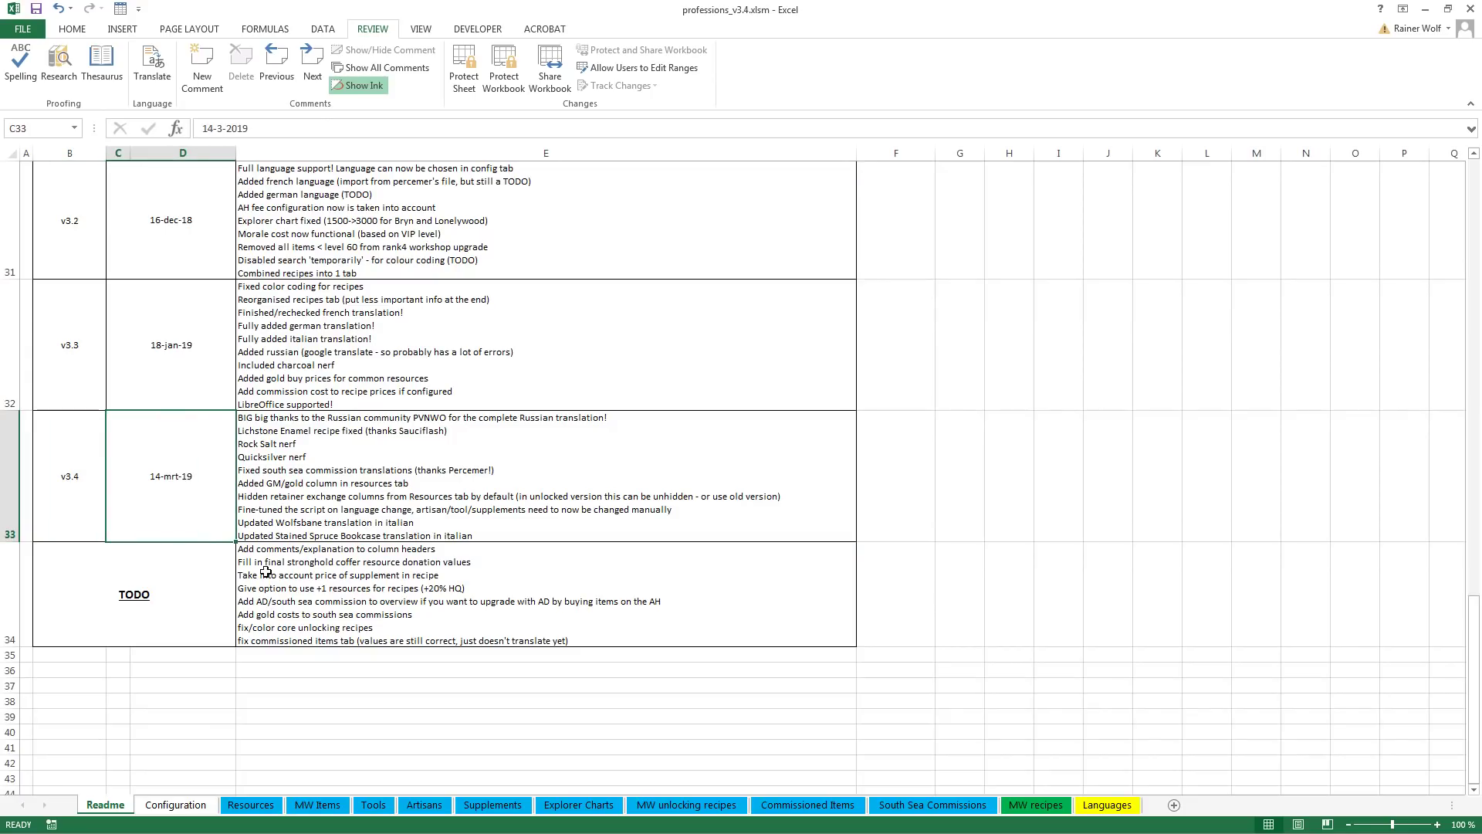
pyautogui.click(471, 463)
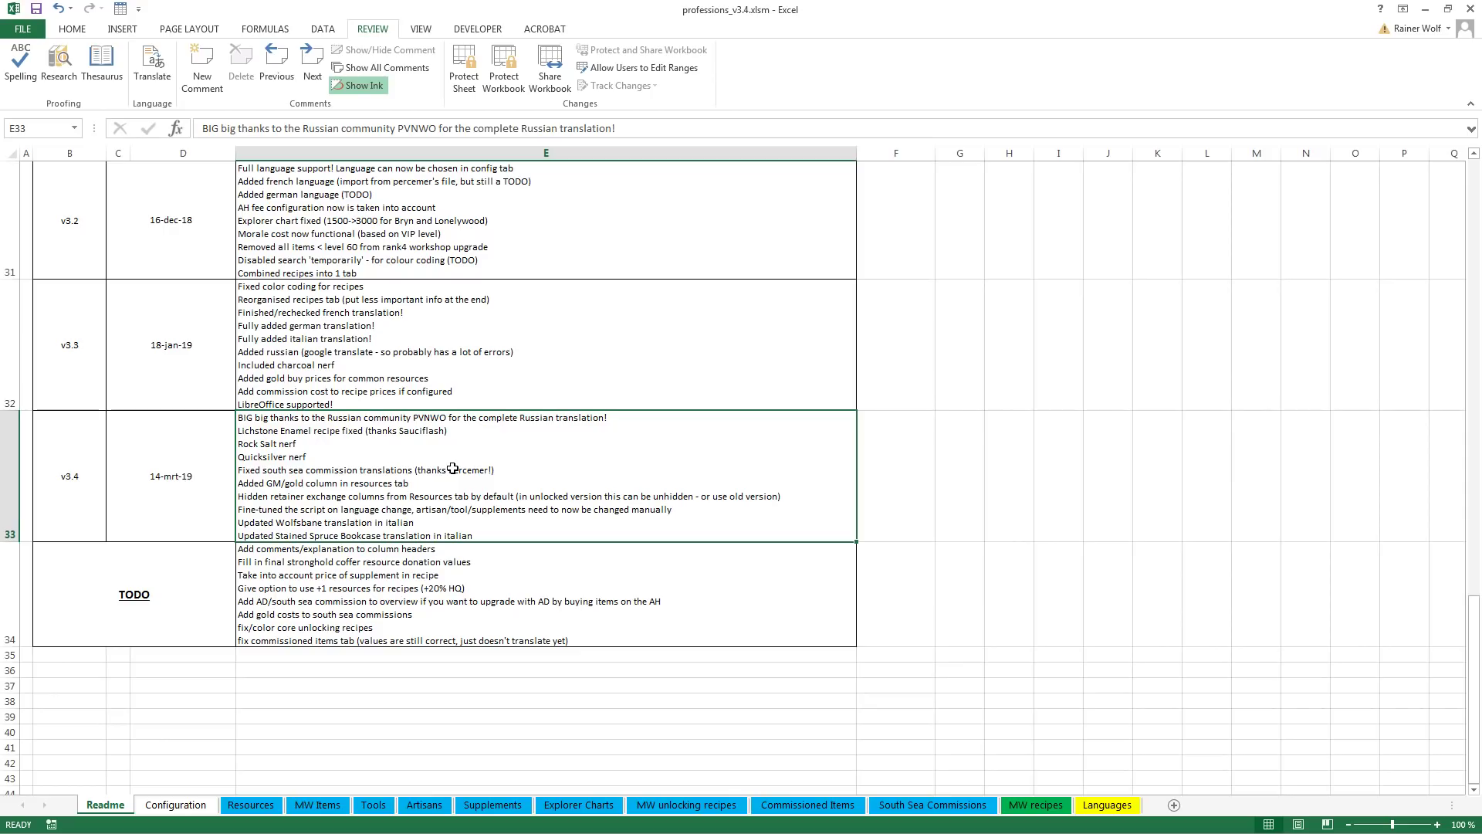
# Set the workbook language to русский on the Configuration sheet
pyautogui.click(176, 804)
pyautogui.click(541, 344)
pyautogui.click(519, 335)
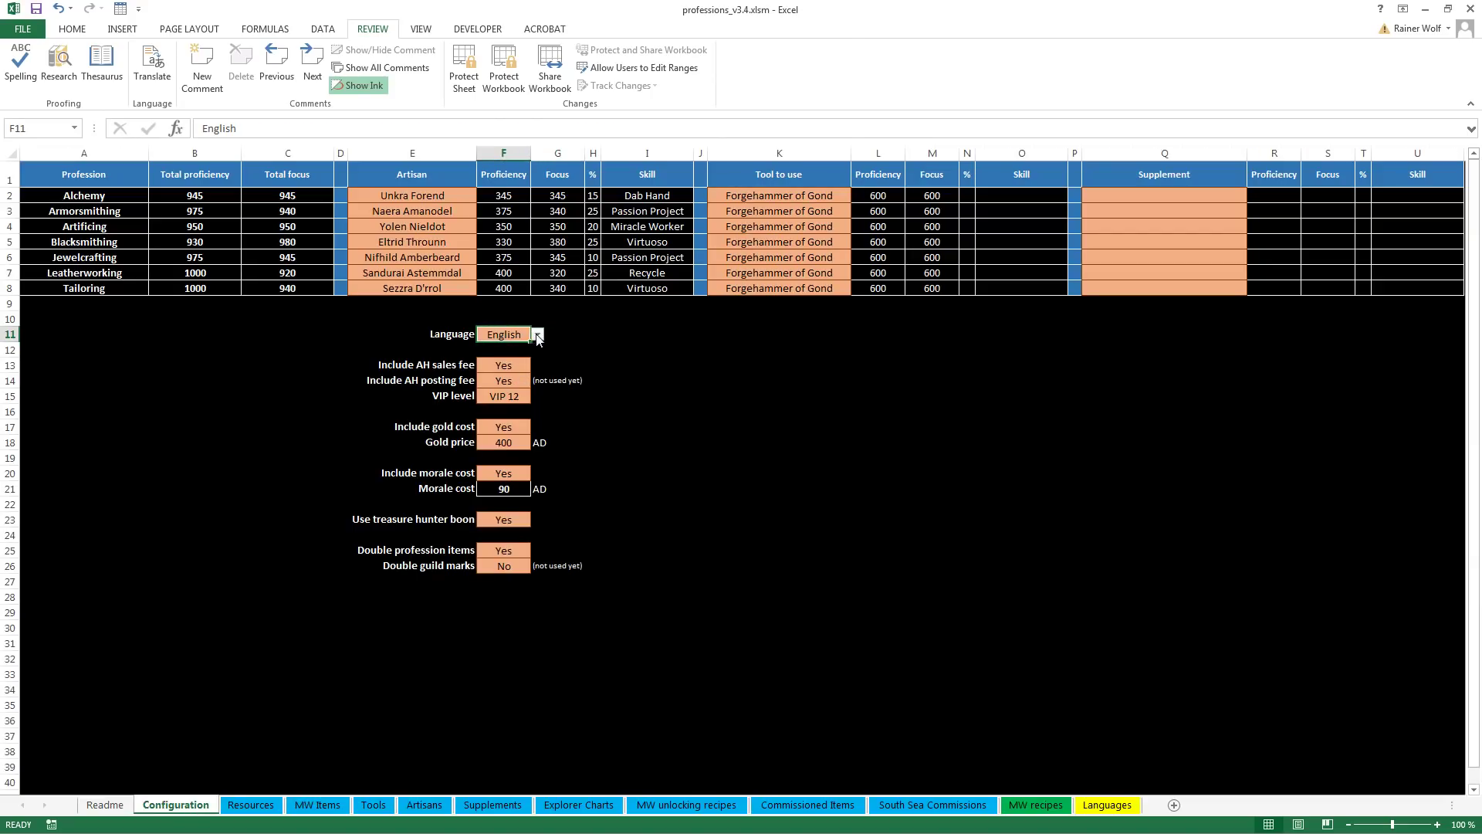
pyautogui.click(538, 334)
pyautogui.click(502, 388)
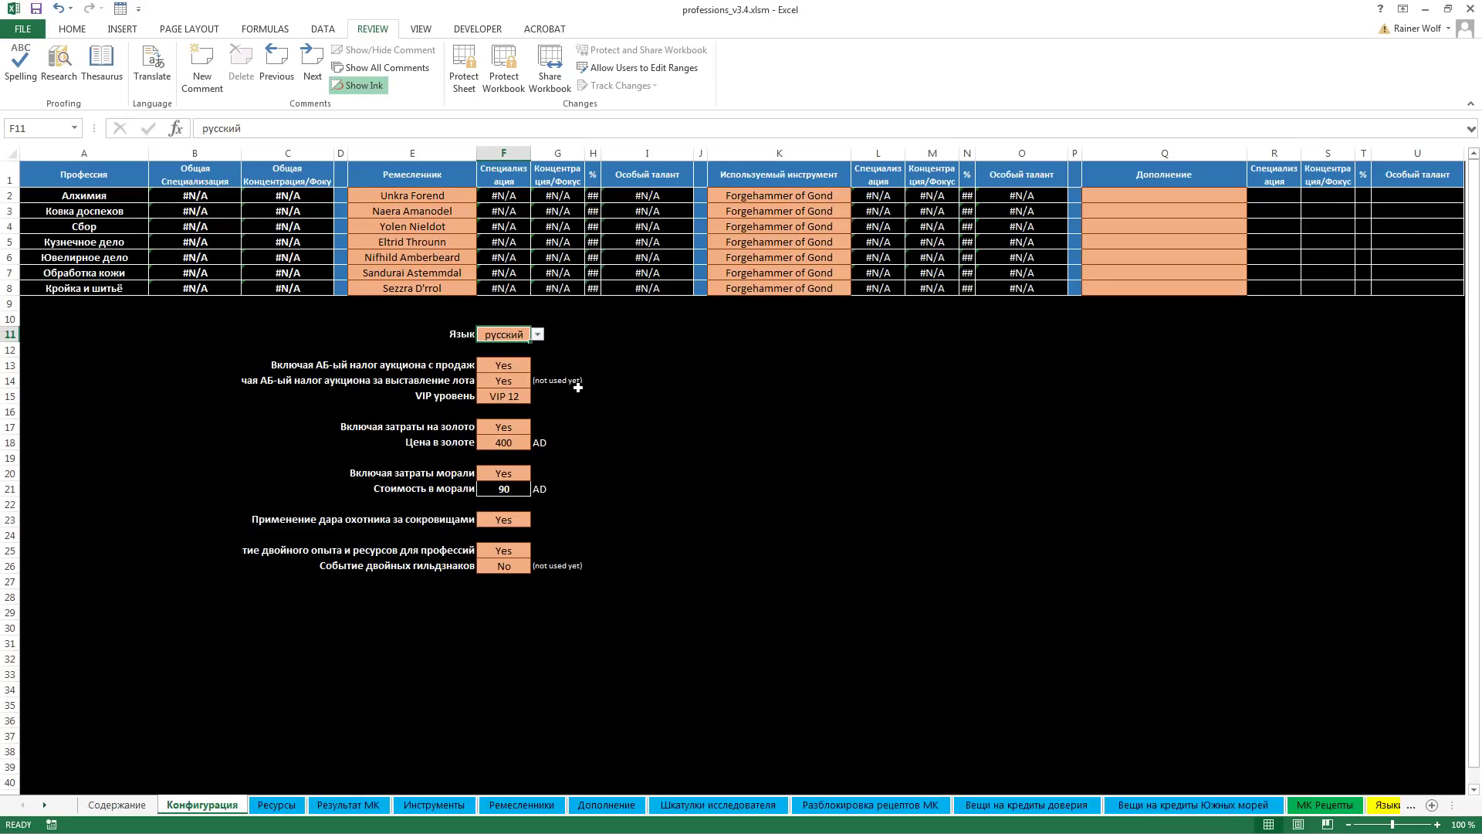
pyautogui.click(742, 415)
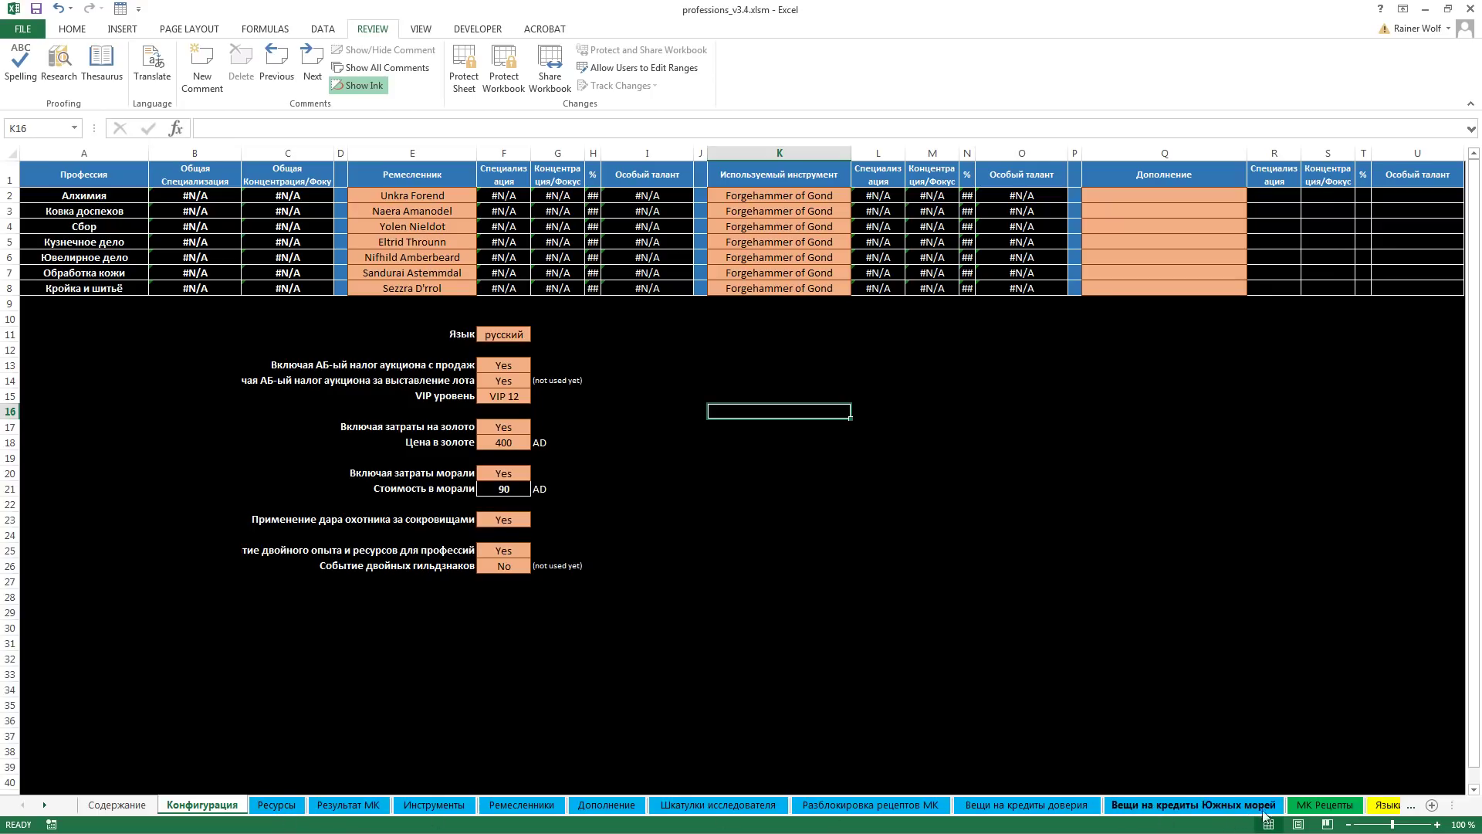
# Examine the Russian translation of the recipes on the МК Рецепты sheet, from alchemy through armorsmithing
pyautogui.click(1315, 813)
pyautogui.click(166, 447)
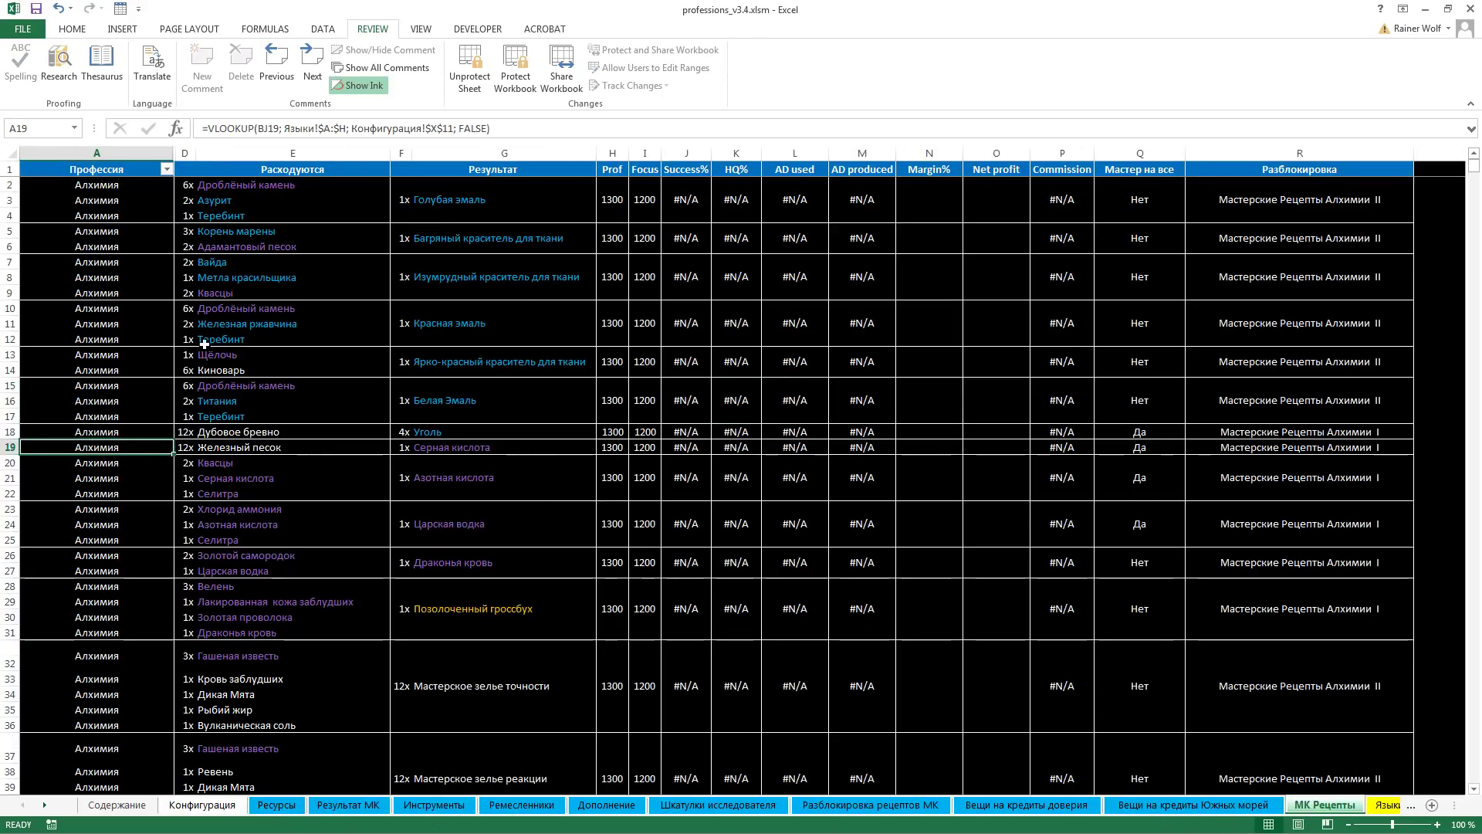
pyautogui.scroll(-20, 467, 419)
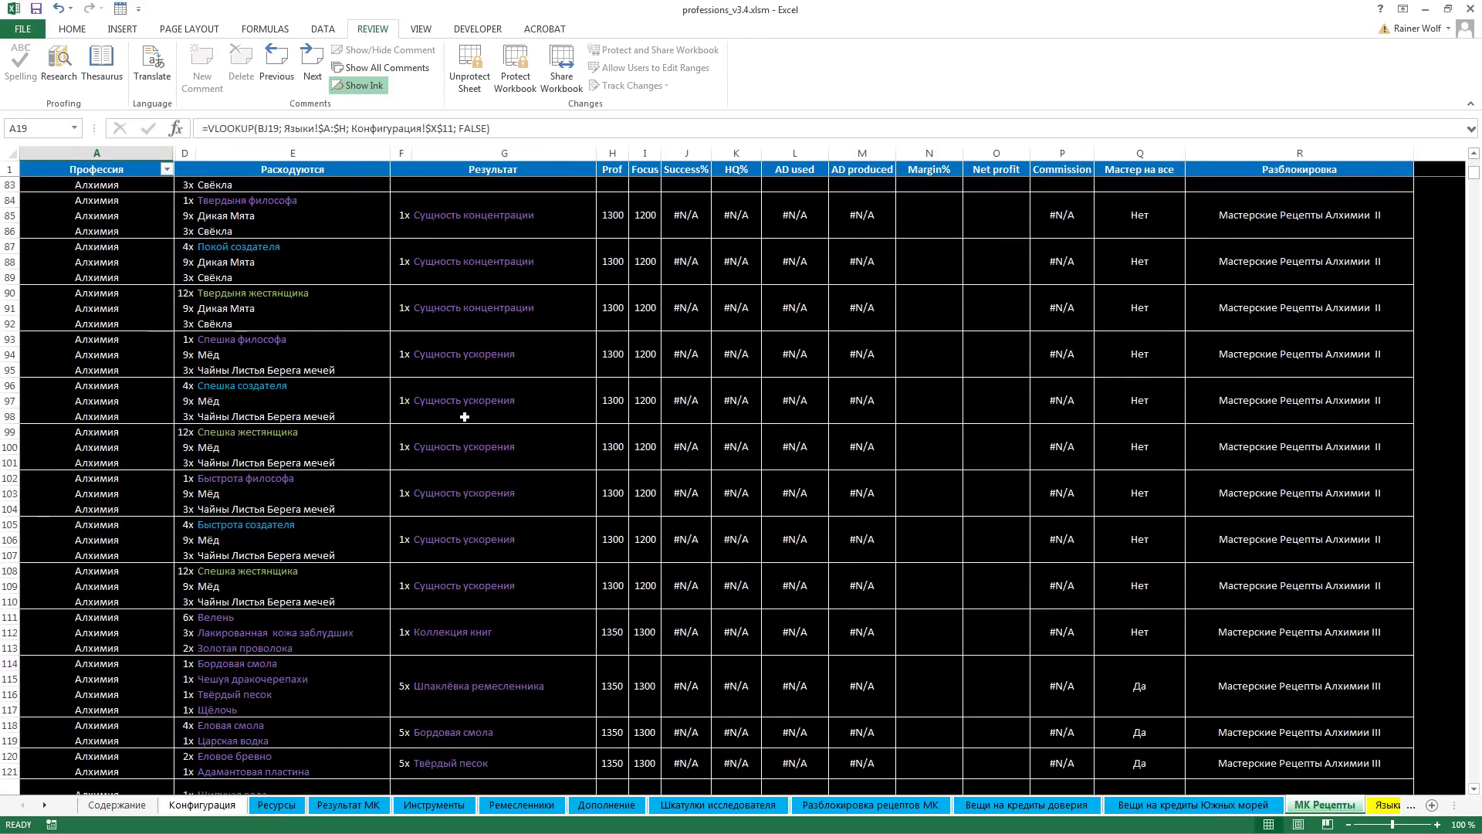
pyautogui.scroll(-14, 467, 419)
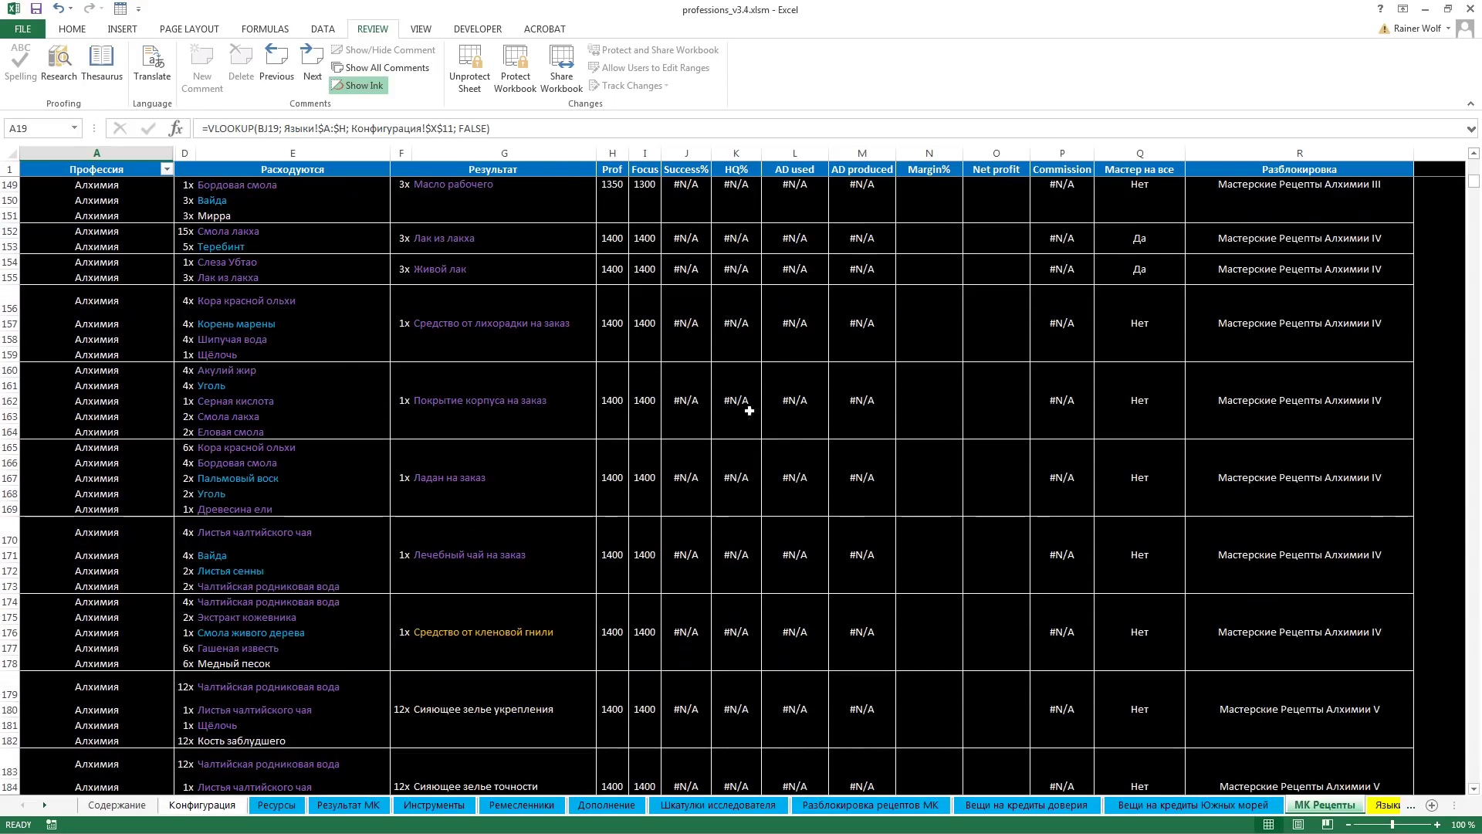
pyautogui.scroll(-20, 466, 423)
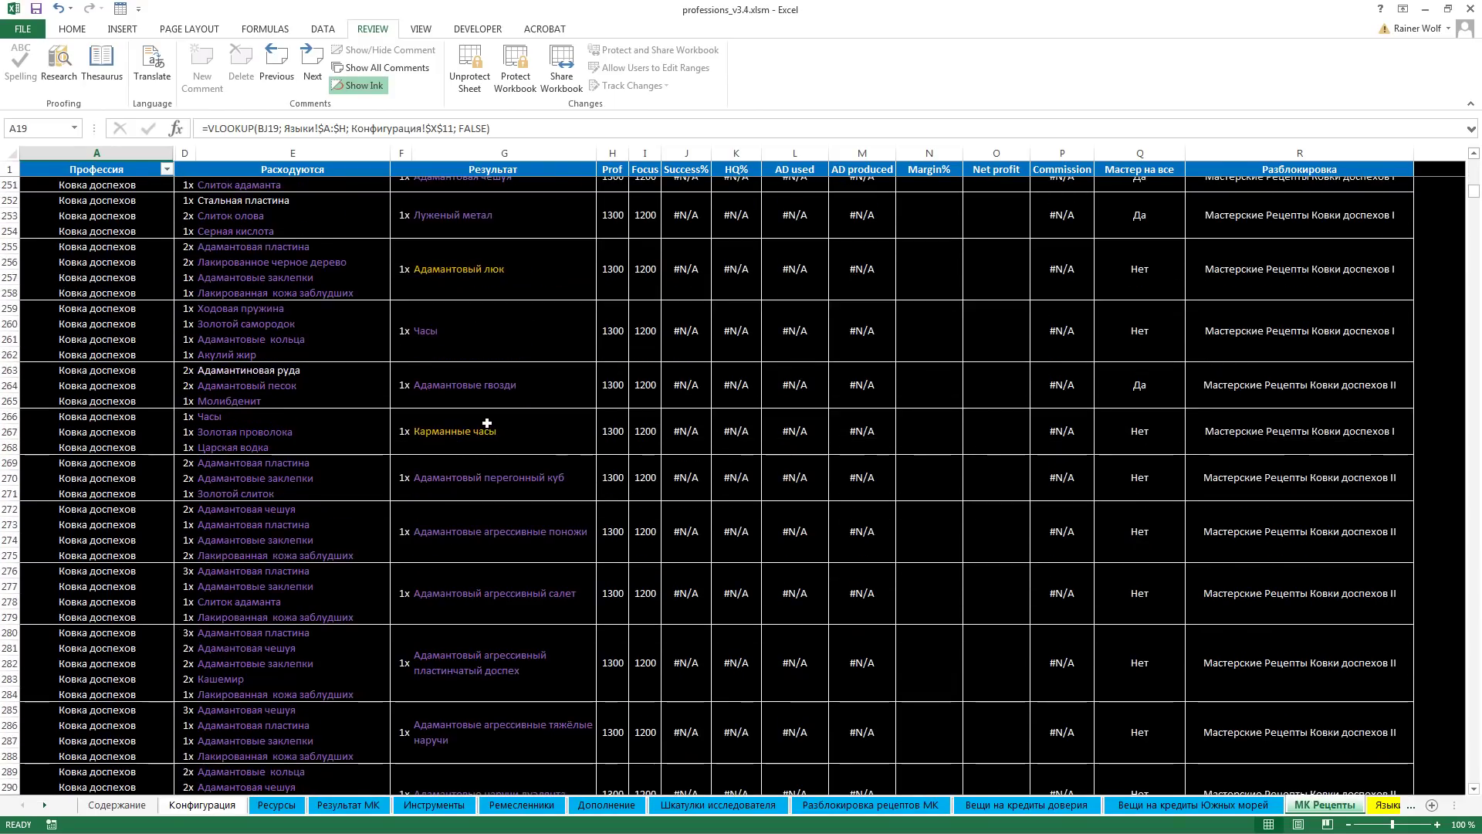
pyautogui.scroll(-20, 490, 425)
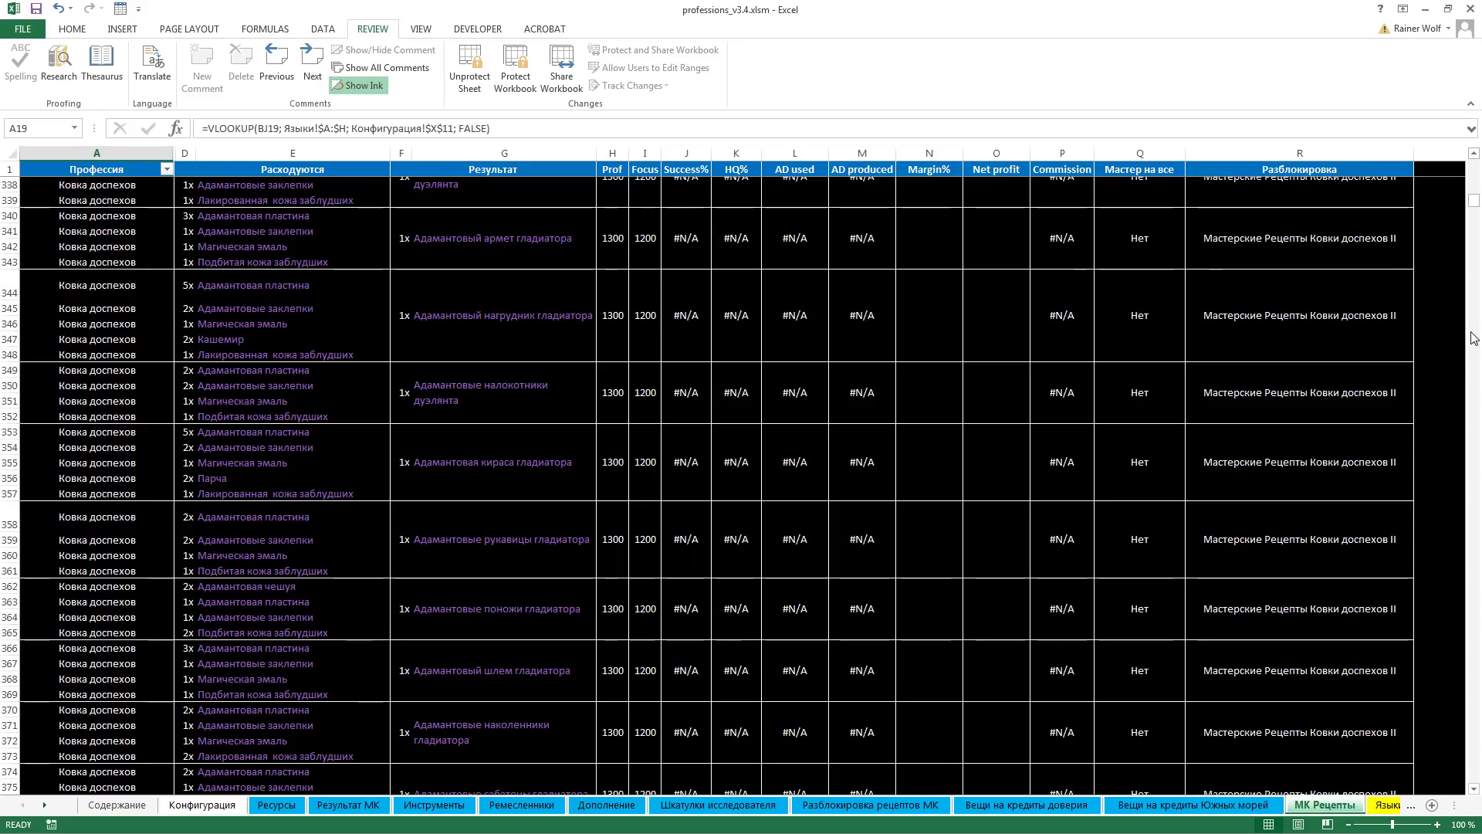
pyautogui.scroll(20, 923, 413)
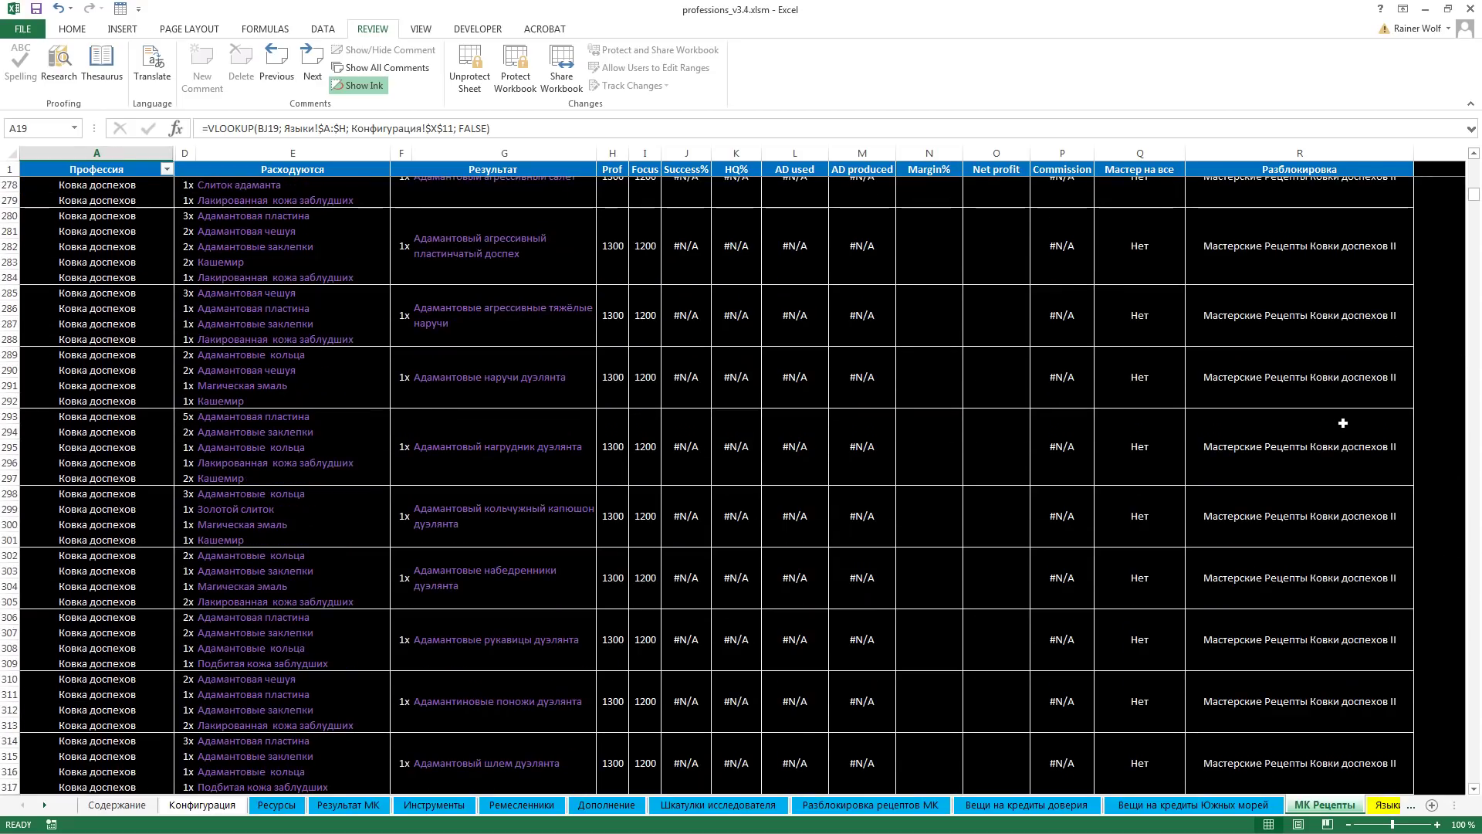
pyautogui.moveTo(1474, 197); pyautogui.dragTo(1473, 164)
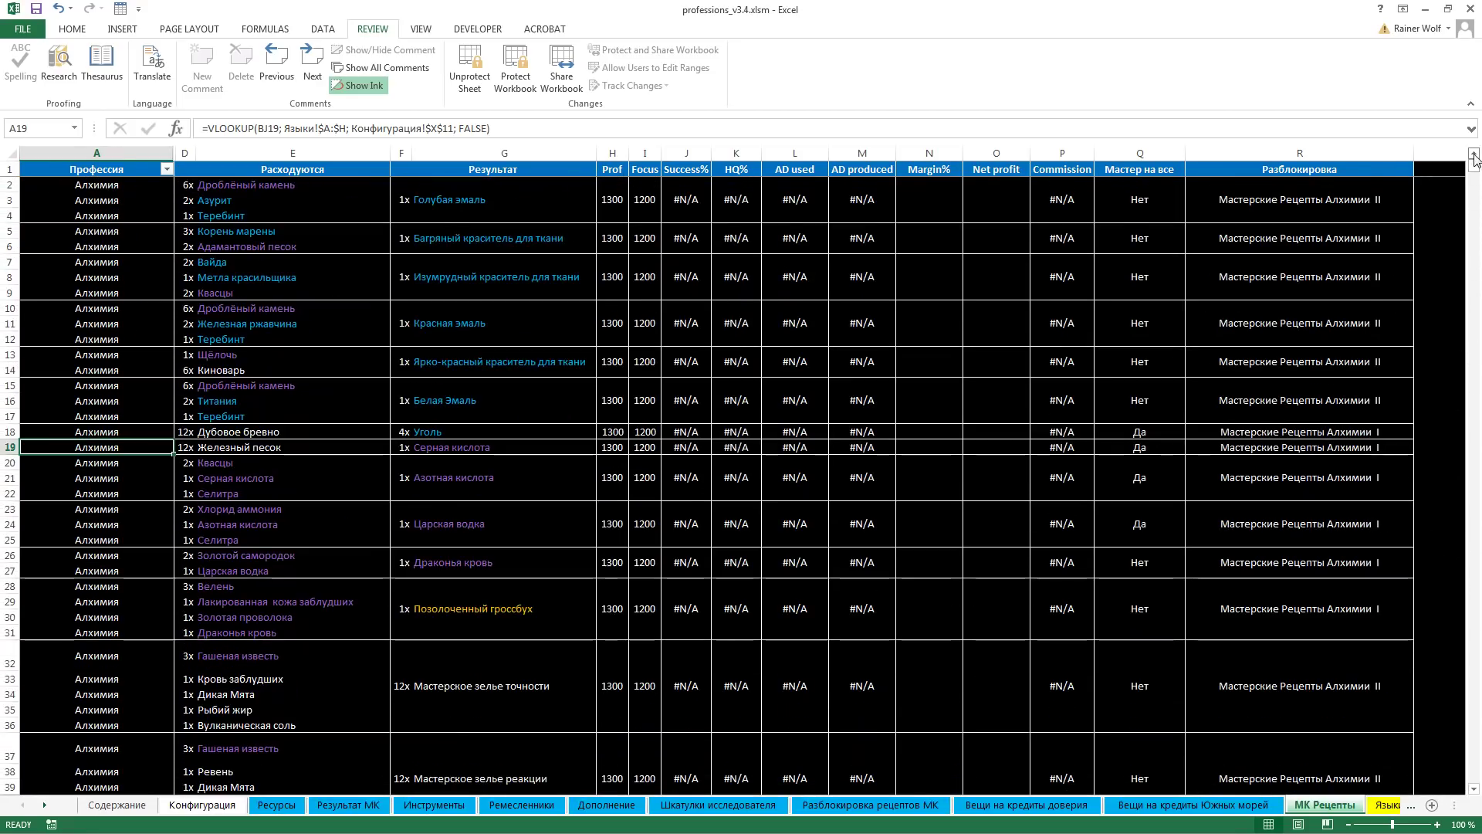
# Set the workbook language back to English on the configuration sheet
pyautogui.click(202, 805)
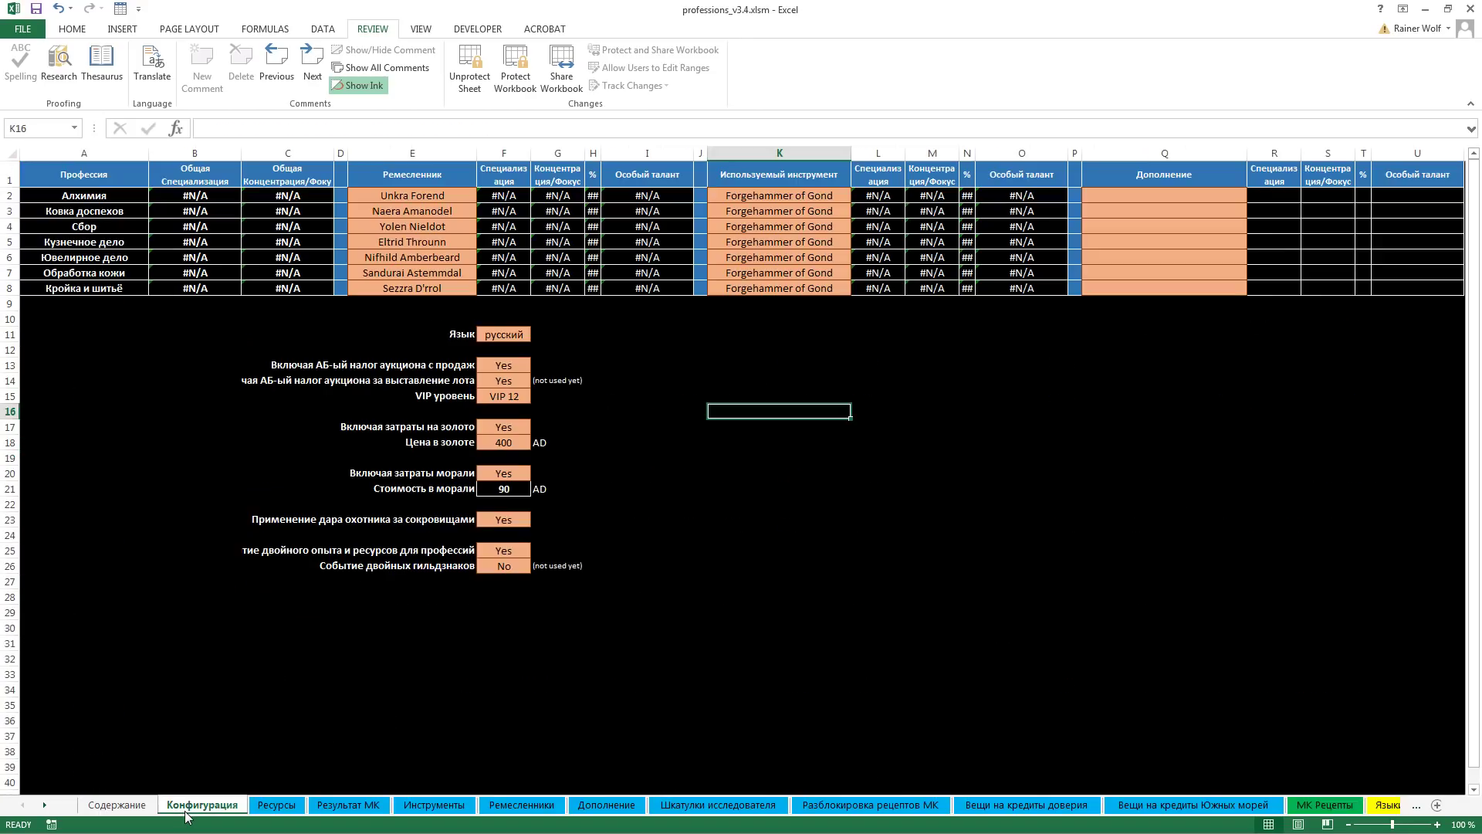
pyautogui.click(505, 334)
pyautogui.click(538, 336)
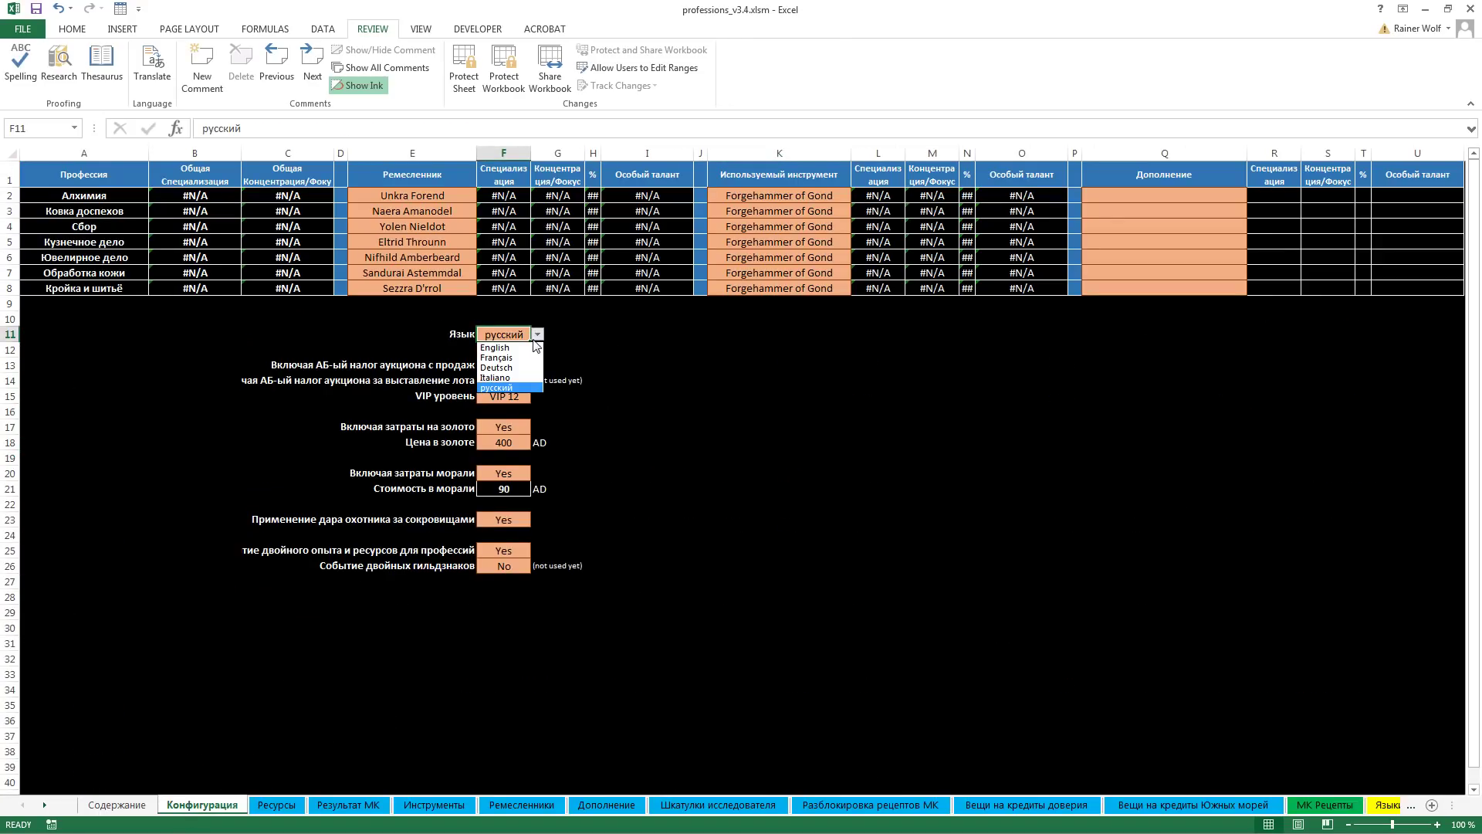
pyautogui.click(529, 348)
pyautogui.click(600, 349)
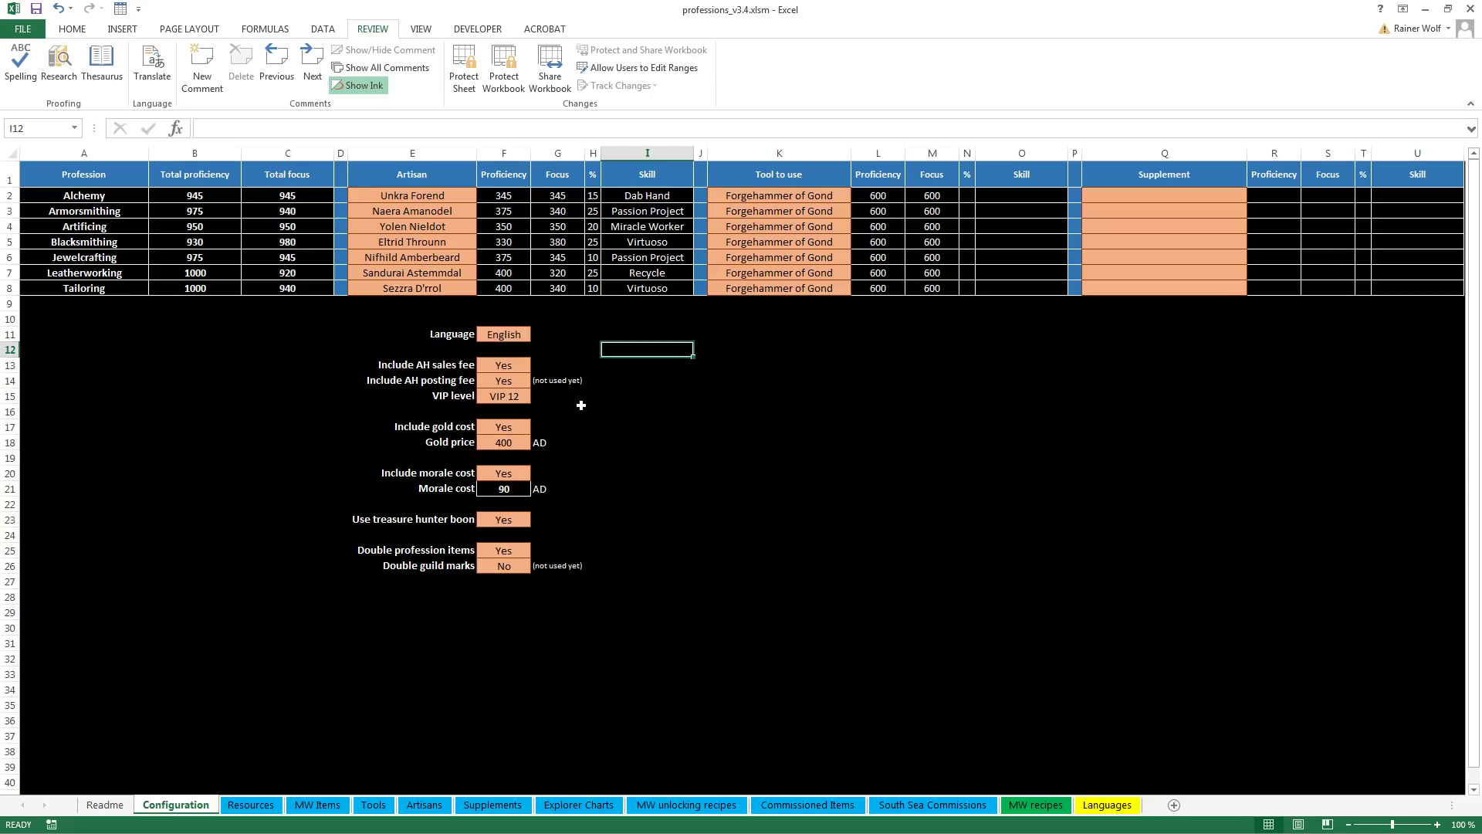
# Revisit the Readme change notes and locate the Lichstone Enamel ingredient of the Wootz Alembic recipe on the MW recipes sheet
pyautogui.click(100, 806)
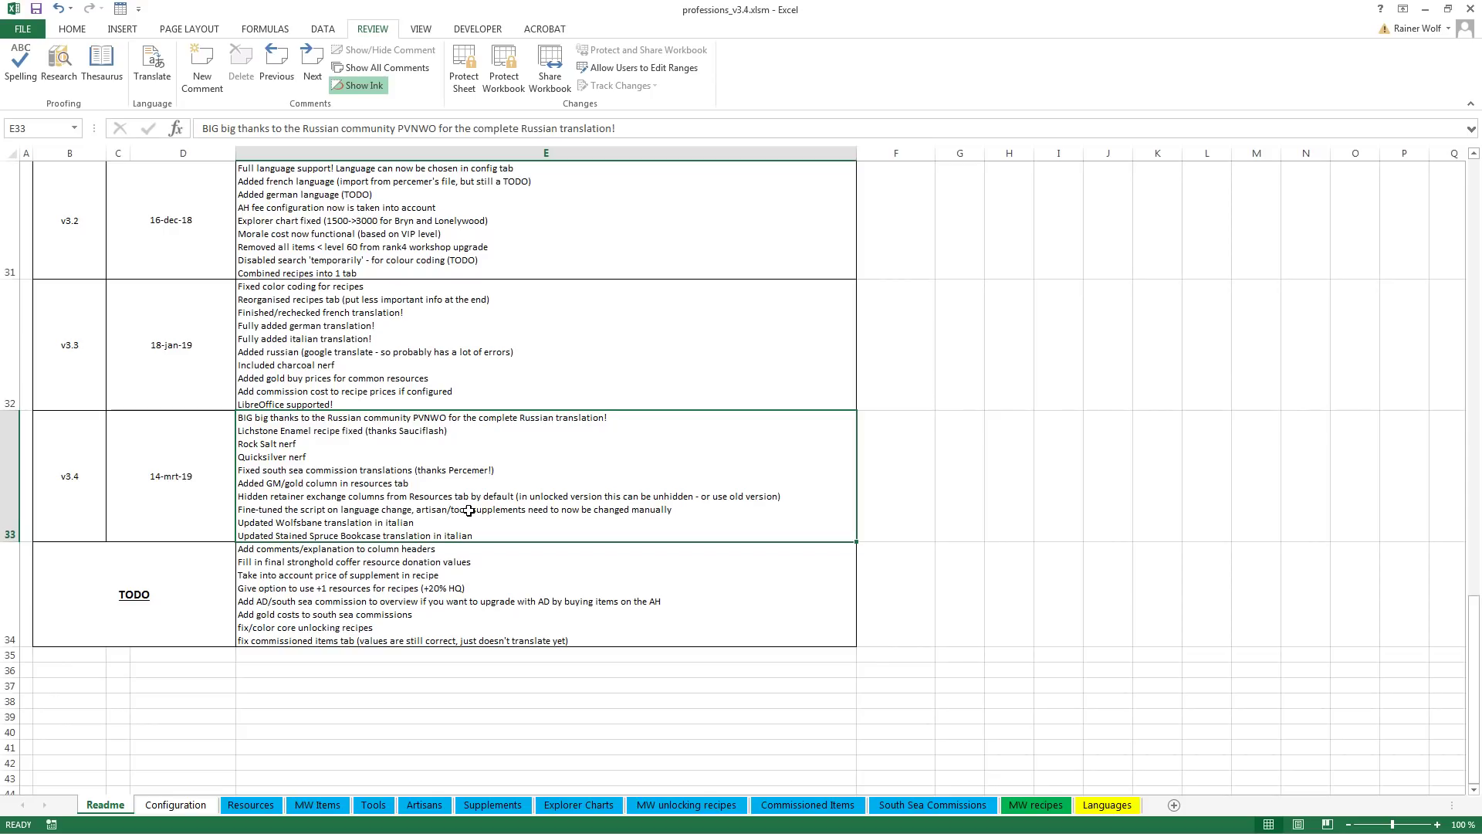
pyautogui.click(1036, 803)
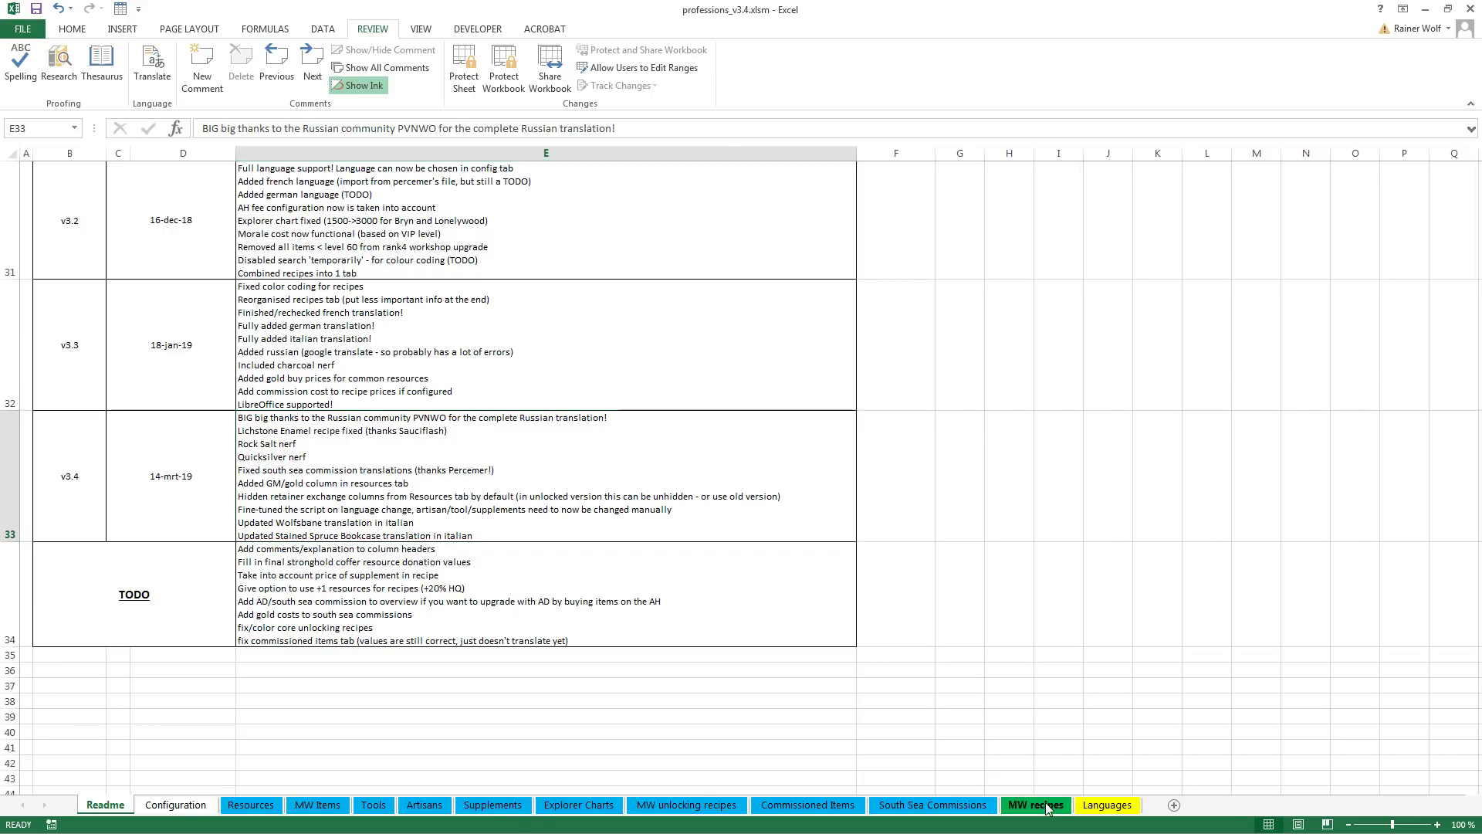
pyautogui.click(497, 476)
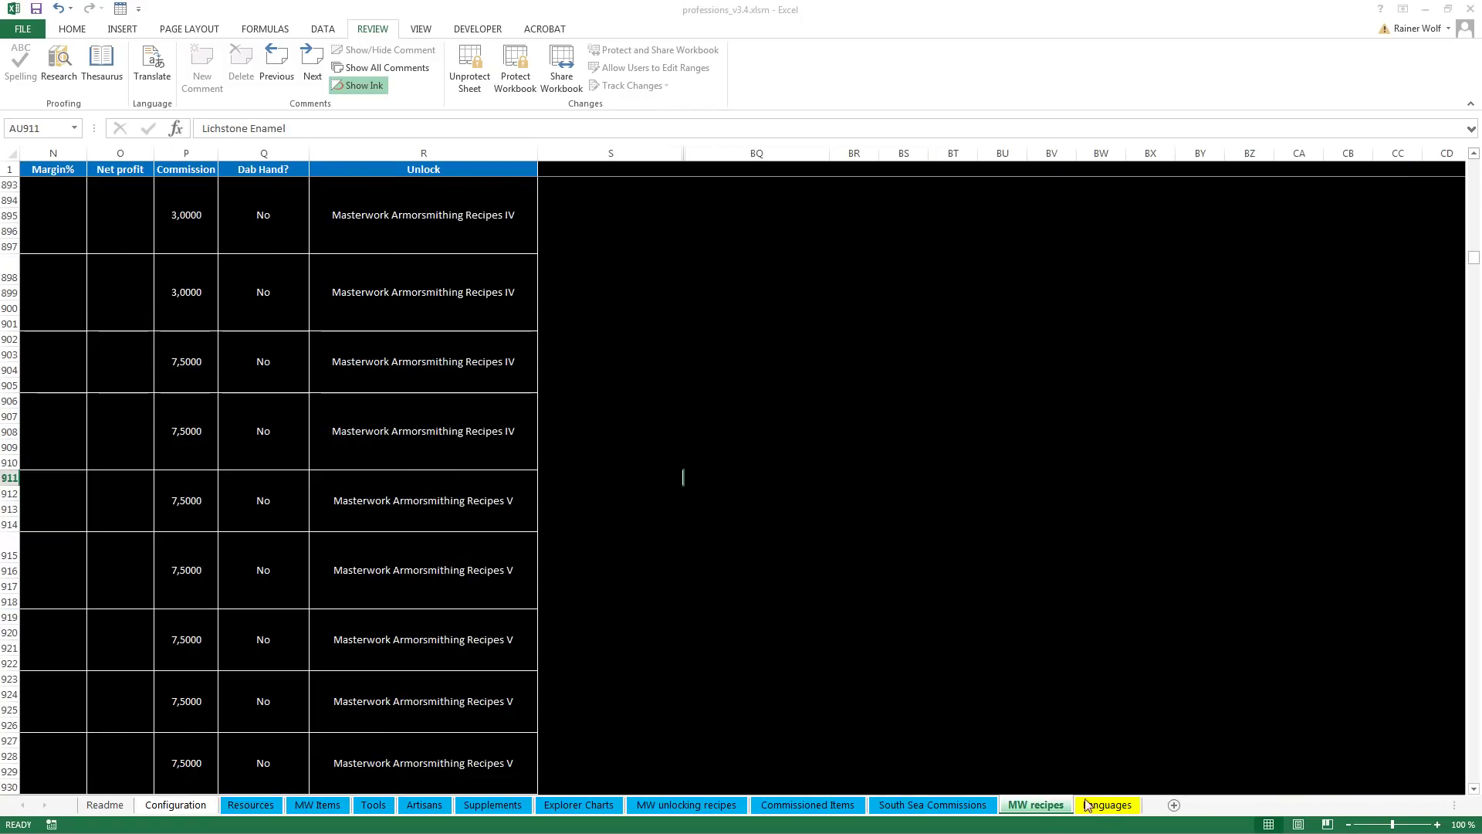
pyautogui.click(628, 479)
pyautogui.press('Left')
pyautogui.press('Left')
pyautogui.press('Left')
pyautogui.press('Left')
pyautogui.press('Left')
pyautogui.press('Left')
pyautogui.press('Left')
pyautogui.press('Left')
pyautogui.press('Left')
pyautogui.press('Left')
pyautogui.press('Left')
pyautogui.press('Left')
pyautogui.press('Left')
pyautogui.press('Left')
pyautogui.press('Left')
pyautogui.press('Left')
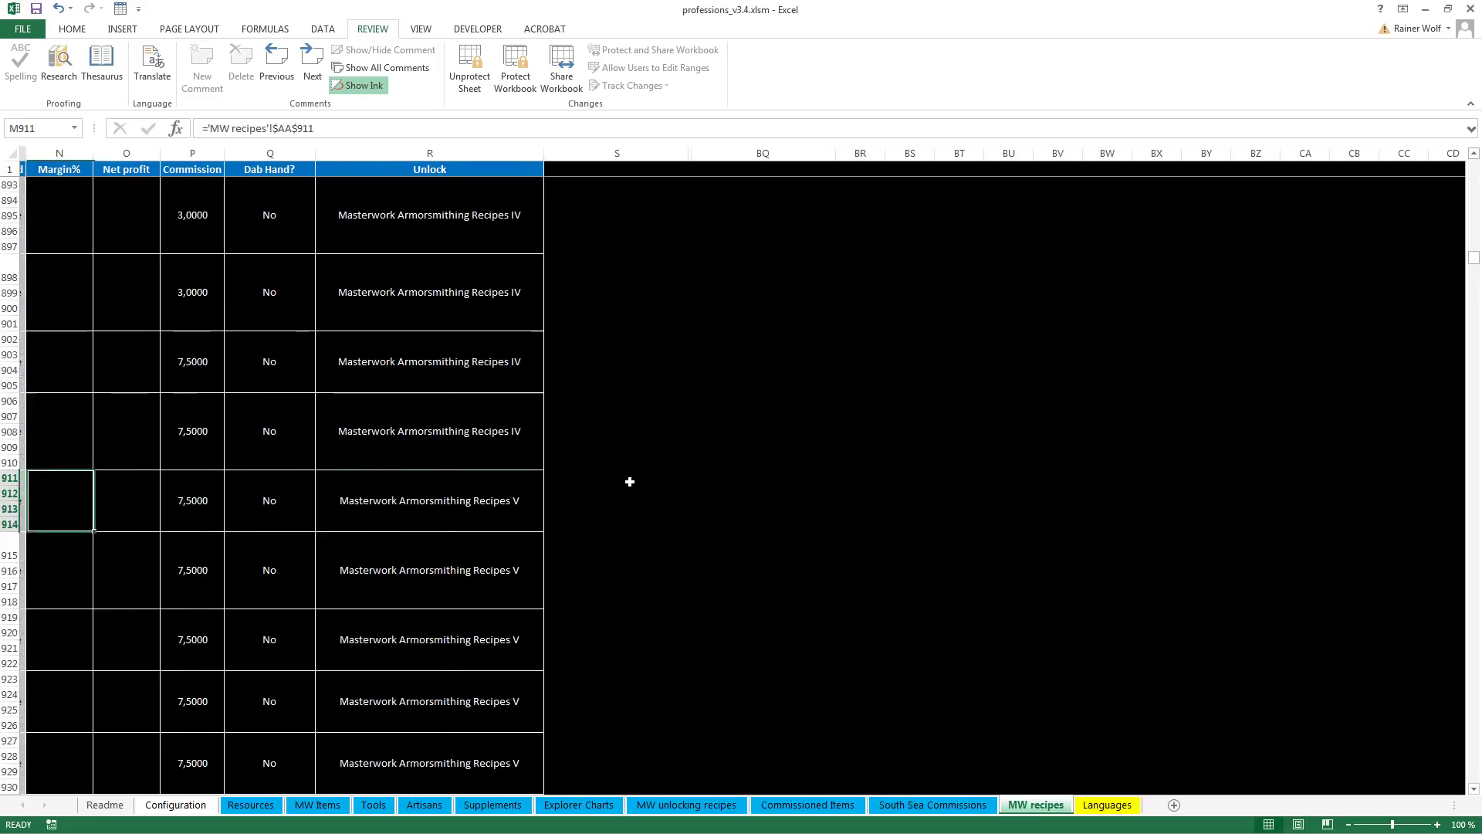
pyautogui.press('Right')
pyautogui.press('Right')
pyautogui.press('Down')
pyautogui.press('Down')
pyautogui.press('Down')
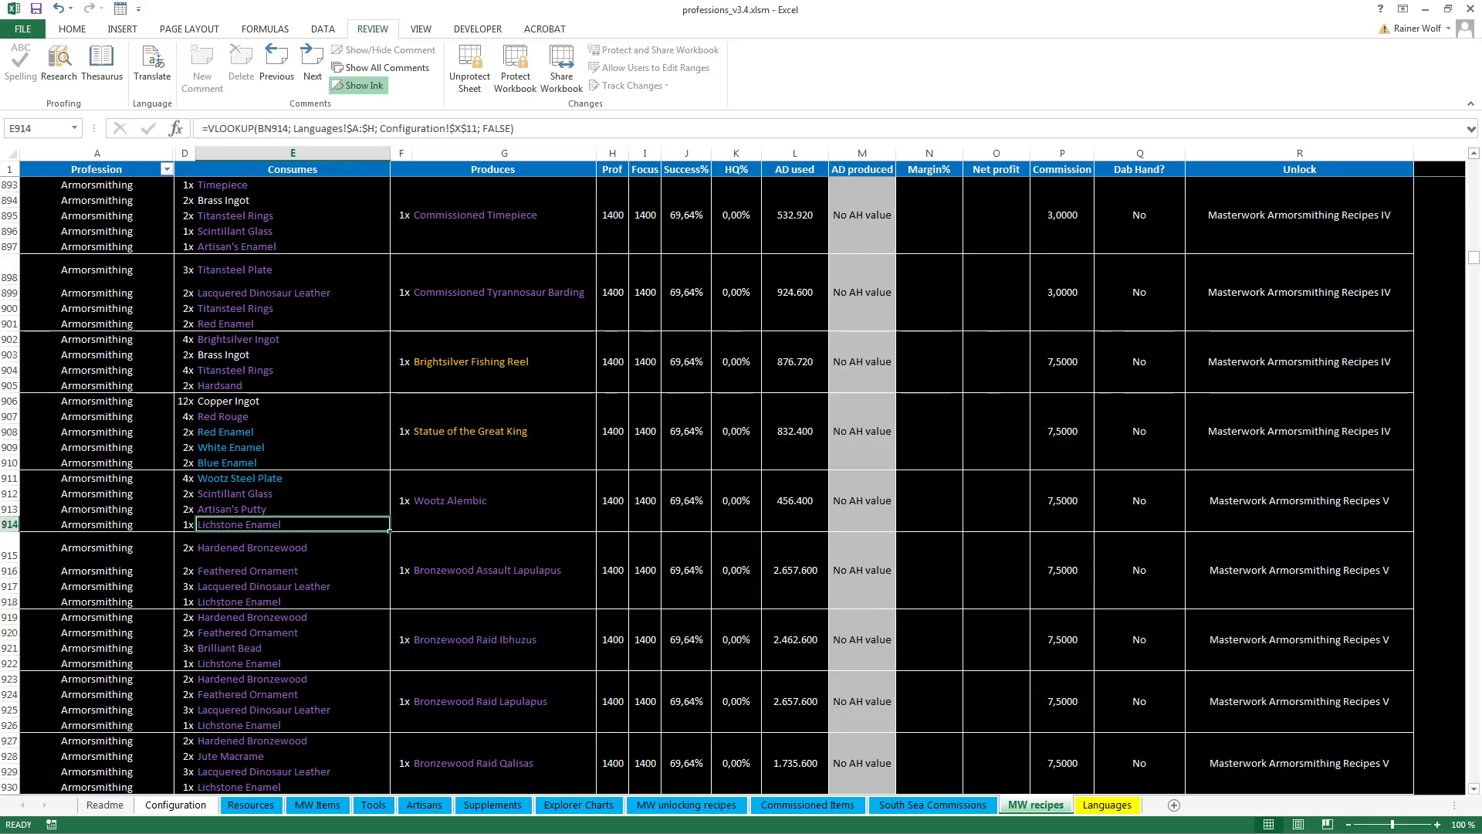
# Look up the source entry for Lichstone Enamel in row 914 and return to the Profession column at row 915
pyautogui.hotkey('ctrl', '[')
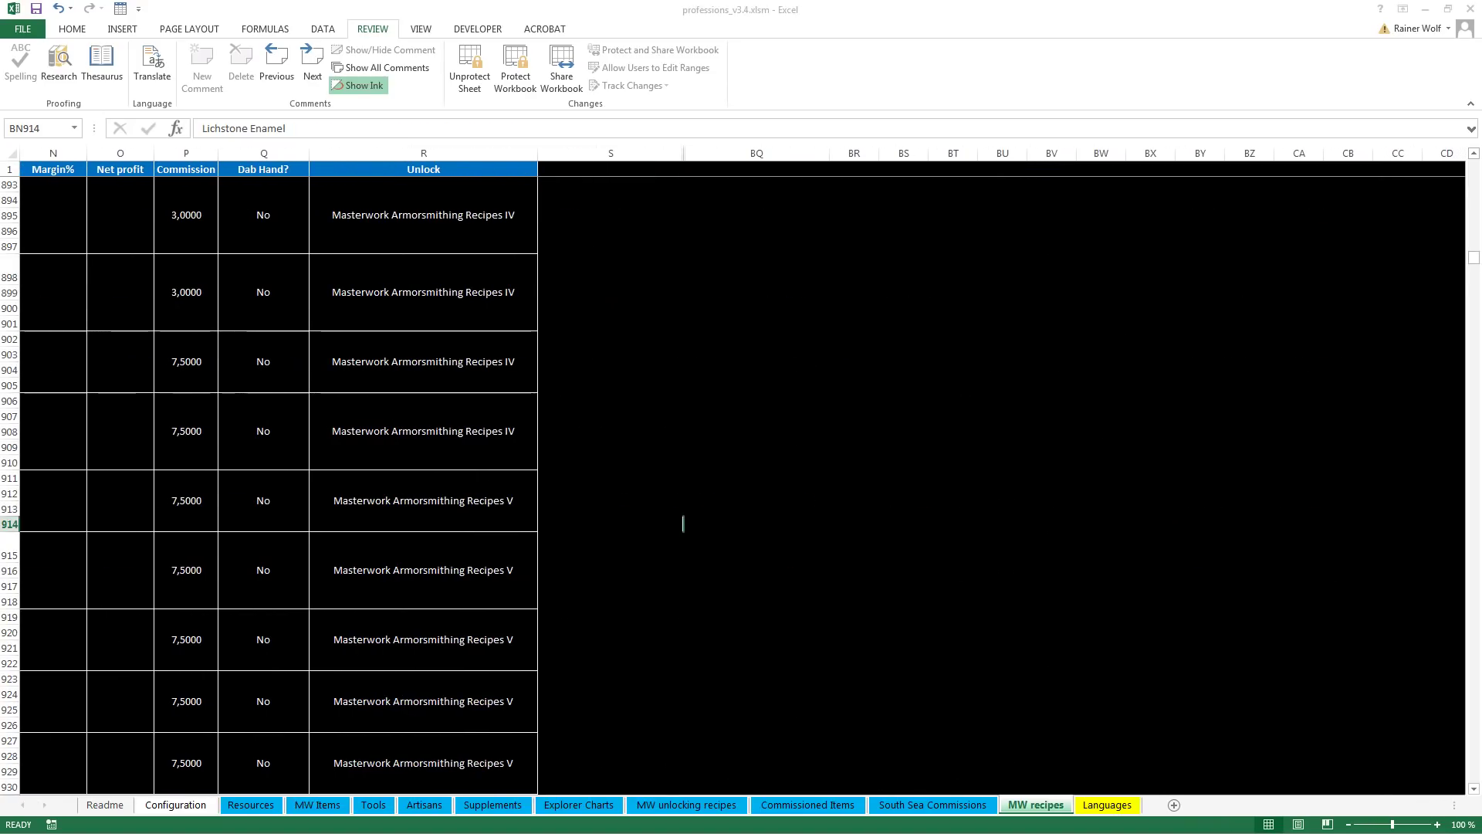
pyautogui.hotkey('ctrl', '[')
pyautogui.click(457, 595)
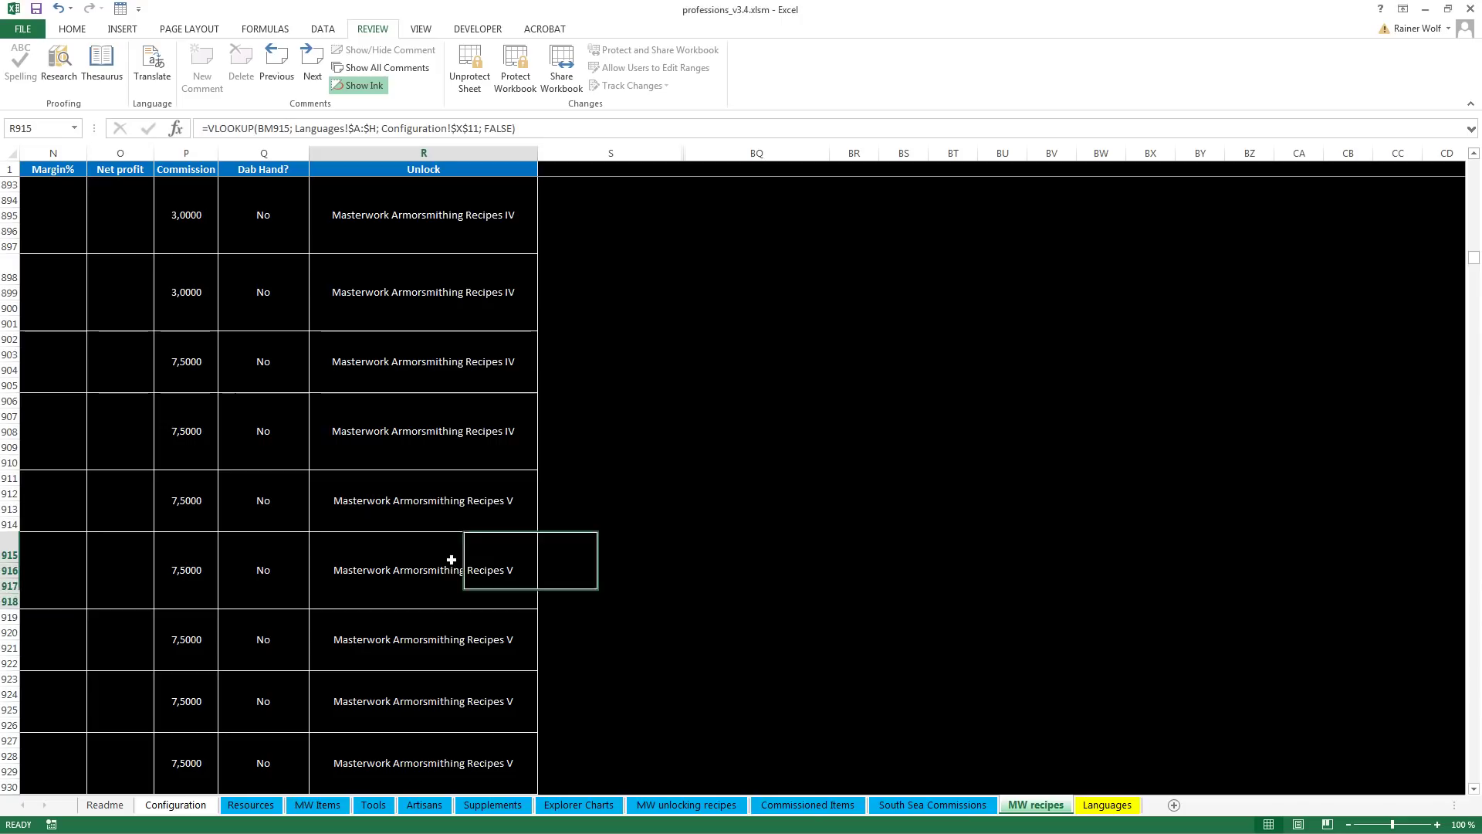
pyautogui.press('Left')
pyautogui.press('Home')
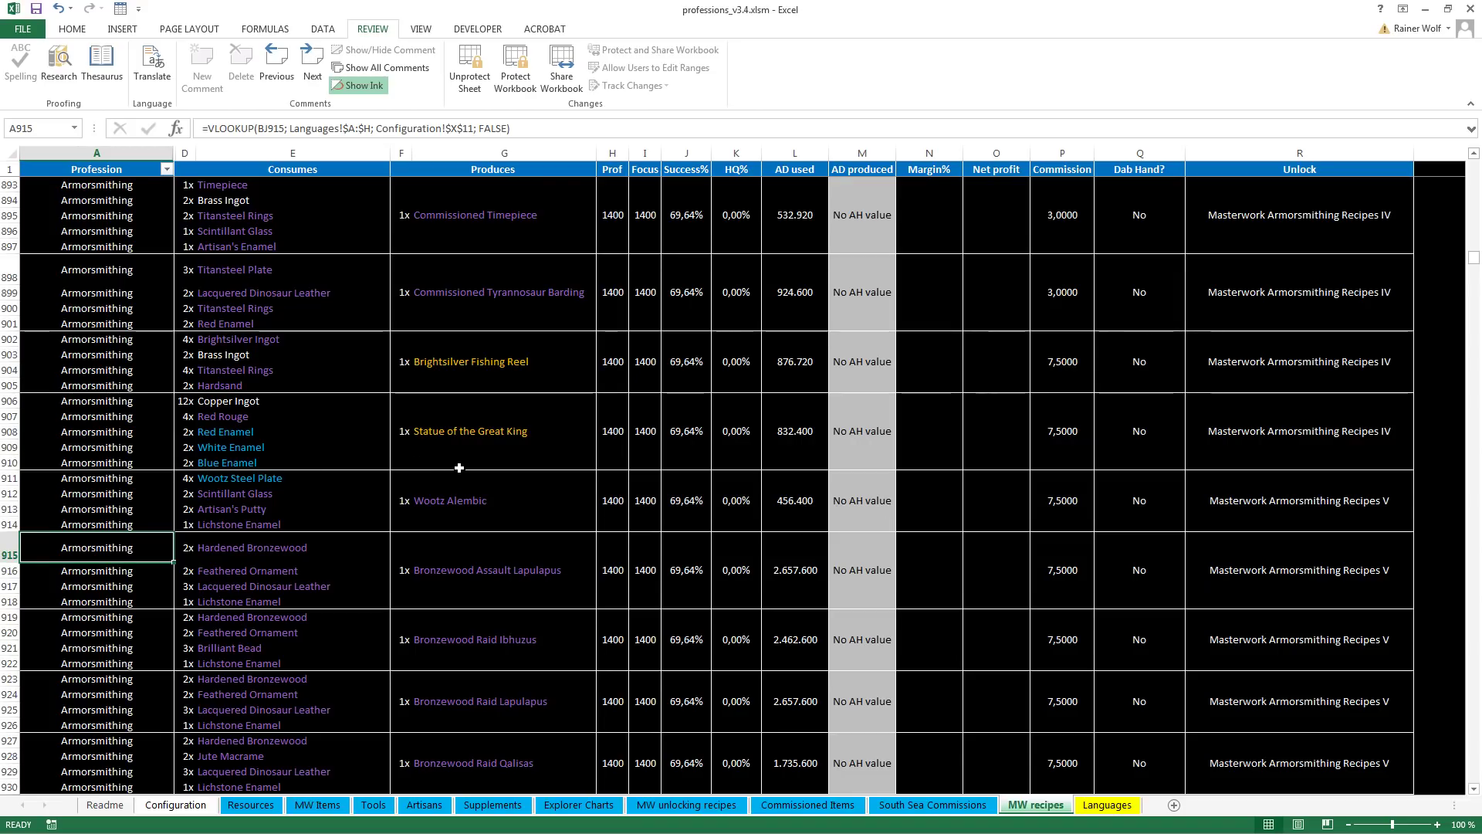
# Search the Produces column for Lichstone Enamel and inspect its Artificing recipe, including the Lichstone ingredient
pyautogui.scroll(13, 460, 468)
pyautogui.click(478, 153)
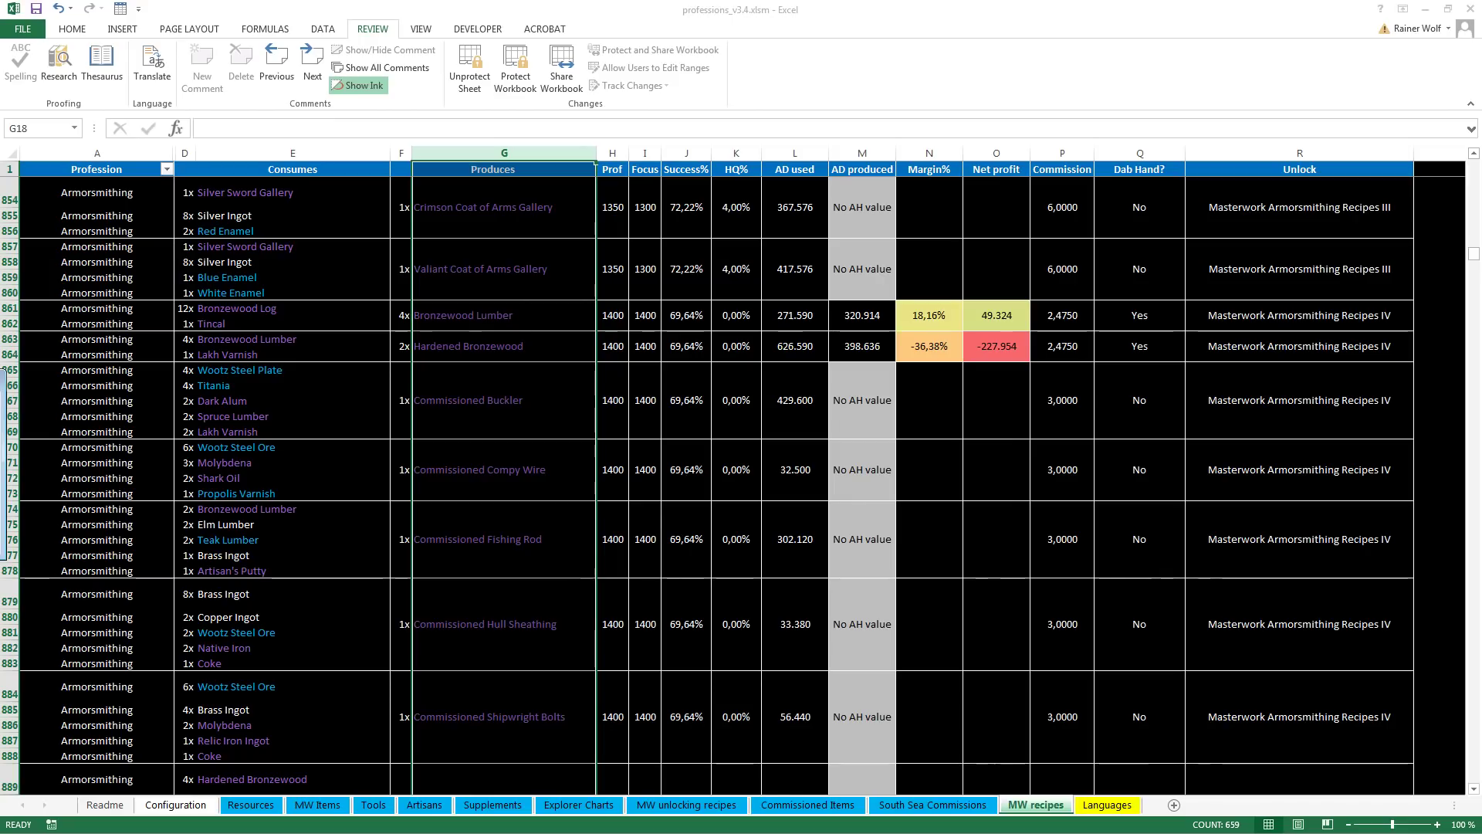
pyautogui.press('Return')
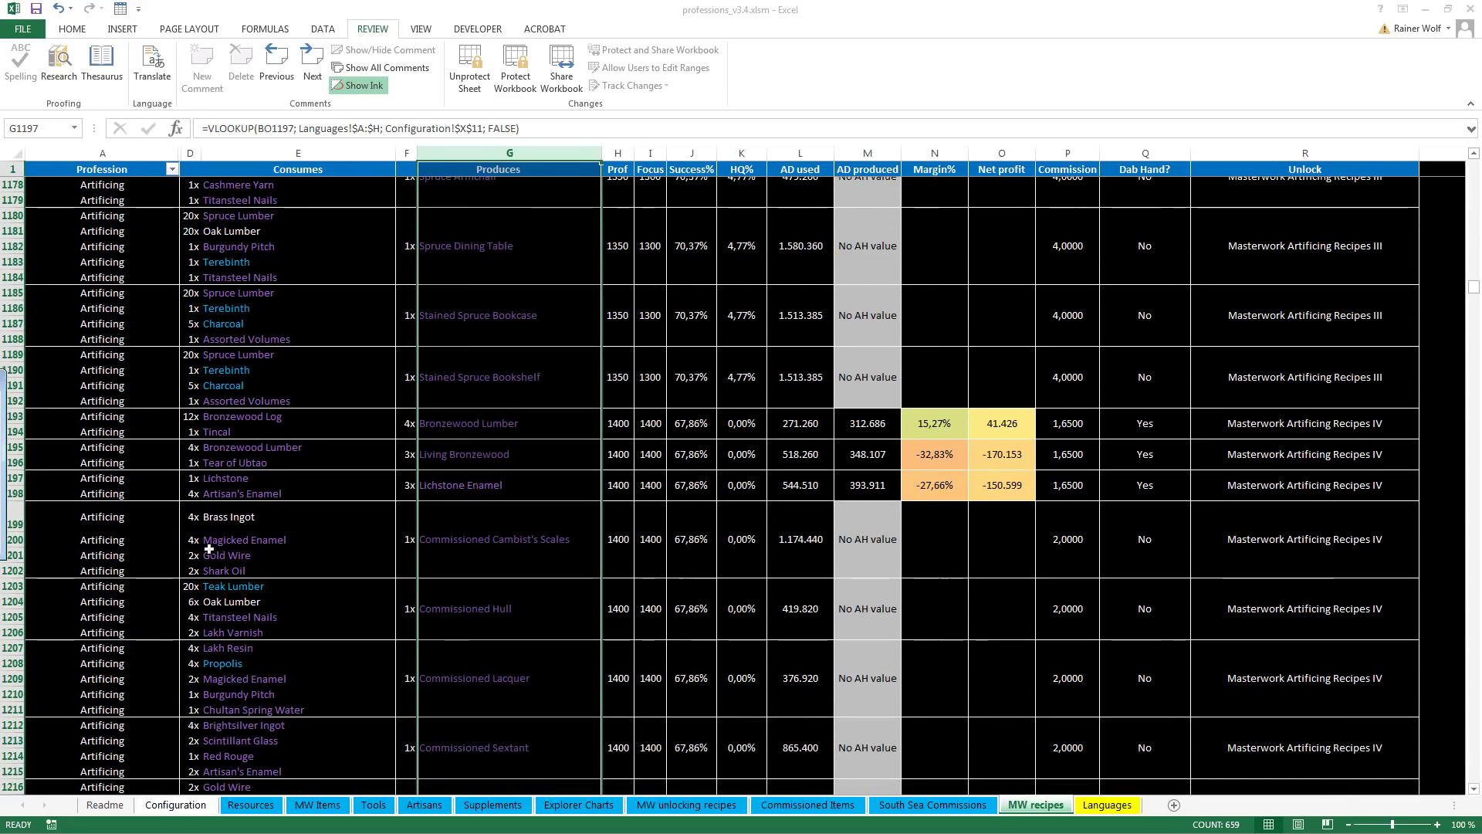
pyautogui.click(494, 487)
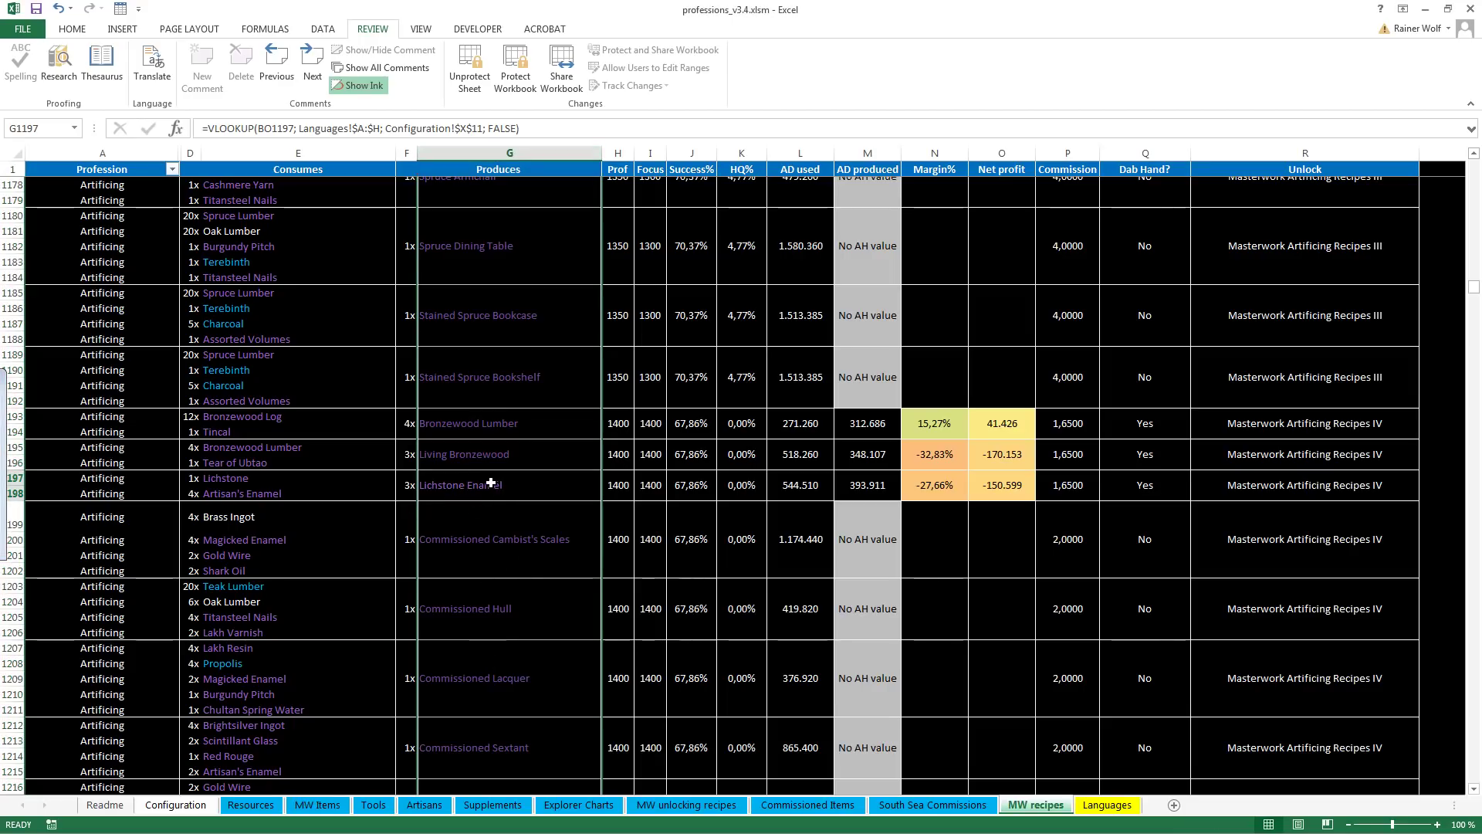
pyautogui.click(220, 477)
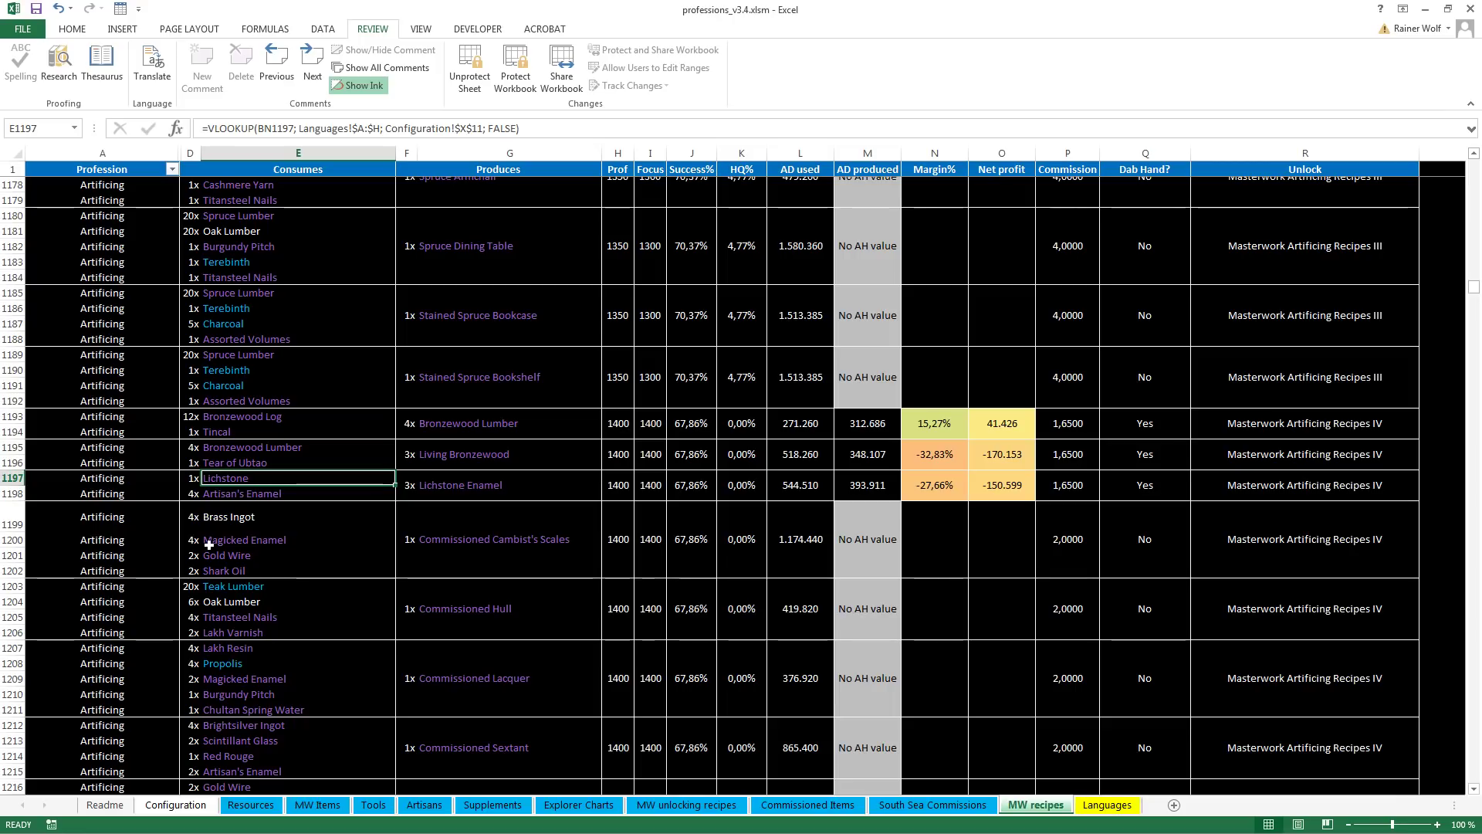
pyautogui.click(453, 478)
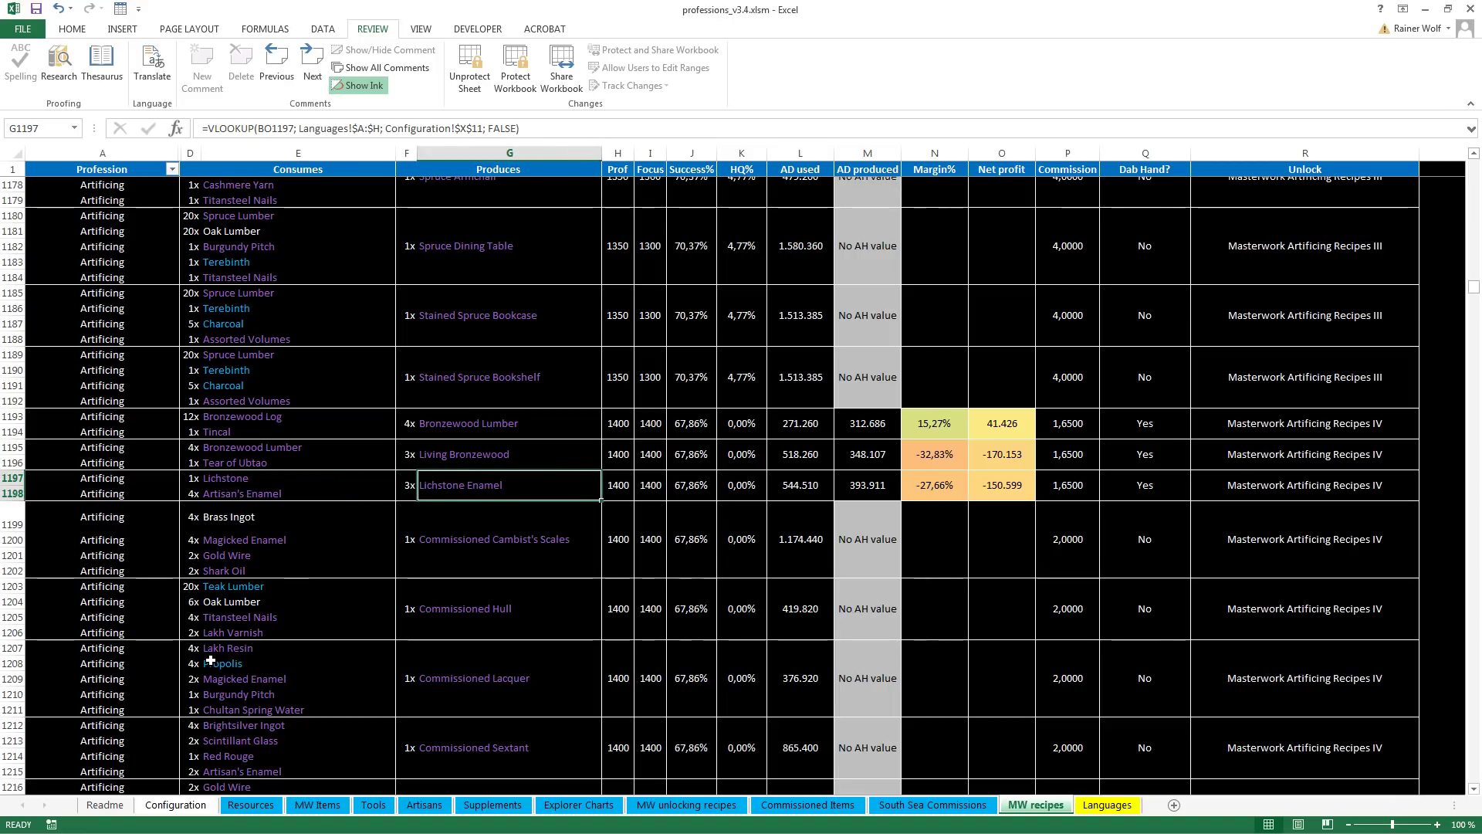
# Check the v3.4 change notes on the Readme sheet and open the Resources sheet, selecting the Siltstone resource
pyautogui.click(104, 805)
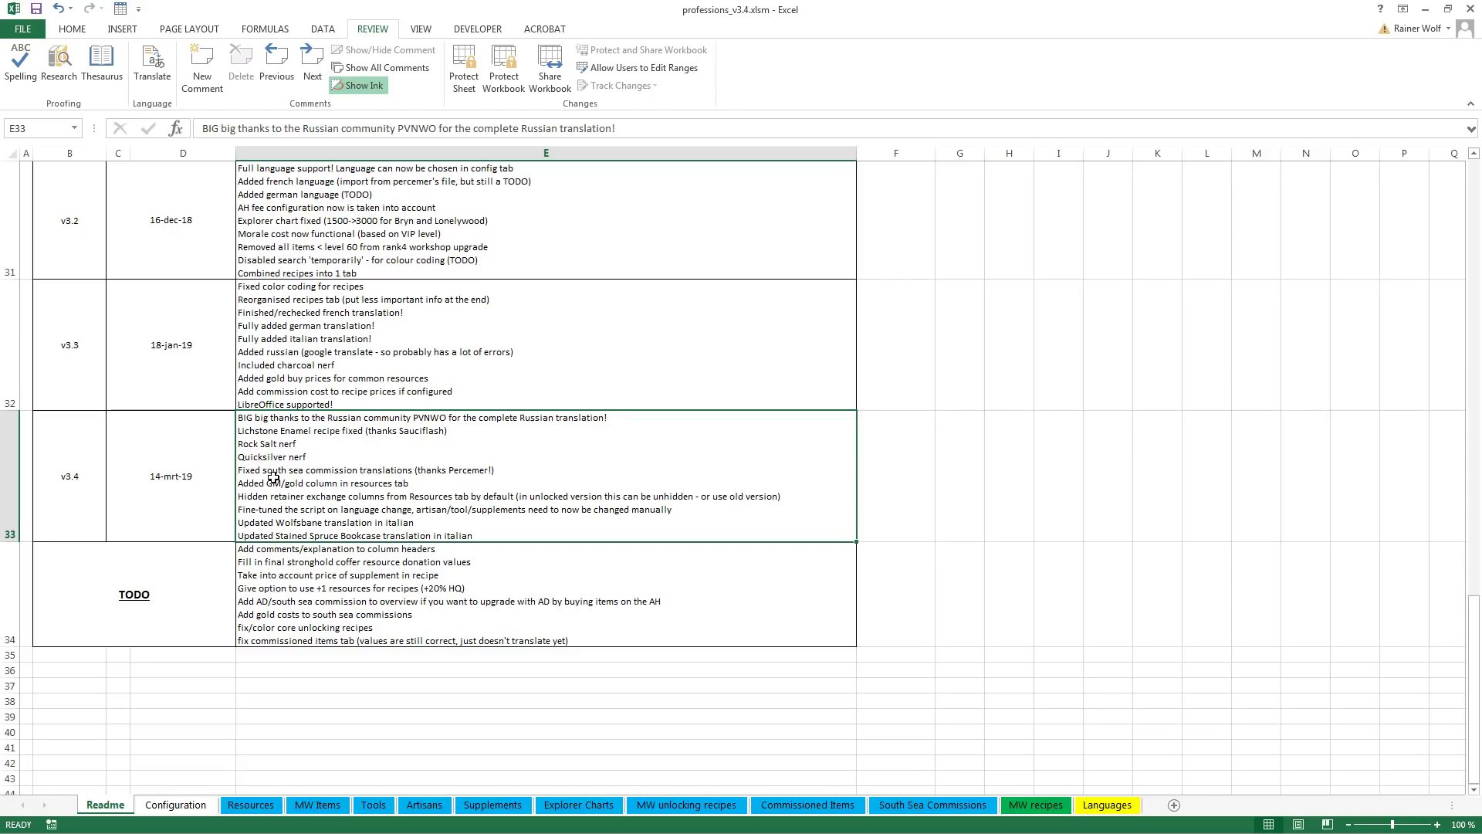
pyautogui.click(251, 804)
pyautogui.click(216, 496)
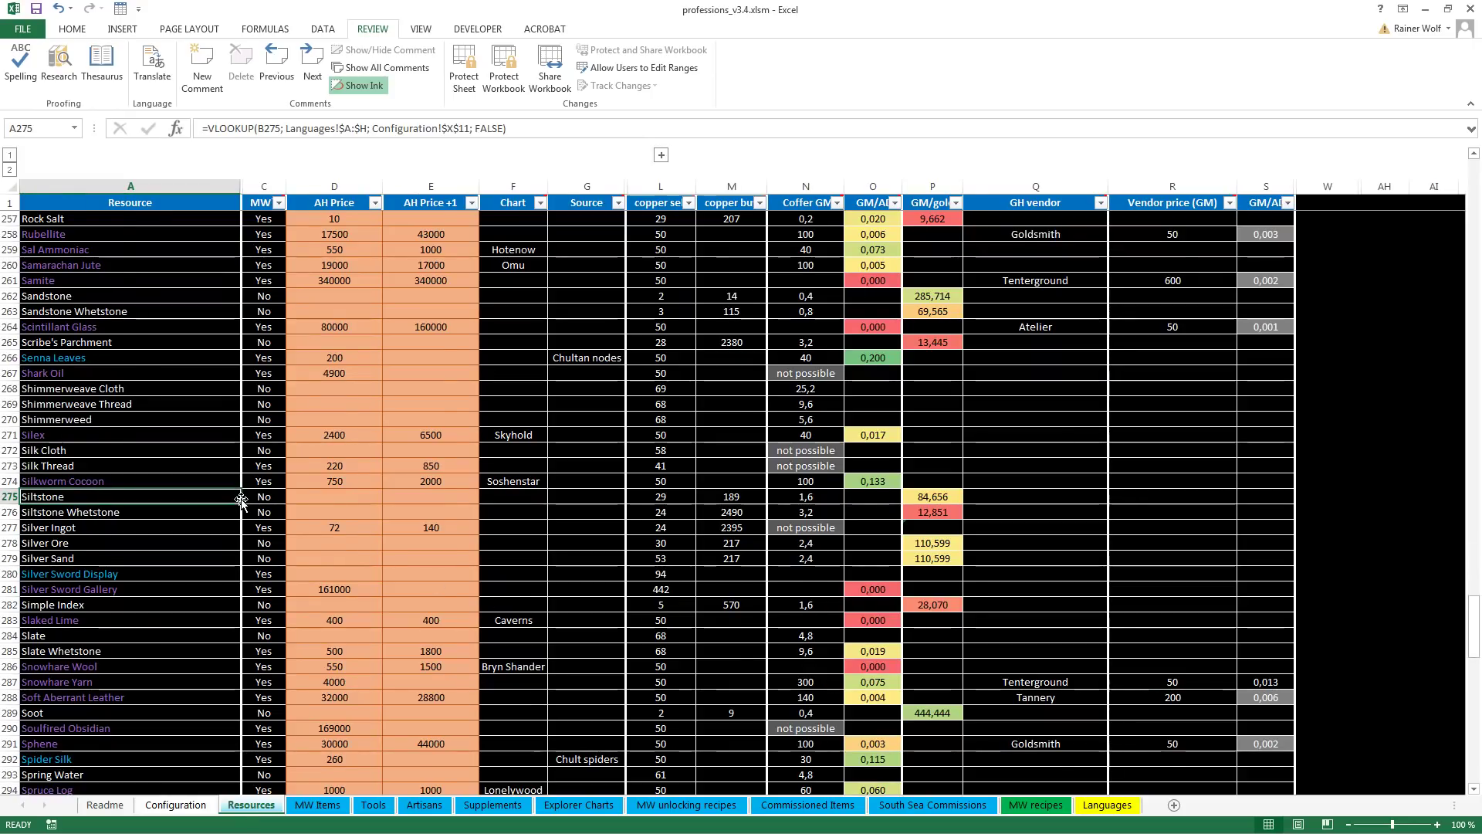
# Locate the Rock Salt row on the Resources sheet and inspect its Coffer GM value
pyautogui.scroll(14, 216, 524)
pyautogui.scroll(-3, 215, 524)
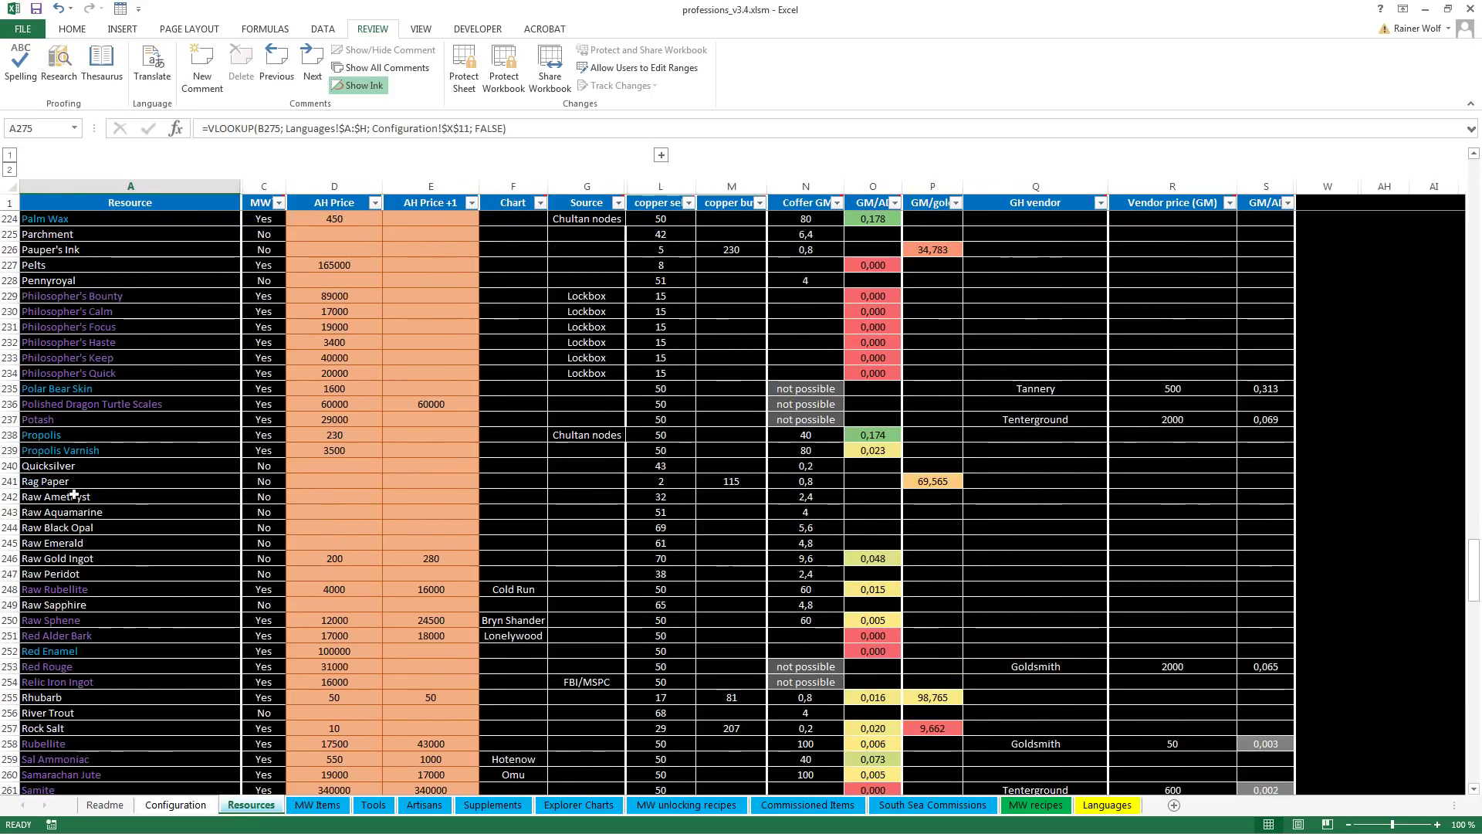
pyautogui.moveTo(62, 728); pyautogui.dragTo(874, 728)
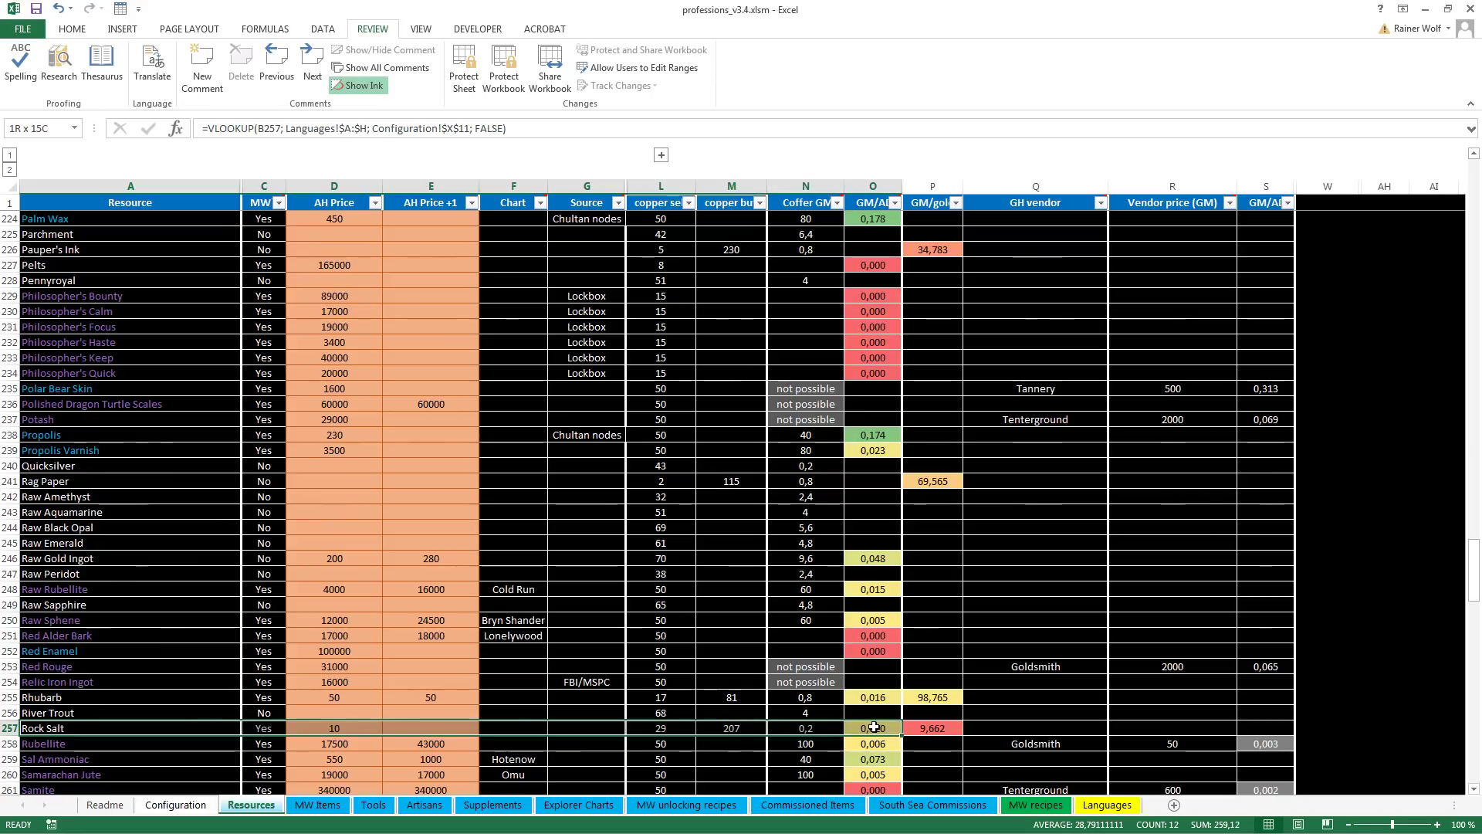
pyautogui.click(803, 731)
pyautogui.moveTo(822, 217)
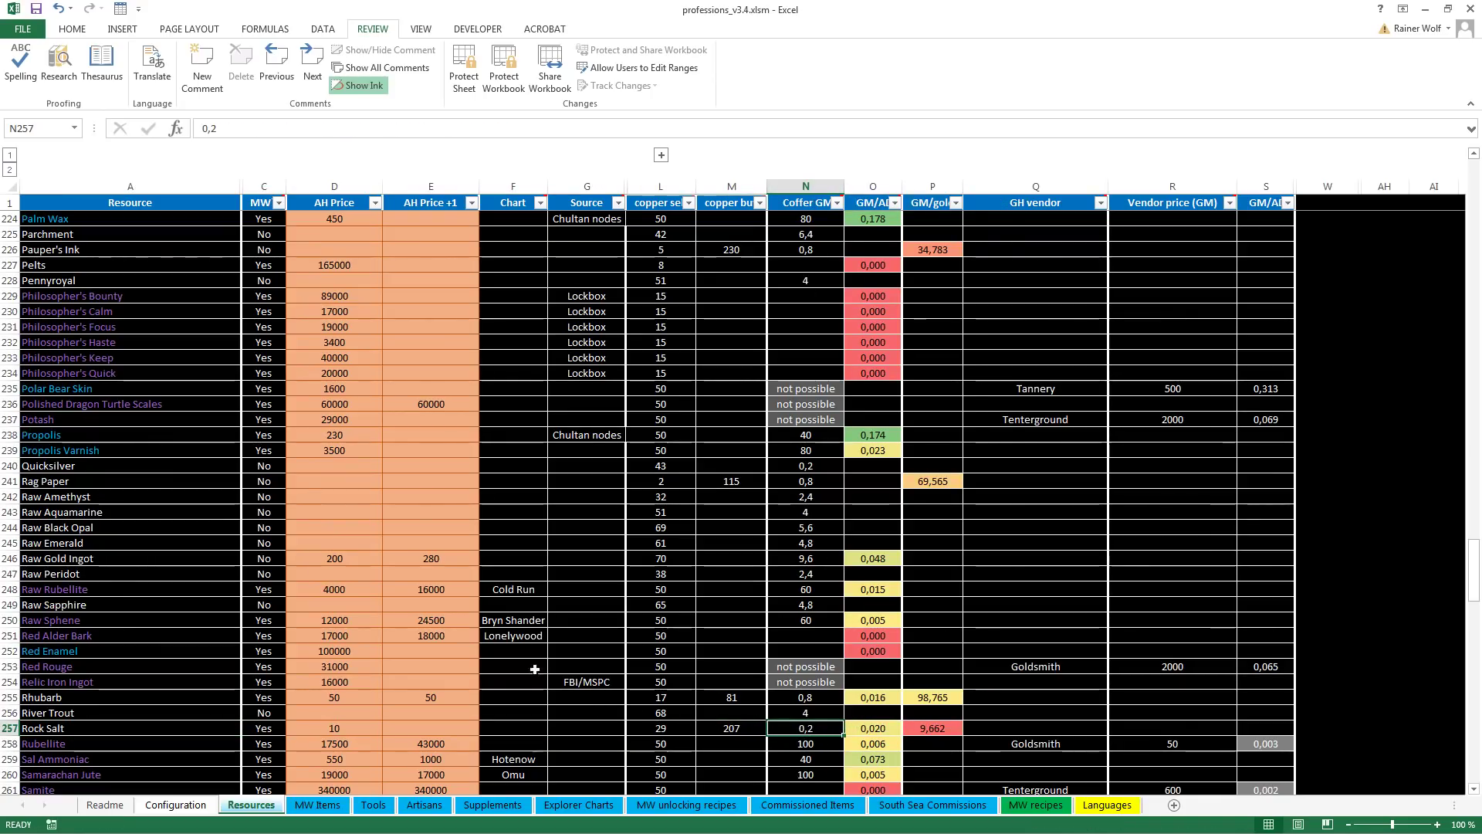
# Examine the Quicksilver row across to its Coffer GM value
pyautogui.click(85, 463)
pyautogui.moveTo(85, 462); pyautogui.dragTo(831, 462)
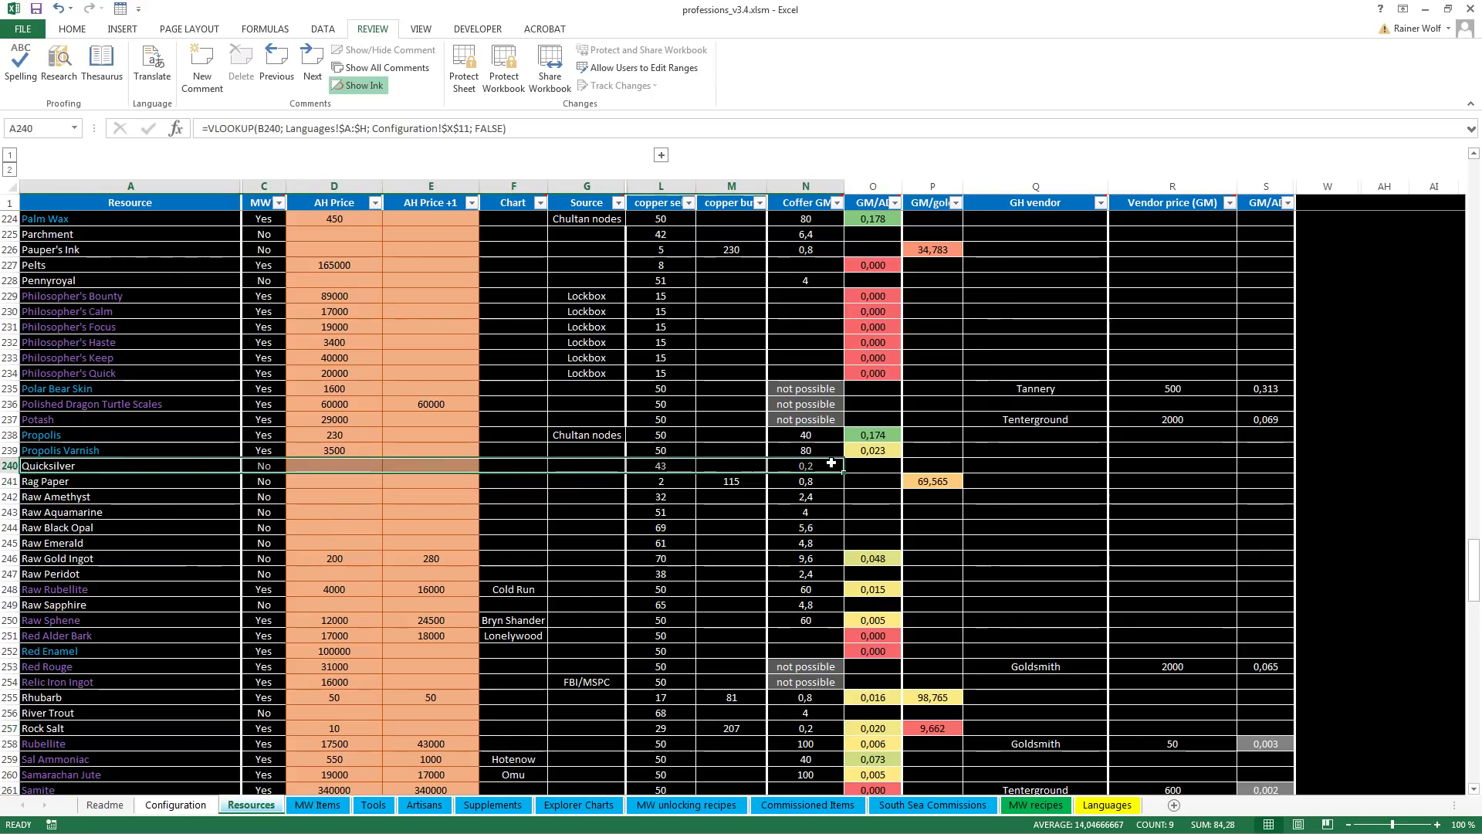
pyautogui.click(831, 462)
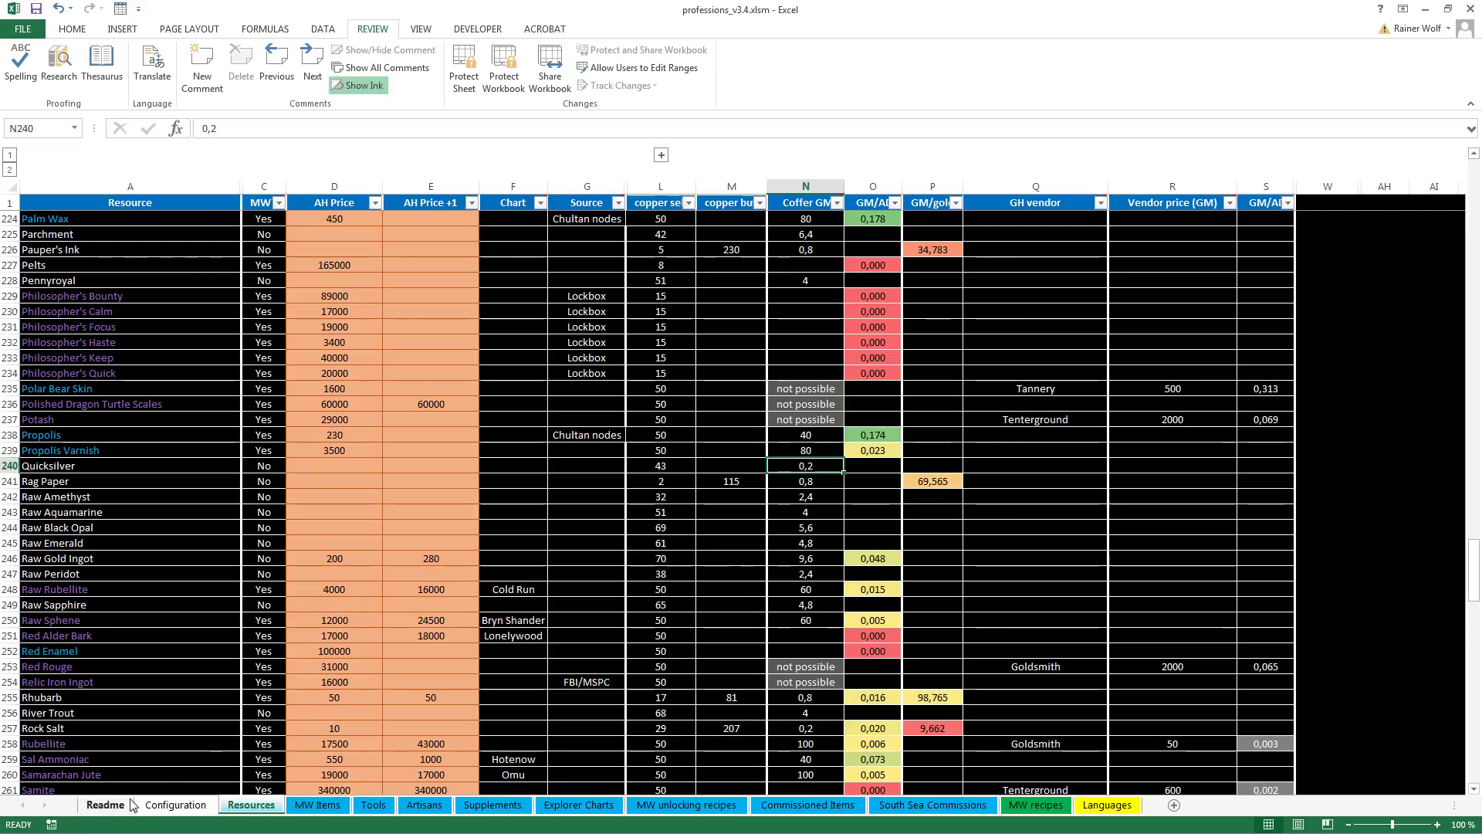
# Check the v3.4 notes on the Readme sheet, review the item names on the South Sea Commissions sheet, and return to the Readme
pyautogui.click(105, 805)
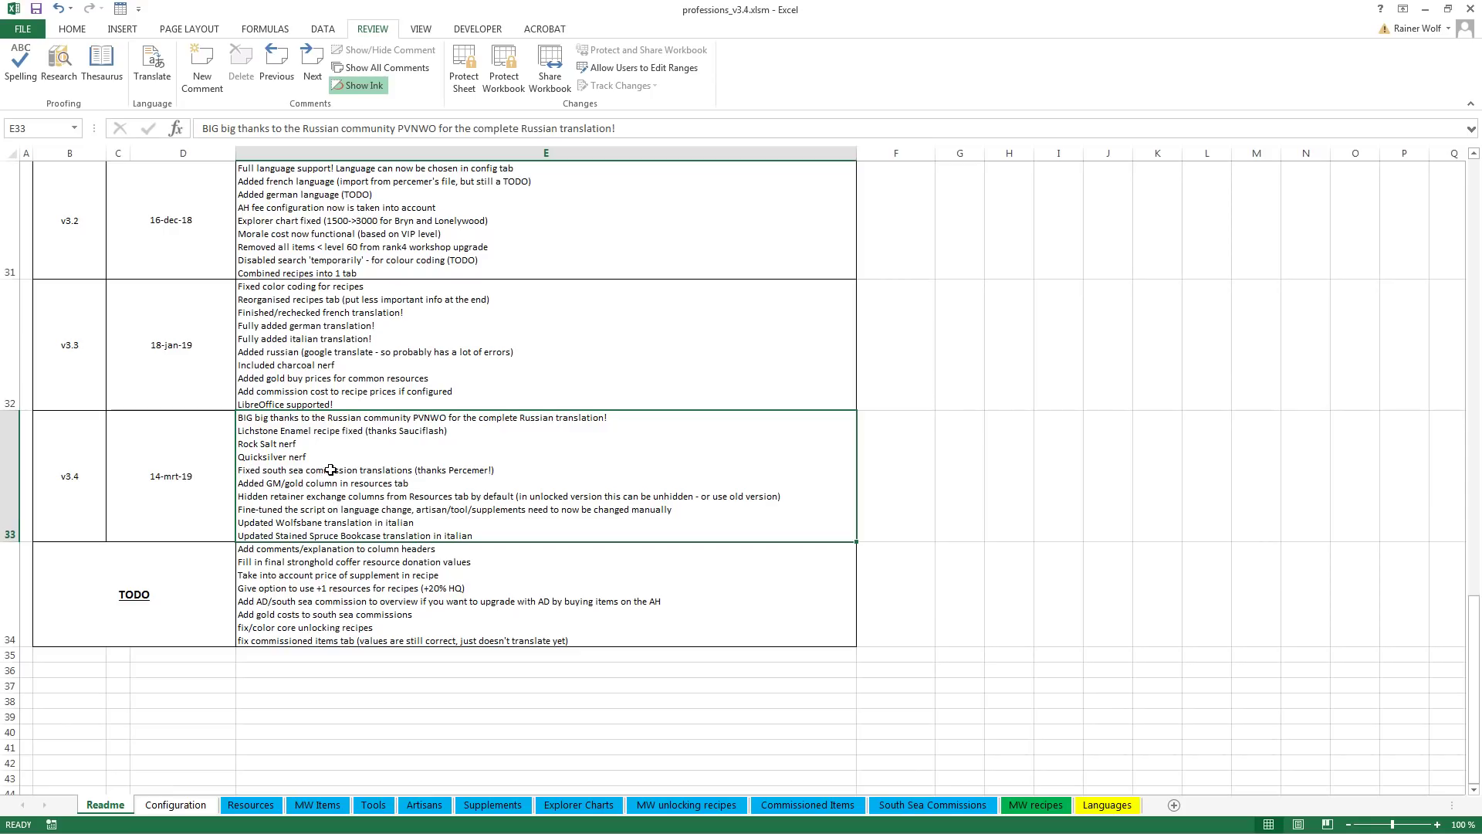
pyautogui.click(915, 805)
pyautogui.moveTo(62, 275); pyautogui.dragTo(99, 513)
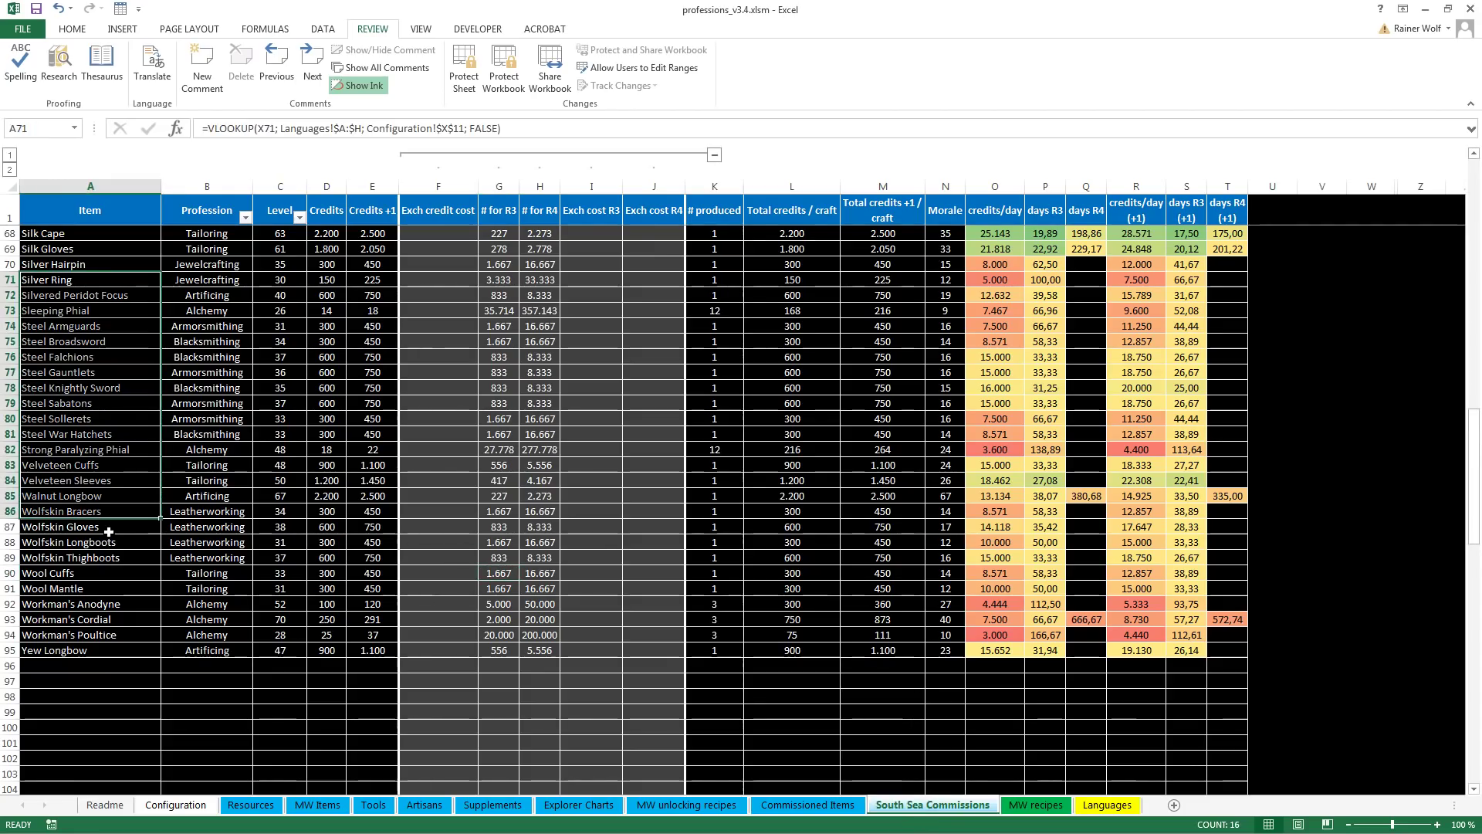
pyautogui.scroll(20, 102, 528)
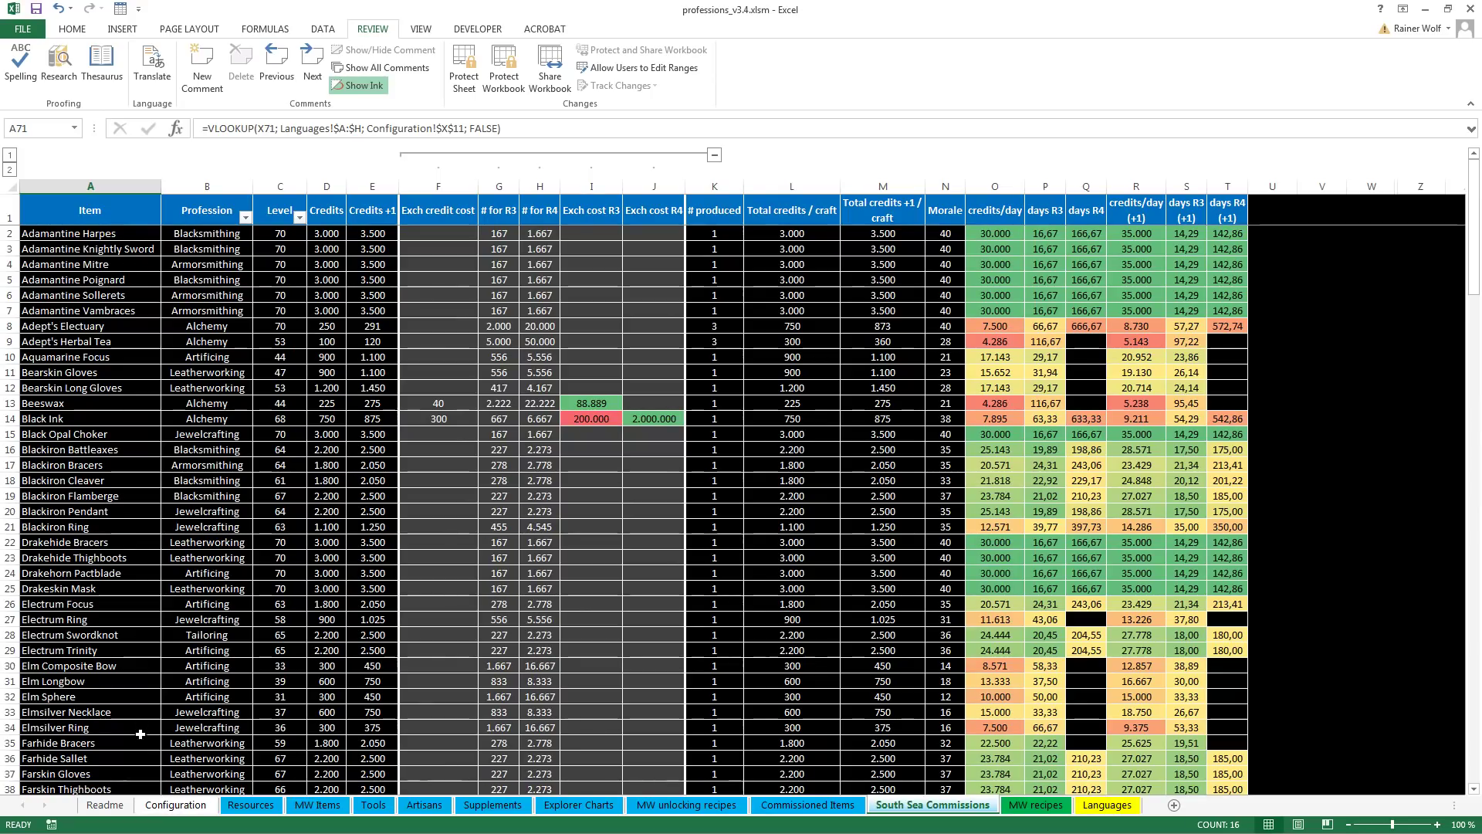
pyautogui.click(105, 805)
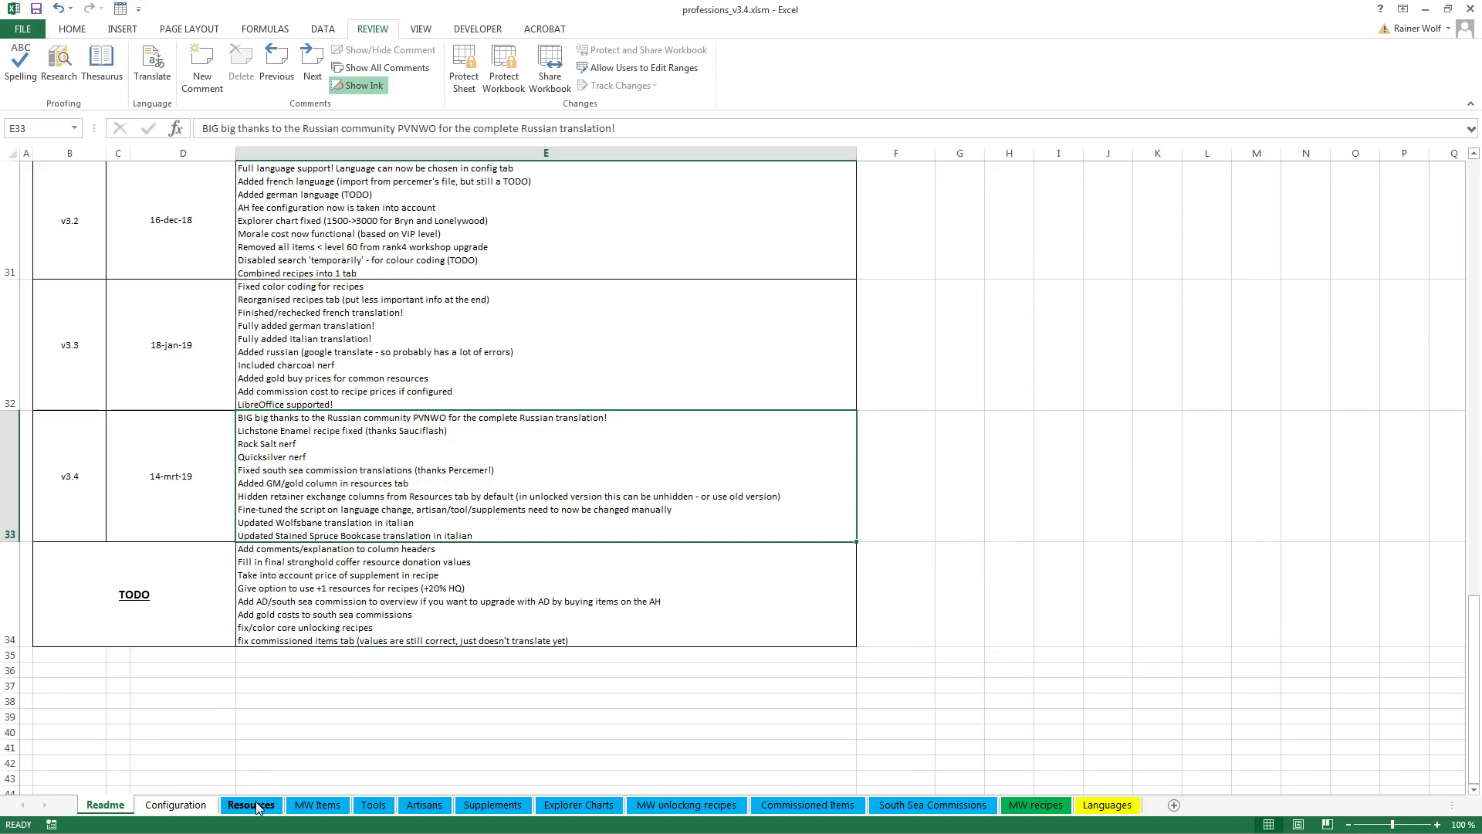
# Set the configuration language to Français and review the translated item names on the South Sea commissions sheet
pyautogui.click(176, 805)
pyautogui.click(504, 334)
pyautogui.click(538, 334)
pyautogui.click(502, 369)
pyautogui.click(1004, 805)
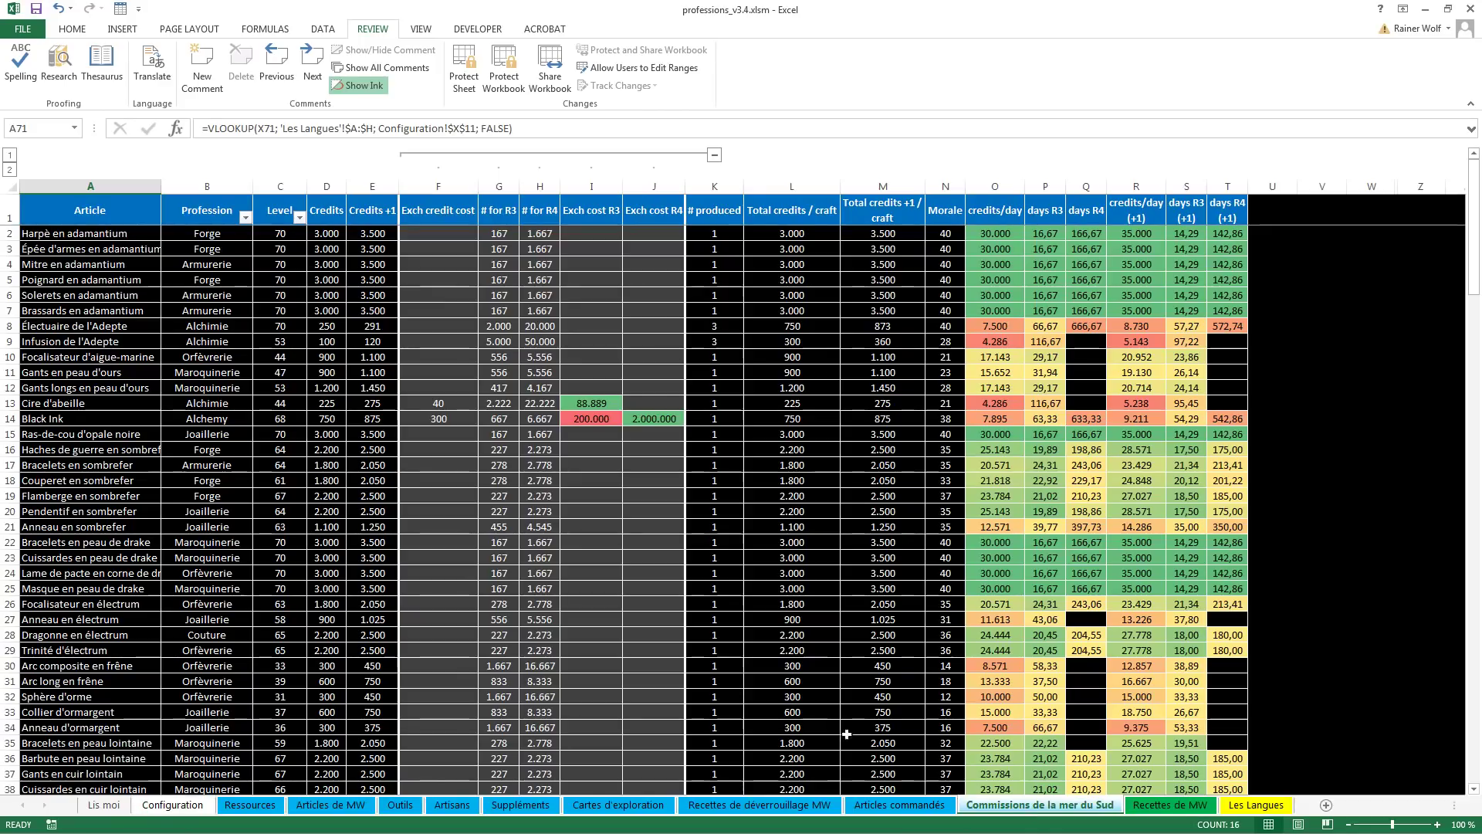
pyautogui.moveTo(147, 325); pyautogui.dragTo(147, 727)
pyautogui.scroll(-16, 144, 558)
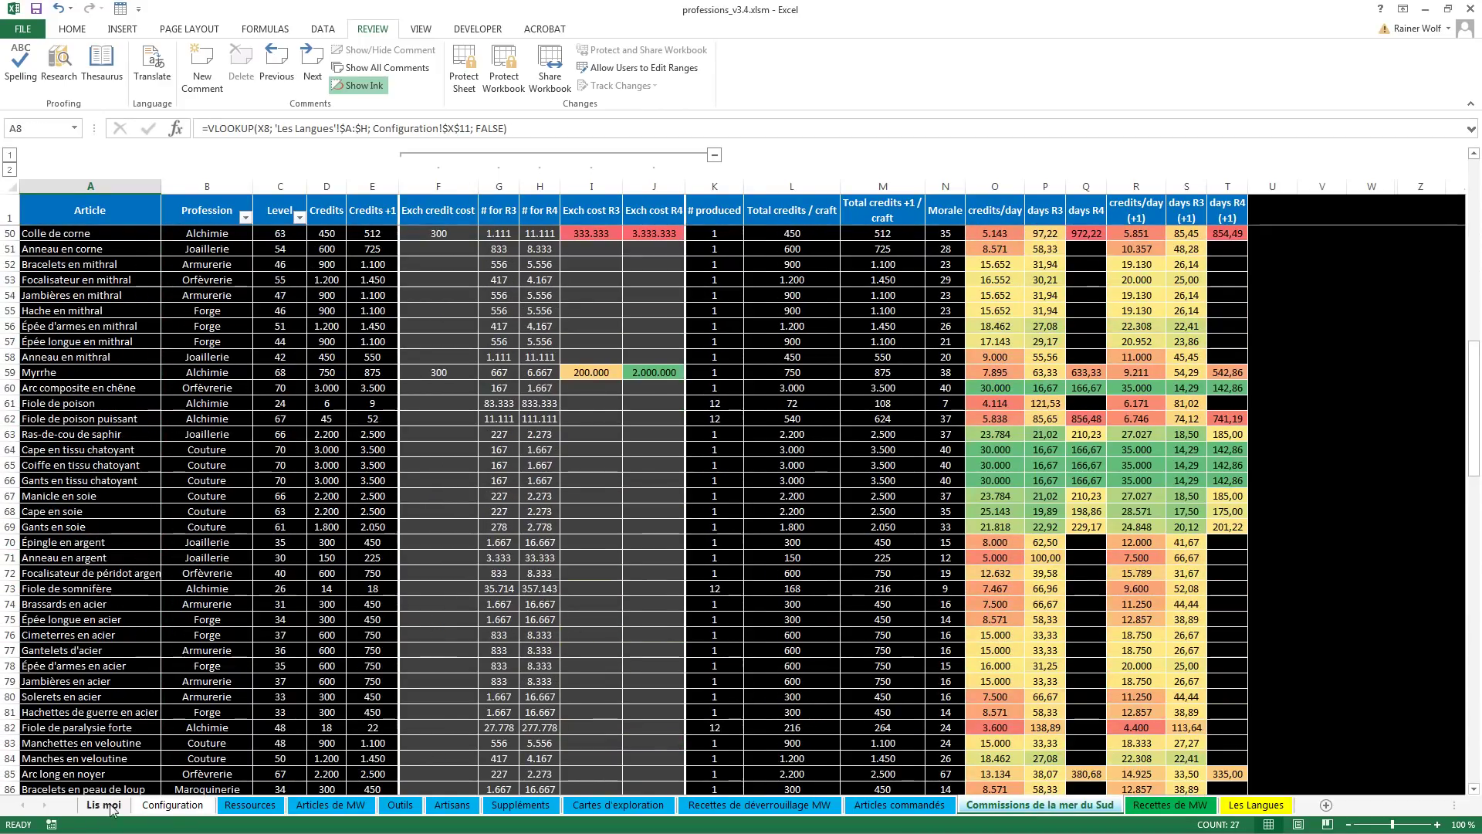
# Set the configuration language to Italiano and reopen the South Sea commissions sheet
pyautogui.click(172, 805)
pyautogui.click(538, 334)
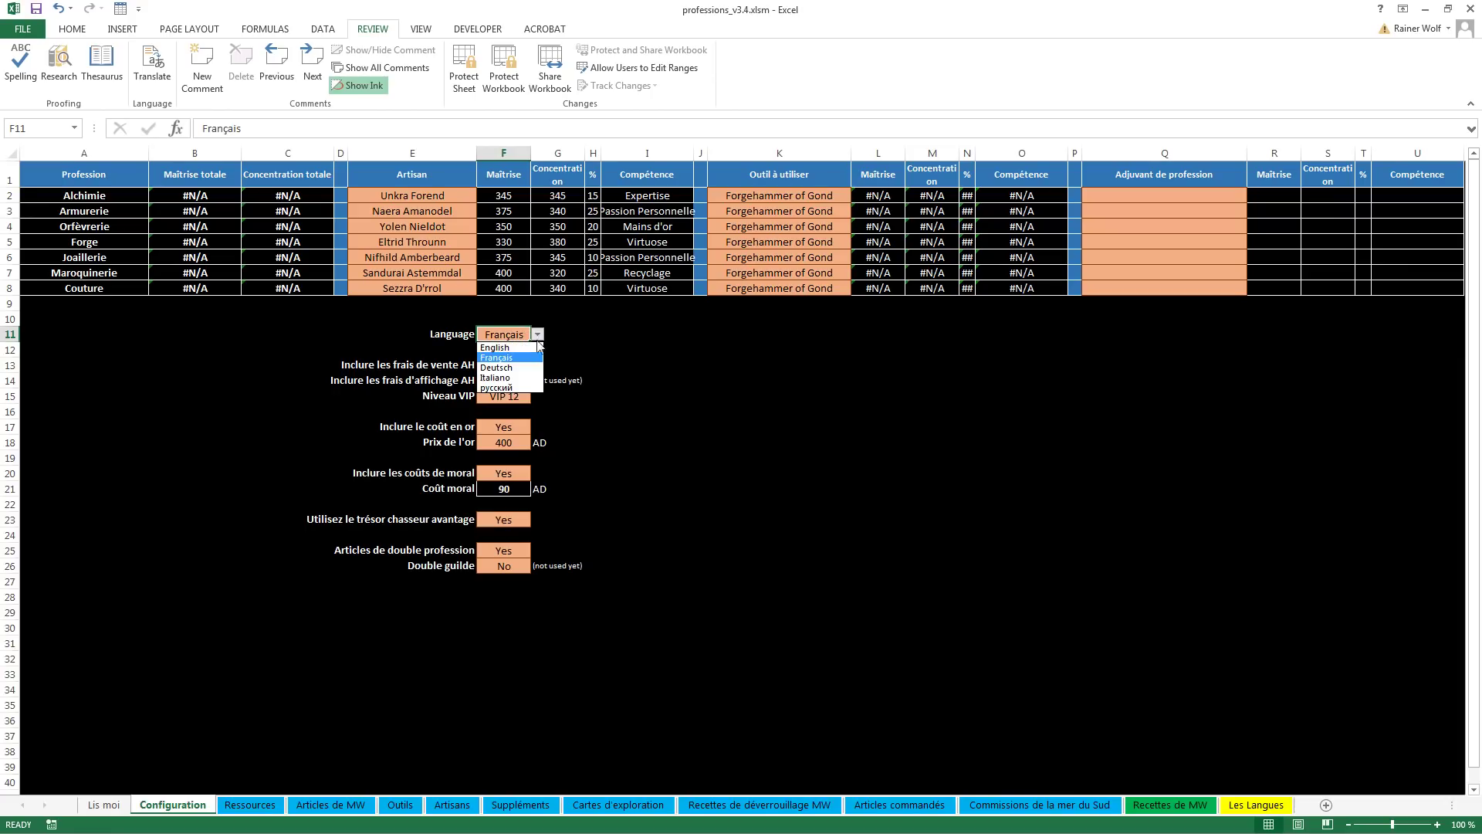
pyautogui.click(501, 376)
pyautogui.click(999, 805)
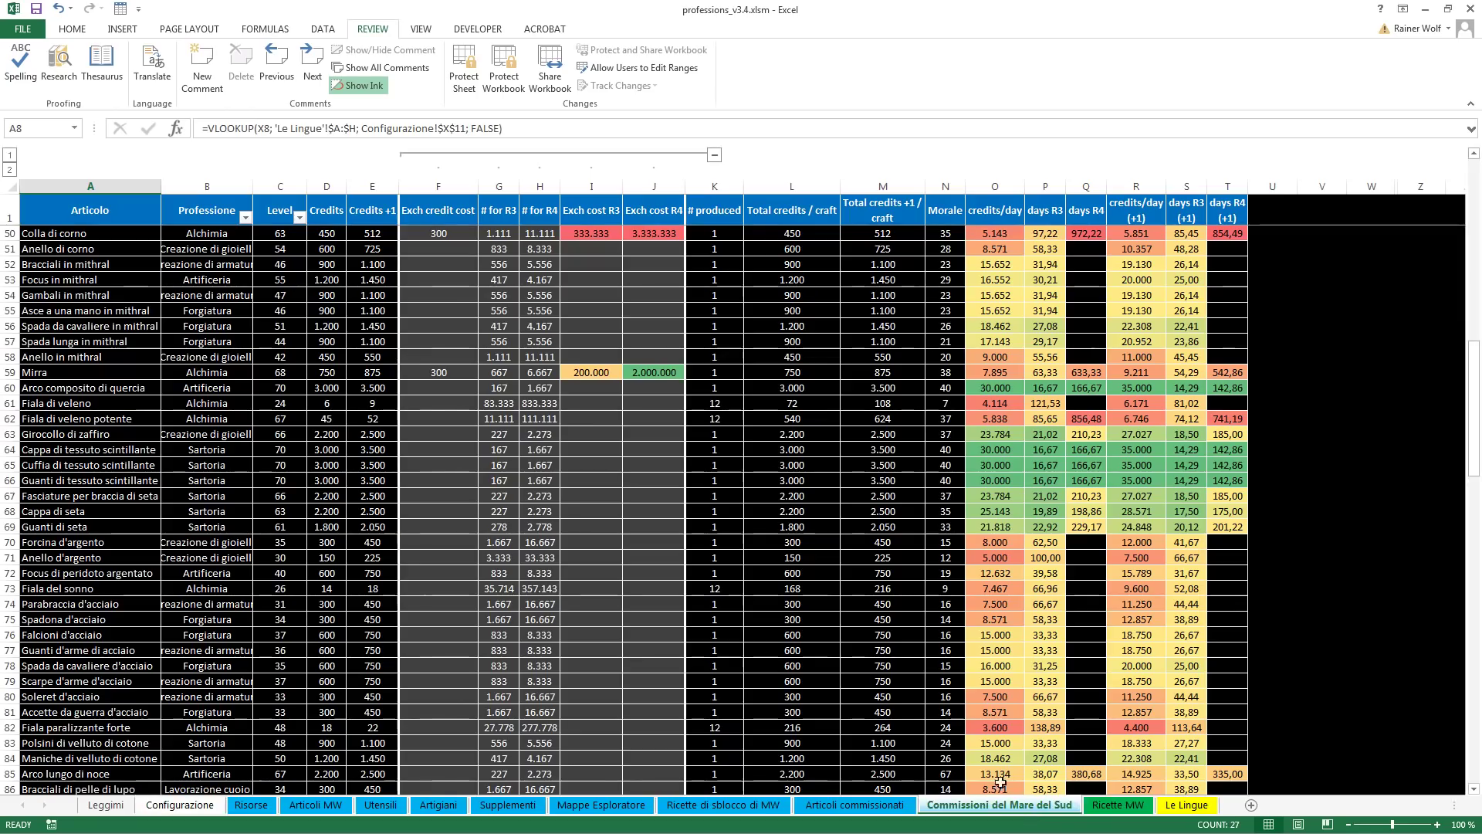
# Review the Italian item names and autofit the Professione and Articolo columns to their contents
pyautogui.scroll(-7, 110, 382)
pyautogui.scroll(20, 110, 383)
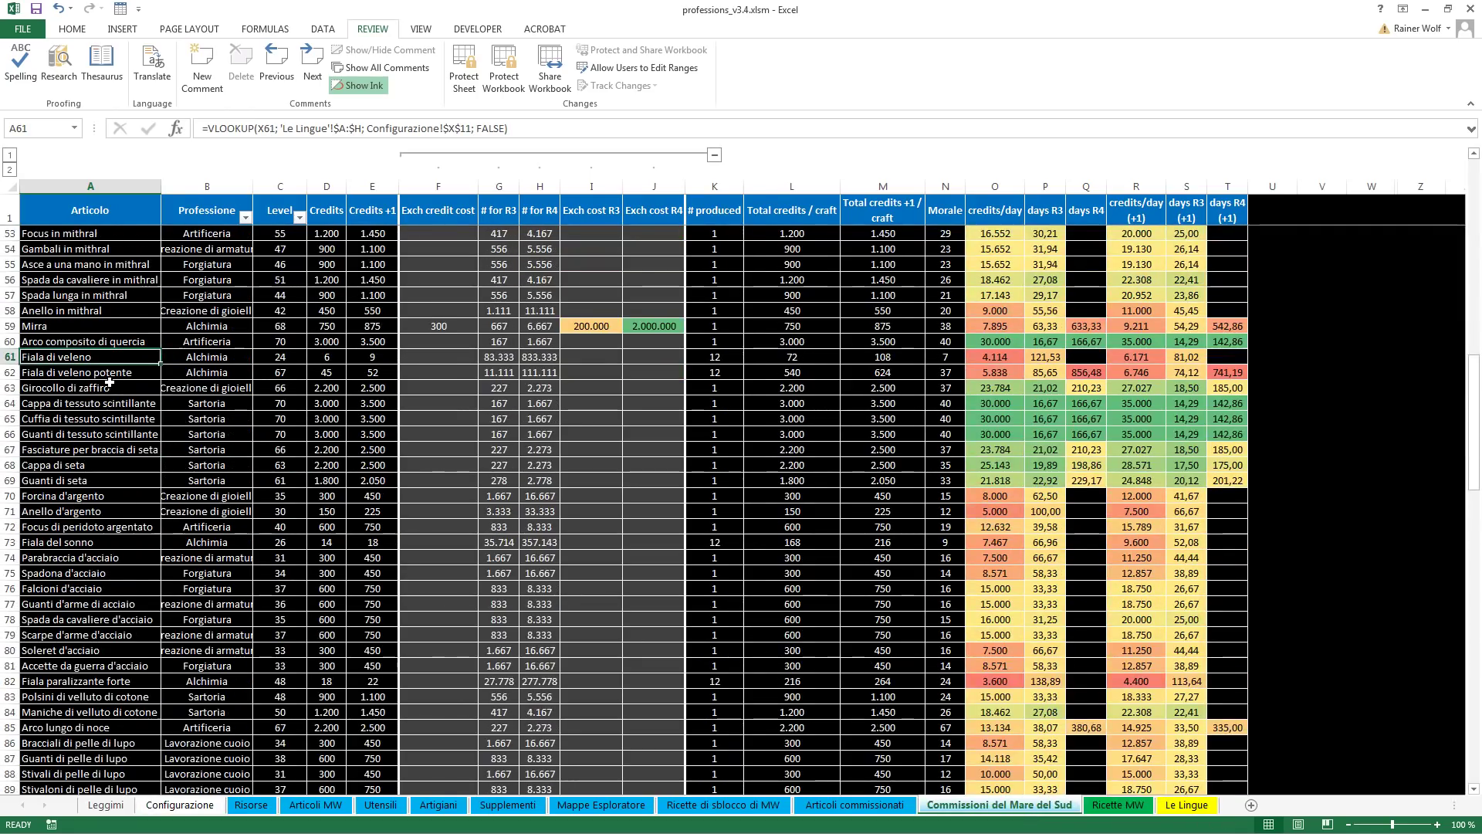
pyautogui.doubleClick(253, 186)
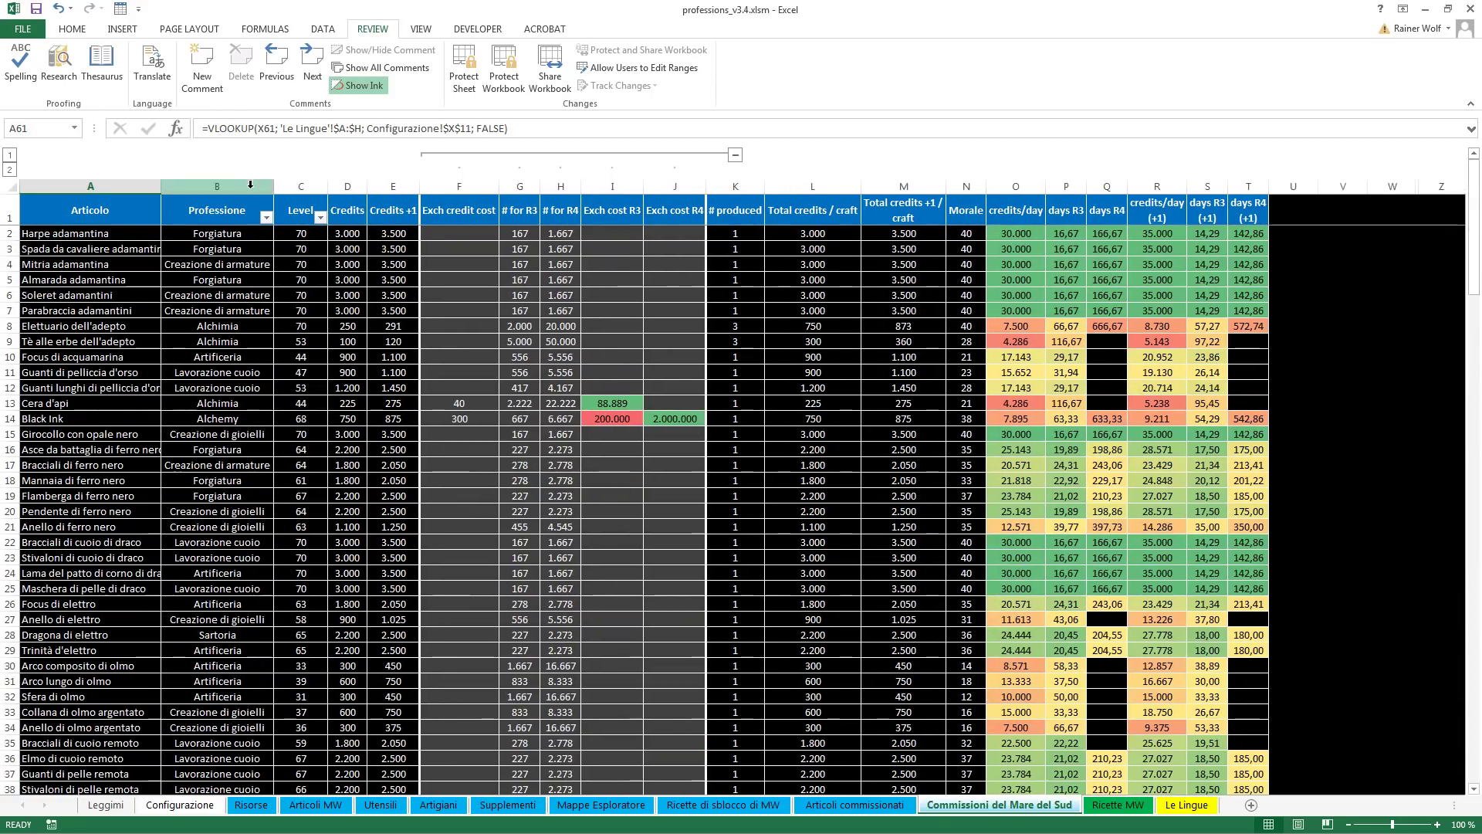
pyautogui.doubleClick(159, 191)
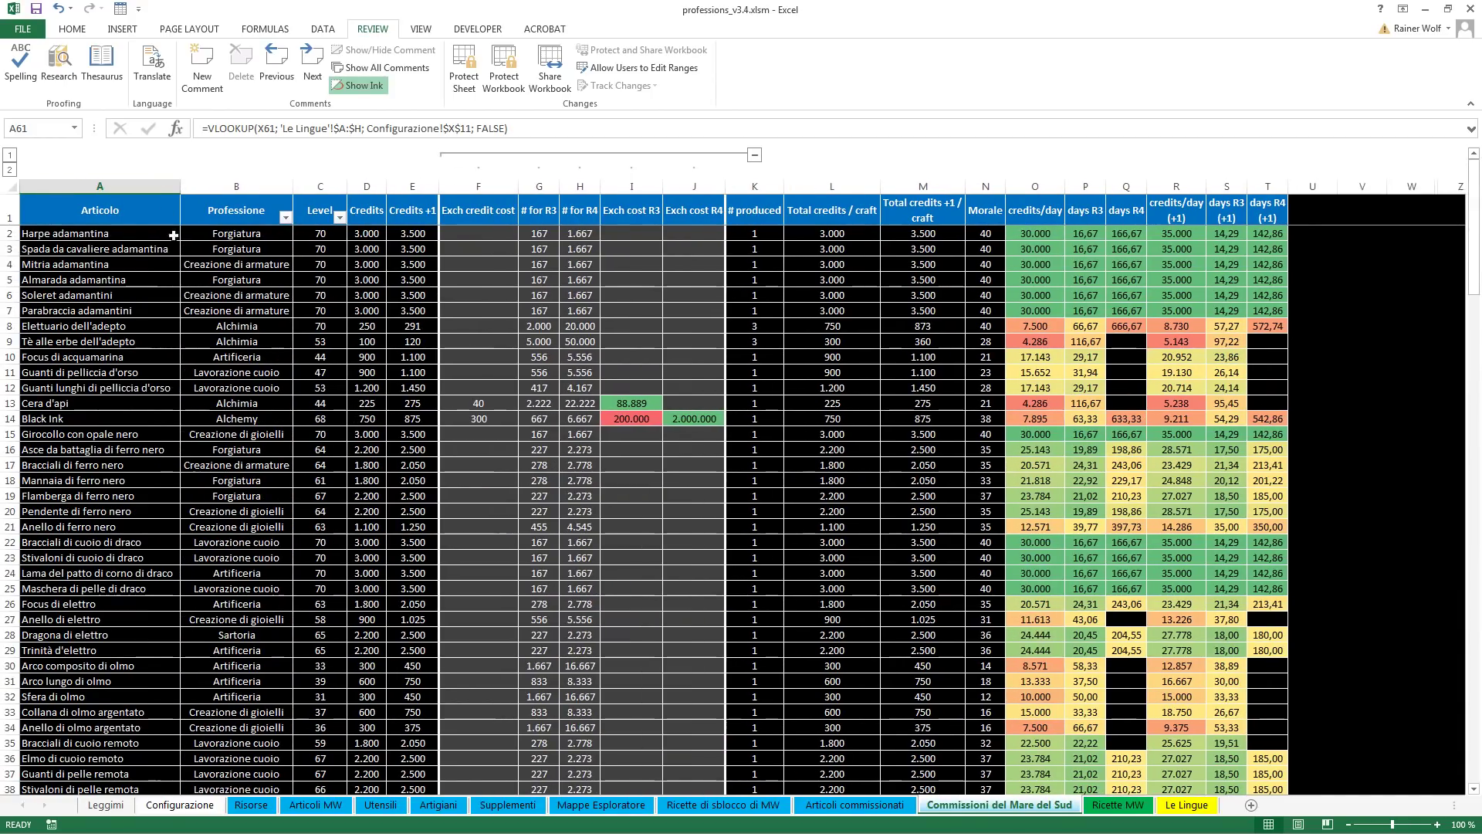
# Set the configuration language back to English
pyautogui.click(185, 804)
pyautogui.click(538, 334)
pyautogui.click(502, 376)
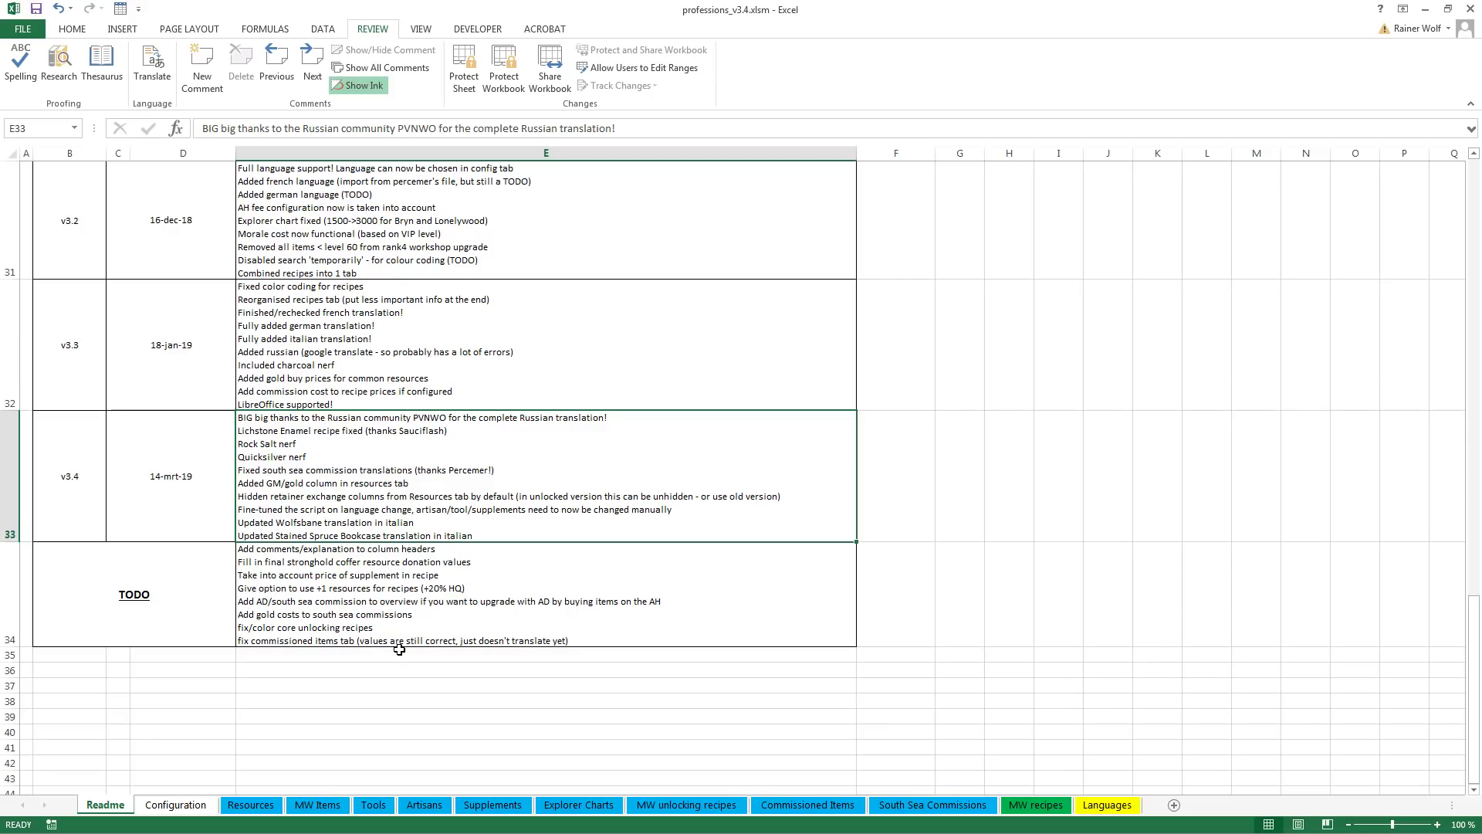
# Open the Resources sheet and slightly widen the GM/gold column
pyautogui.click(251, 804)
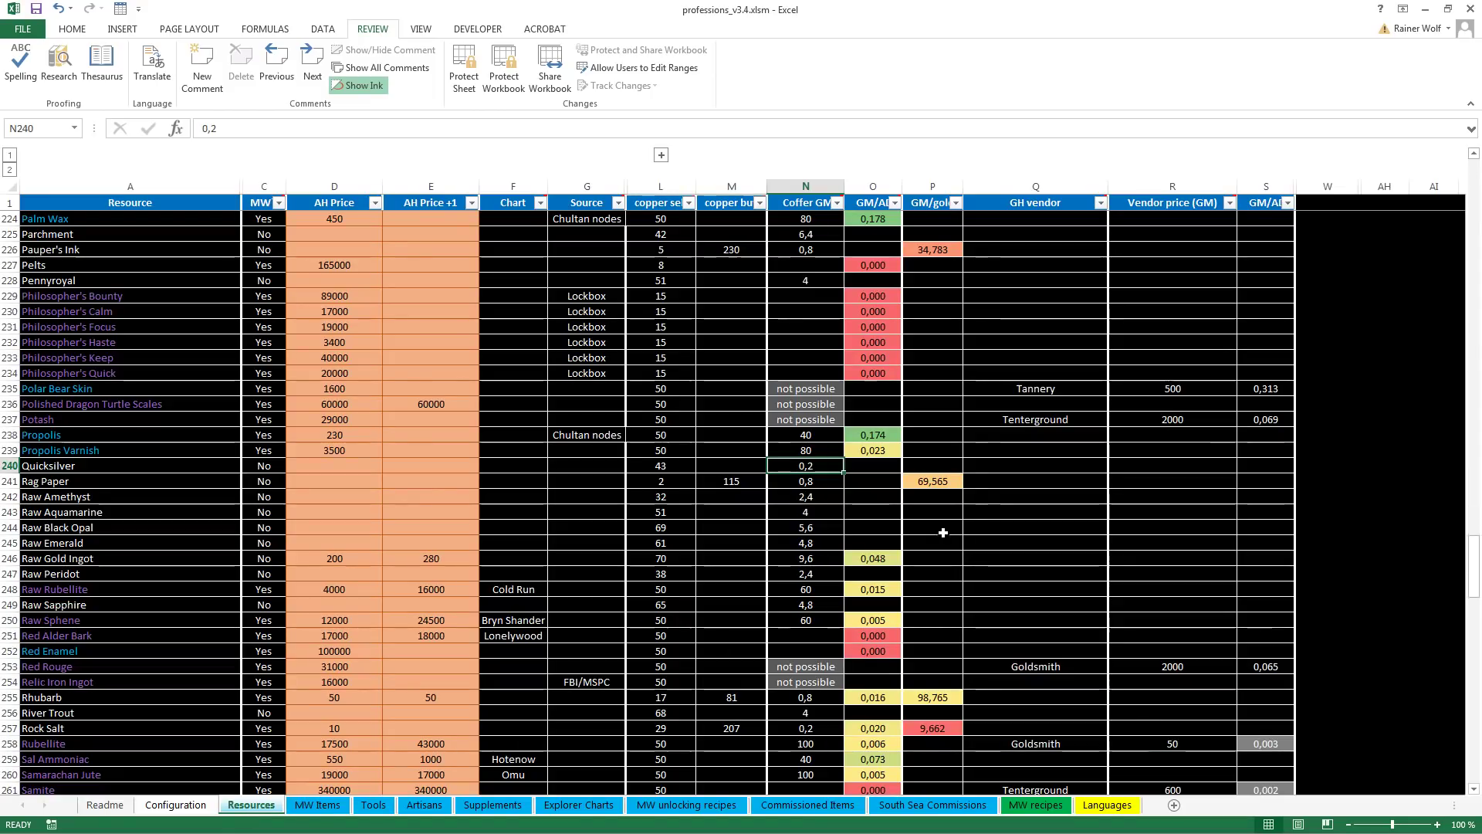
pyautogui.click(929, 179)
pyautogui.moveTo(963, 187); pyautogui.dragTo(973, 187)
# Inspect the GM/gold formulas in the Pauper's Ink row and in blank cells of the same column
pyautogui.click(938, 249)
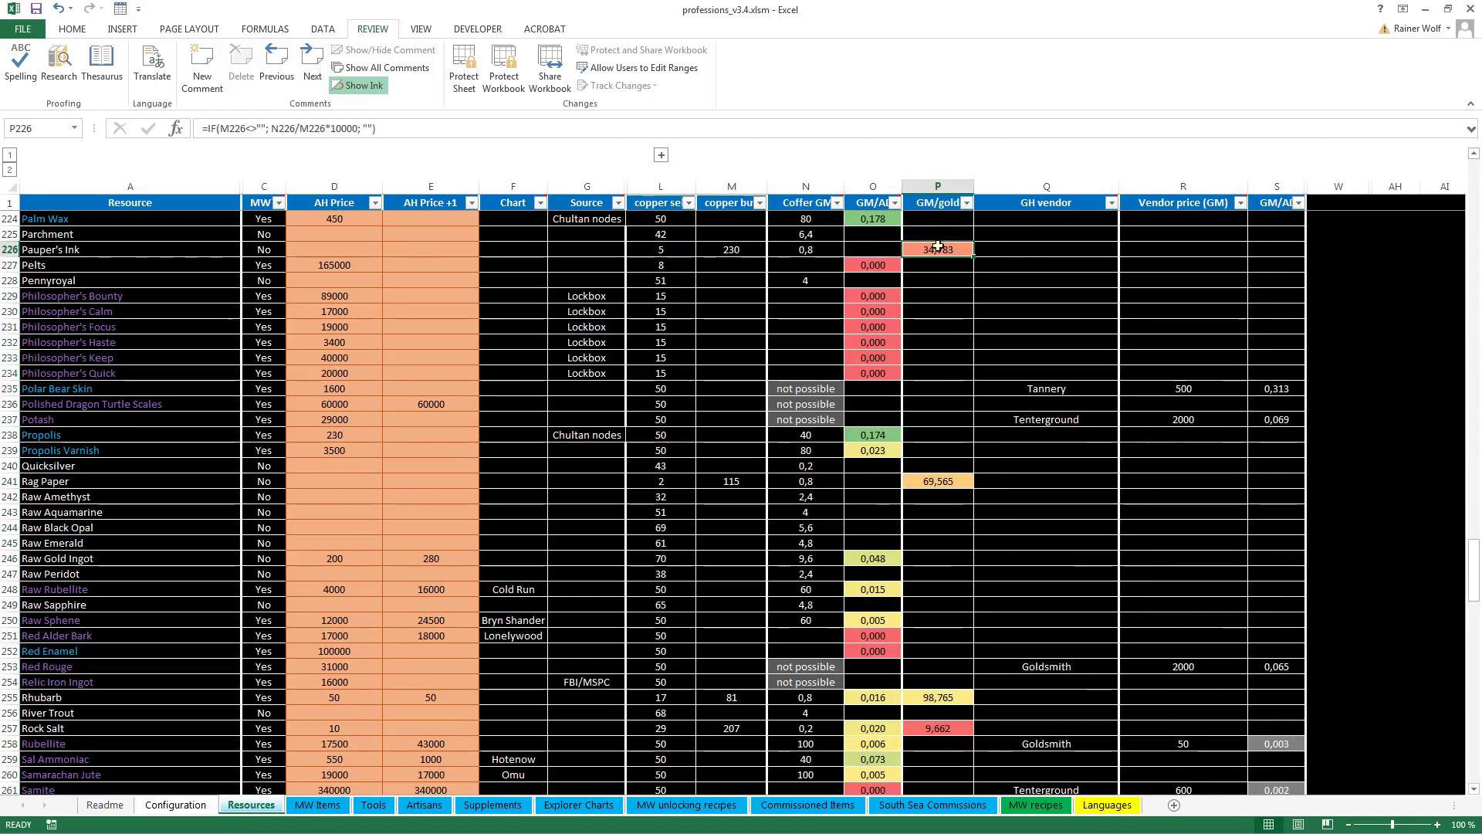
pyautogui.click(949, 342)
pyautogui.click(949, 405)
pyautogui.scroll(5, 949, 386)
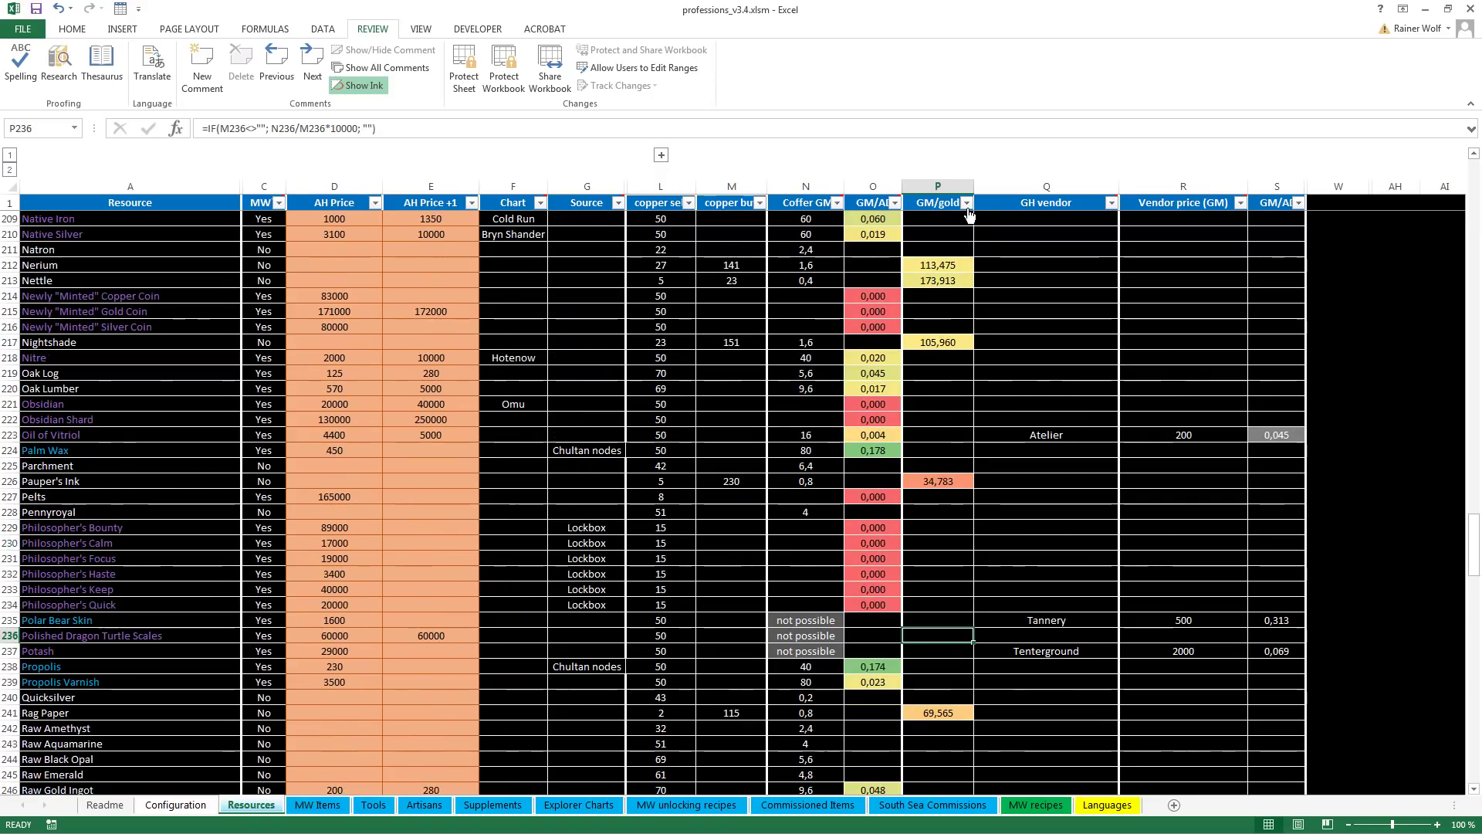
# Examine how Nerium's GM/gold value in row 212 derives from its copper buy price and Coffer GM value
pyautogui.click(942, 268)
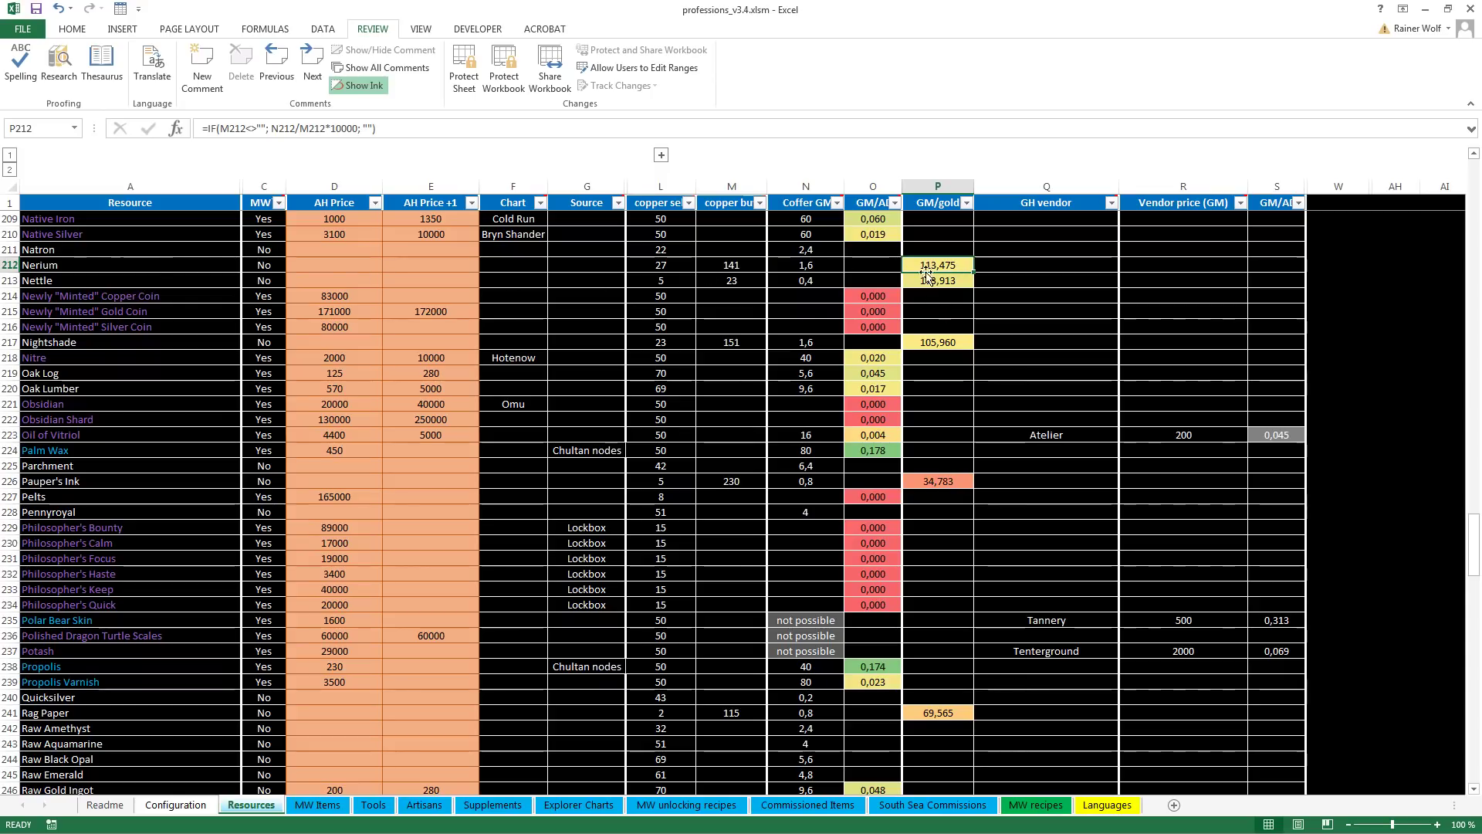
pyautogui.keyDown('shift'); pyautogui.click(151, 272); pyautogui.keyUp('shift')
pyautogui.click(67, 268)
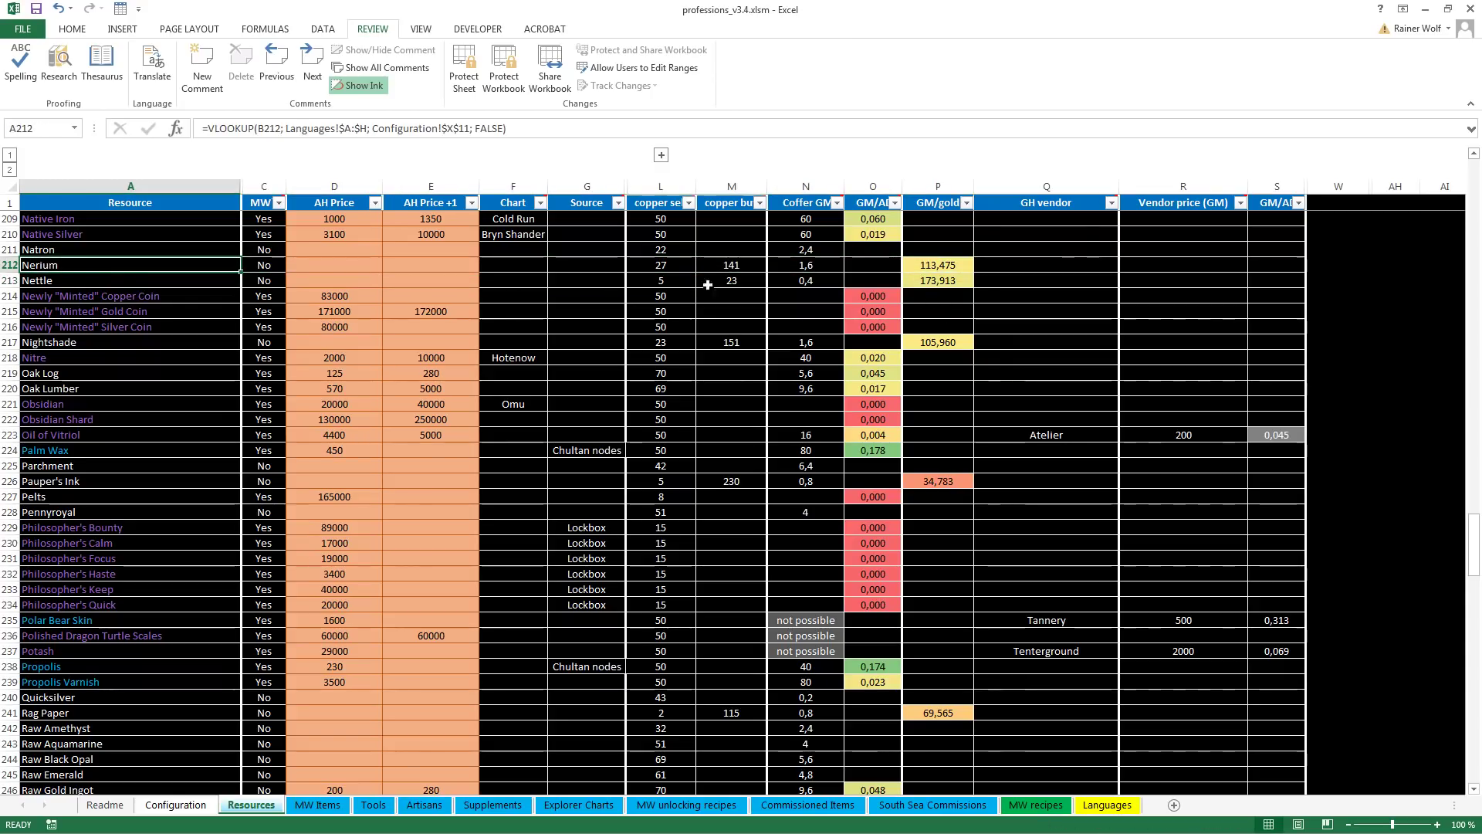
pyautogui.click(751, 265)
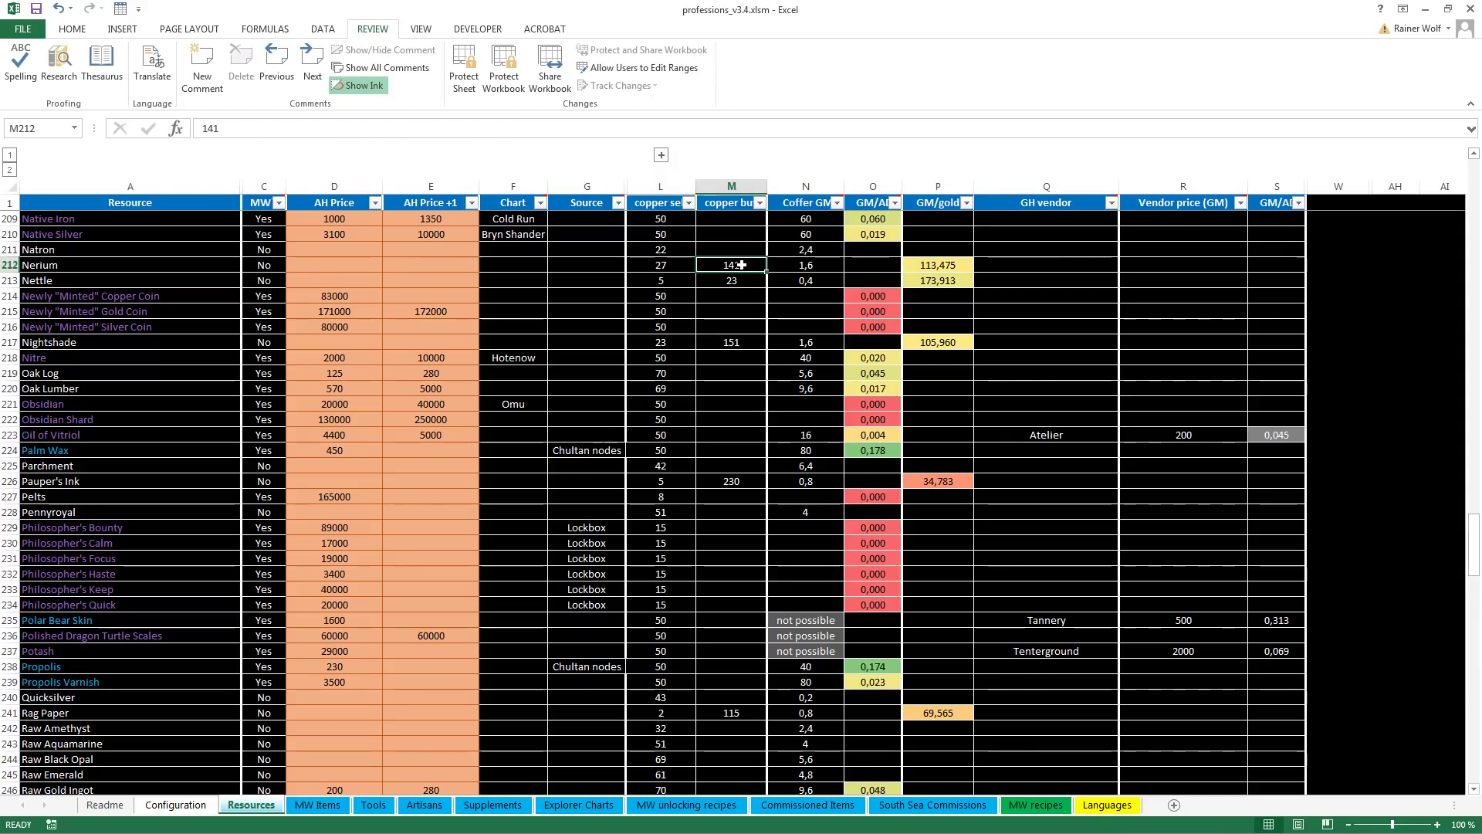
pyautogui.click(802, 266)
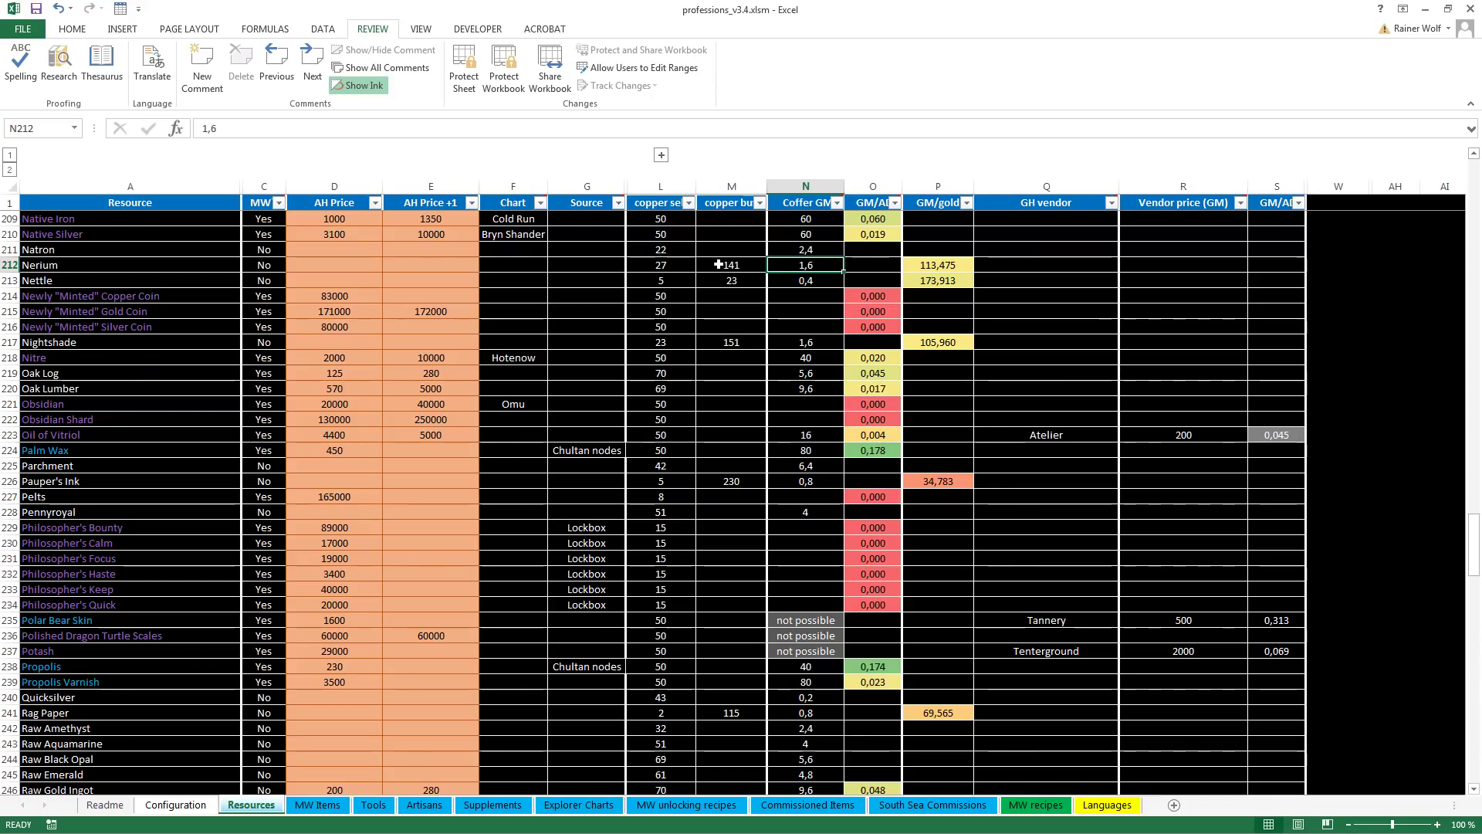
pyautogui.click(941, 266)
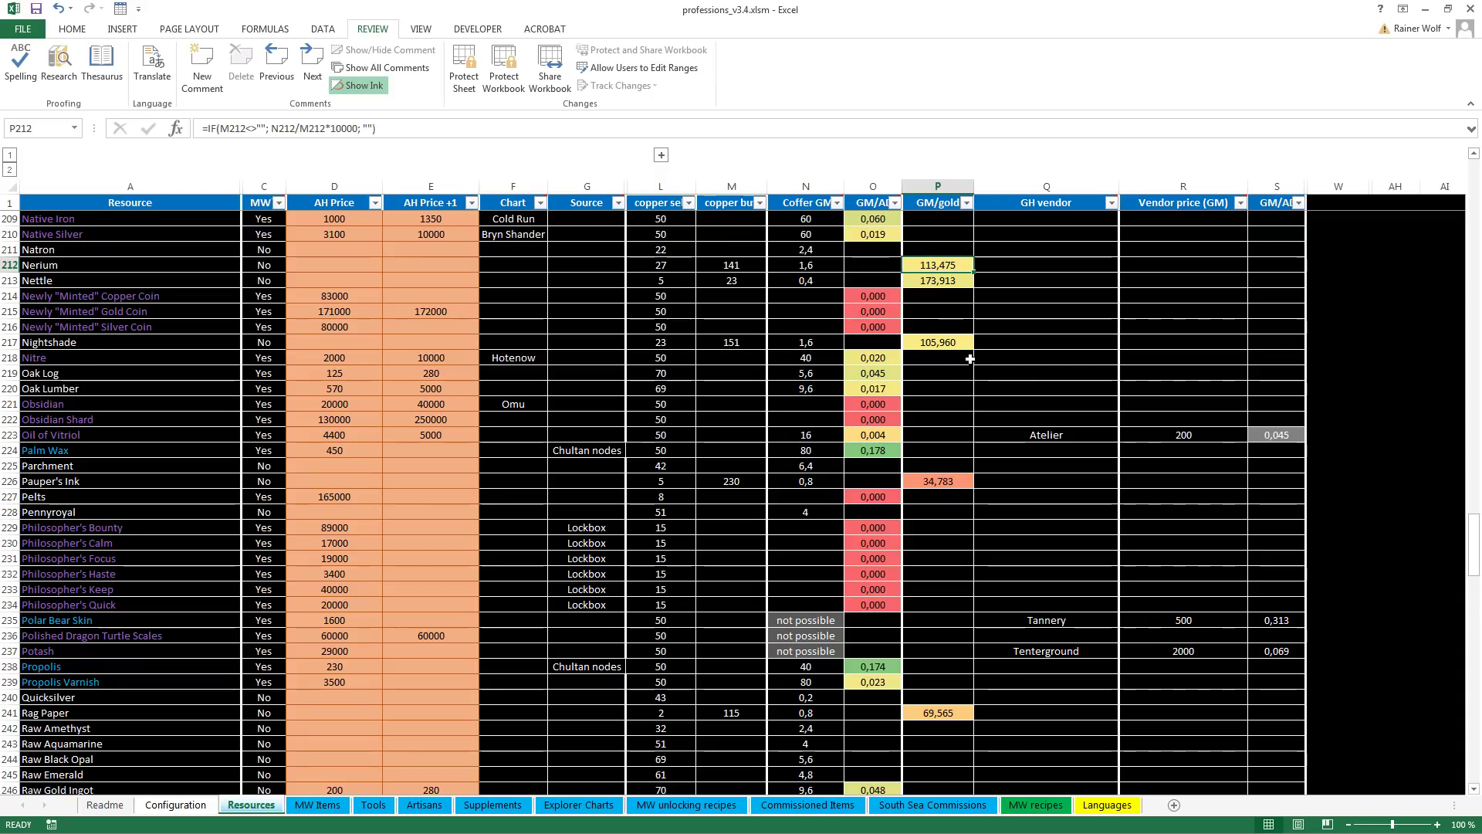
# Filter the GM/gold column to 800,000 only and inspect the copper buy and Coffer GM values of the matching resources
pyautogui.click(966, 203)
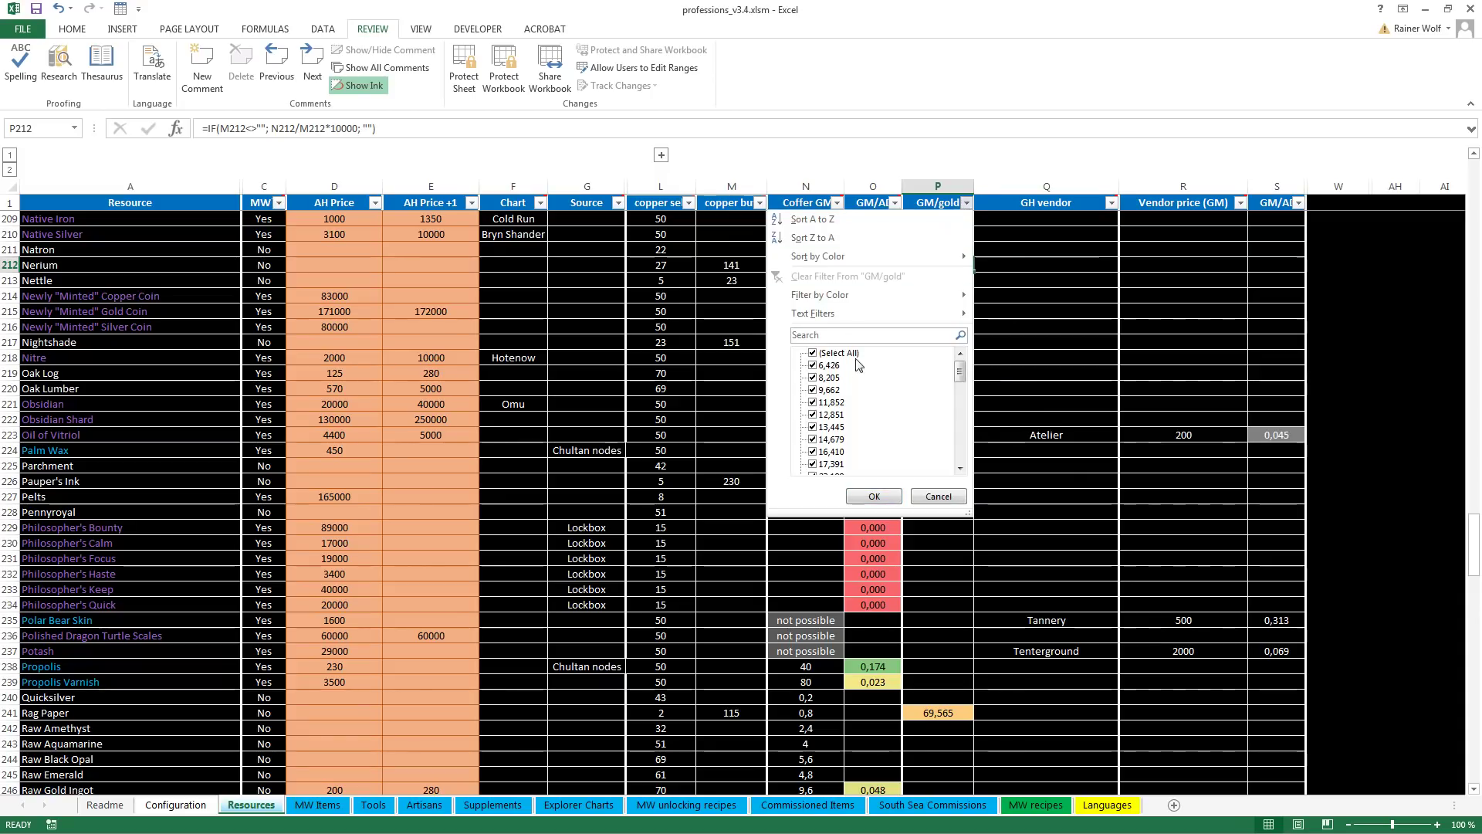
pyautogui.click(832, 352)
pyautogui.scroll(-6, 847, 409)
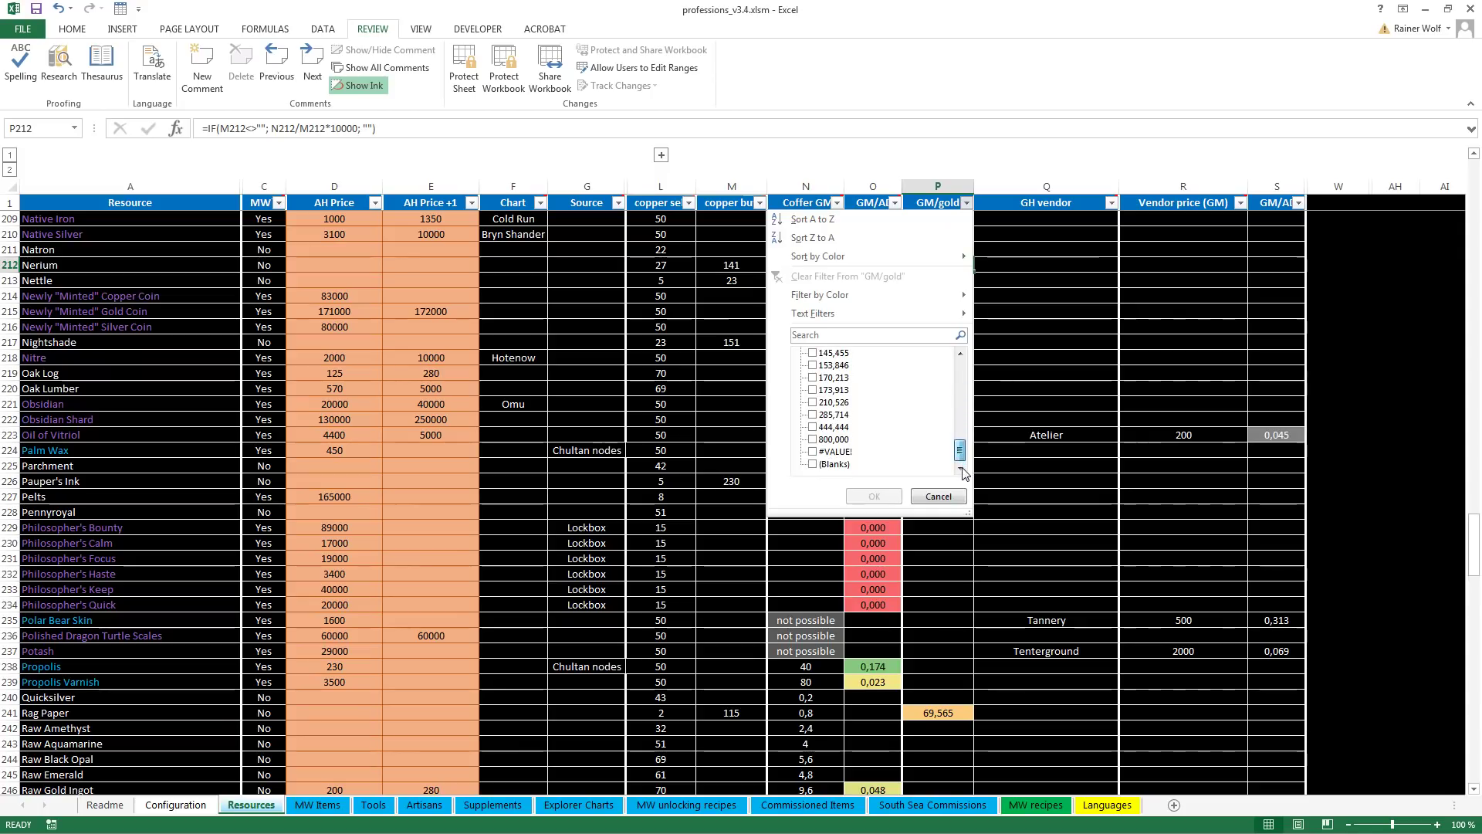
pyautogui.click(835, 439)
pyautogui.click(874, 496)
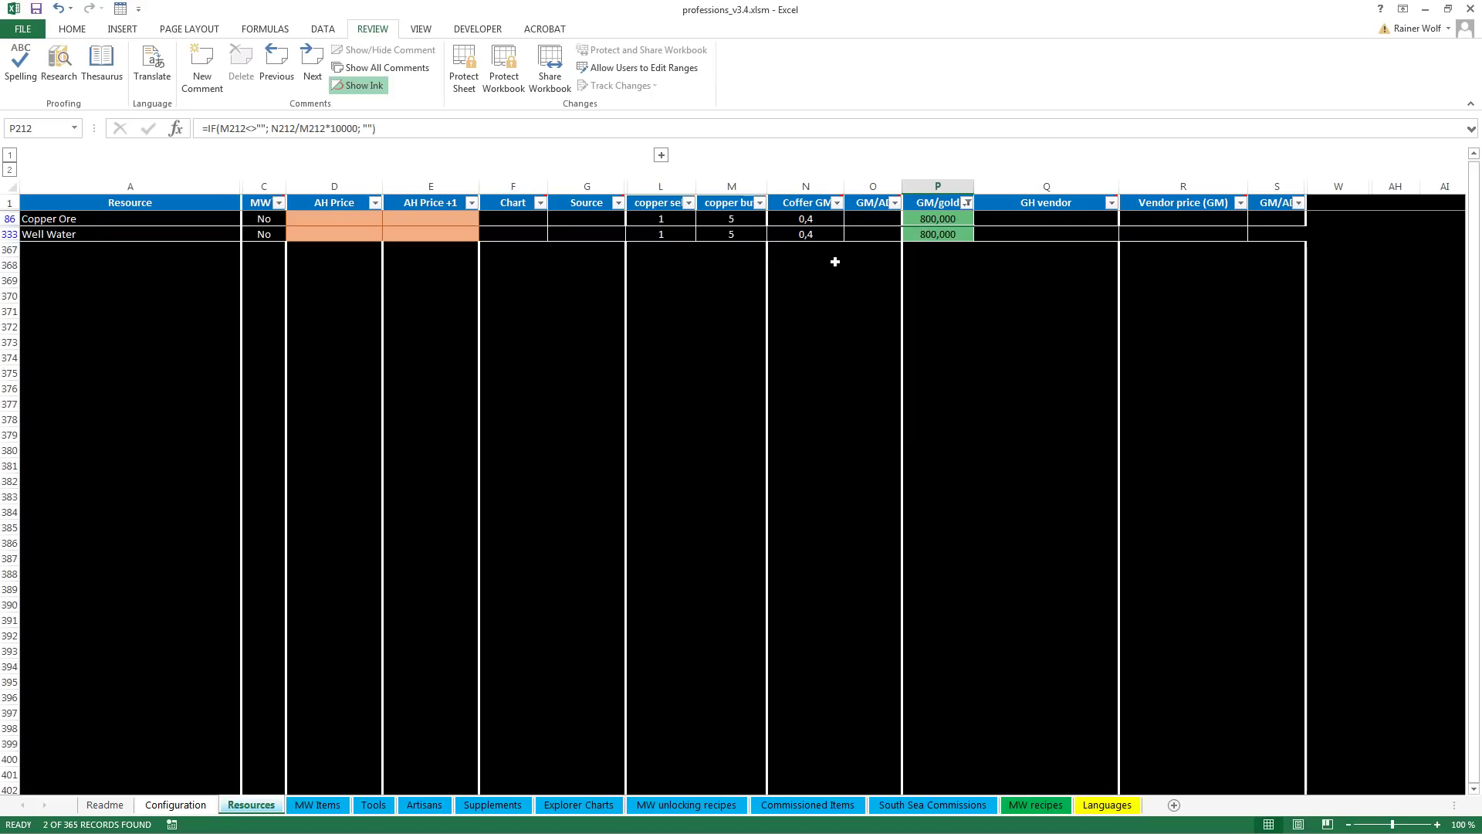
pyautogui.moveTo(742, 222); pyautogui.dragTo(743, 235)
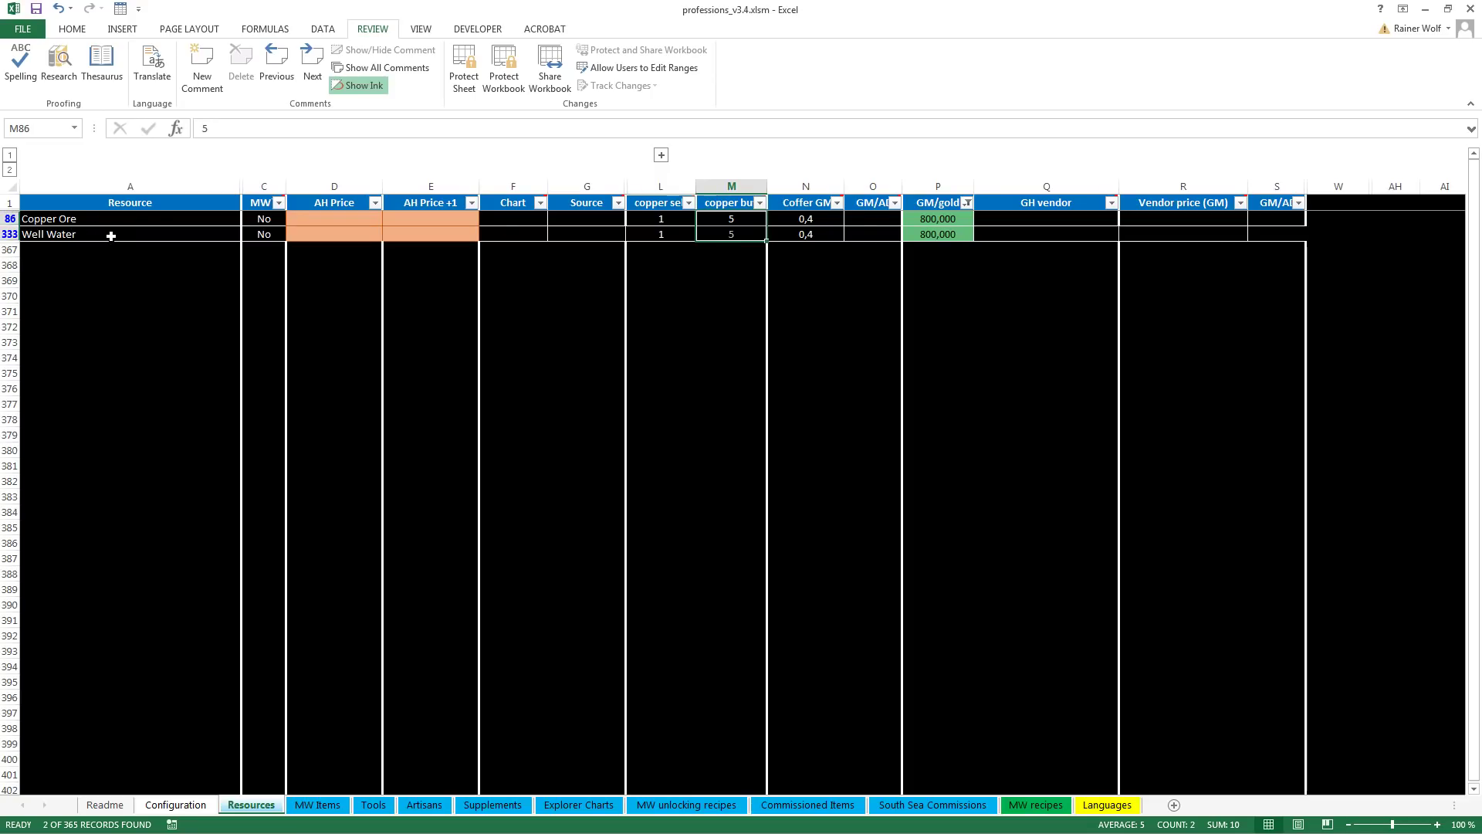
pyautogui.click(823, 223)
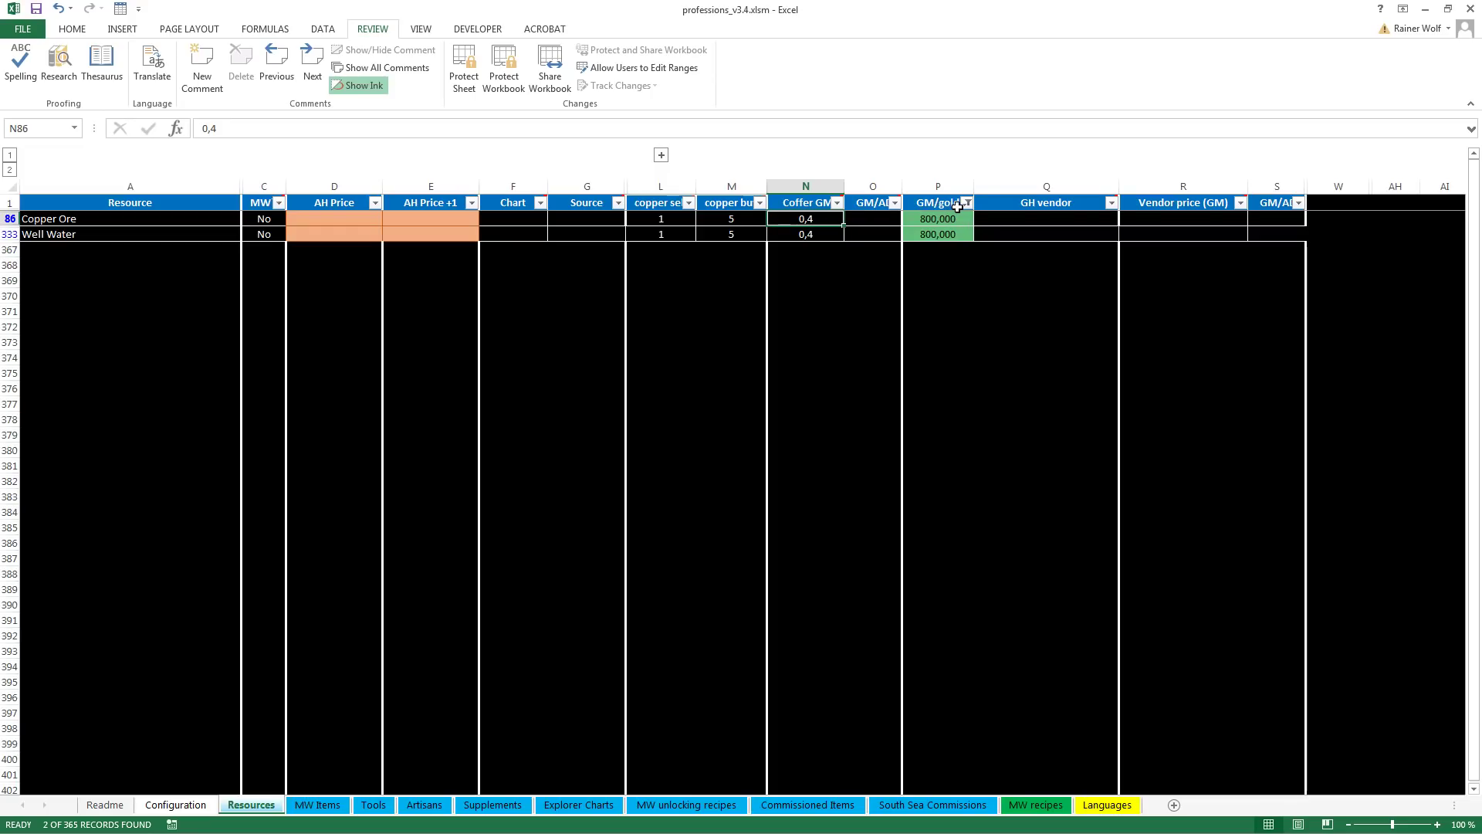
# Extend the GM/gold filter to also include 444,444, 285,714, 210,526, 173,913 and 170,213
pyautogui.click(967, 202)
pyautogui.moveTo(959, 369); pyautogui.dragTo(959, 449)
pyautogui.click(816, 427)
pyautogui.click(823, 415)
pyautogui.click(829, 402)
pyautogui.click(834, 390)
pyautogui.click(834, 377)
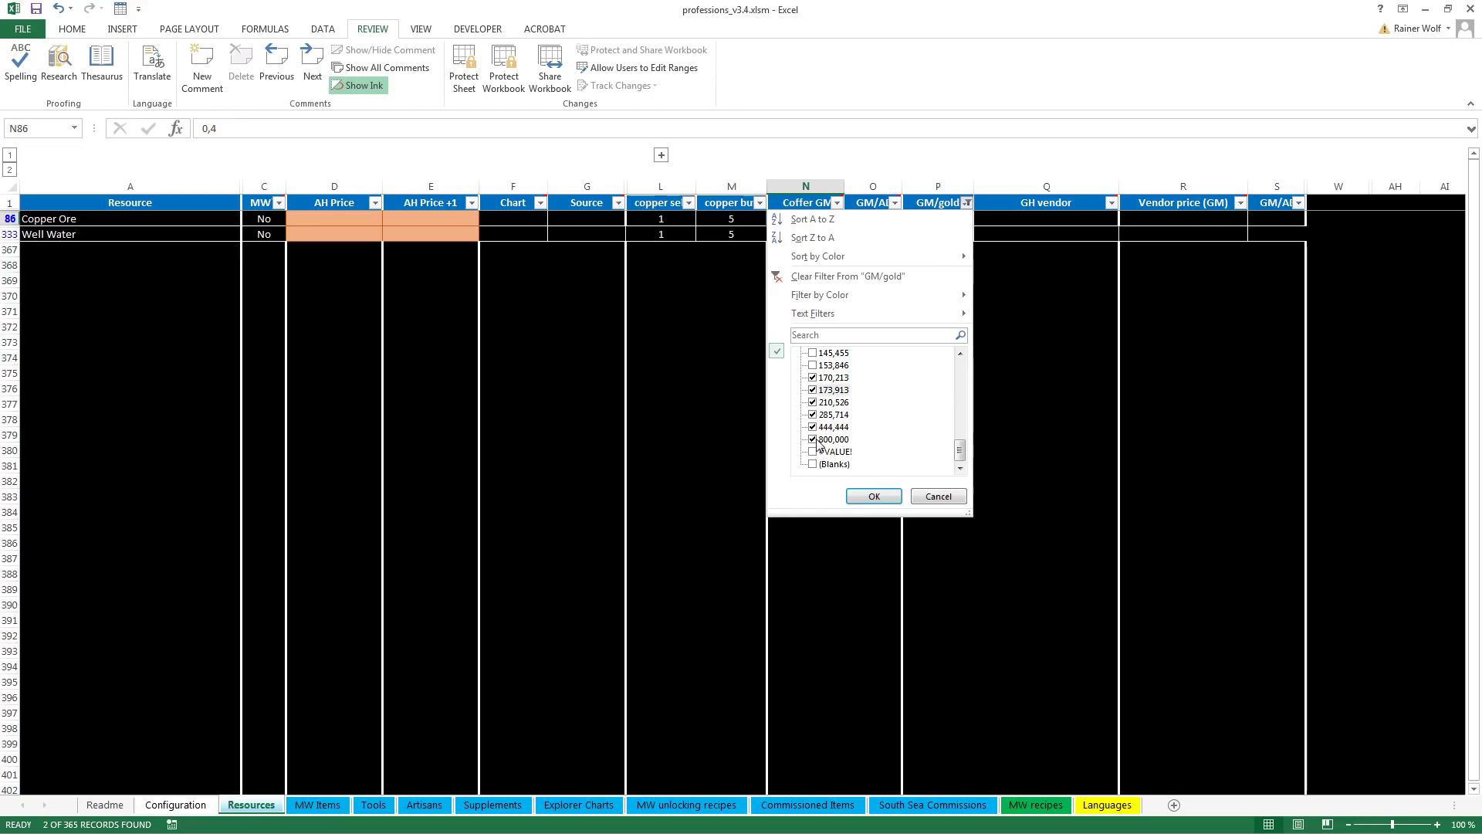
pyautogui.click(866, 497)
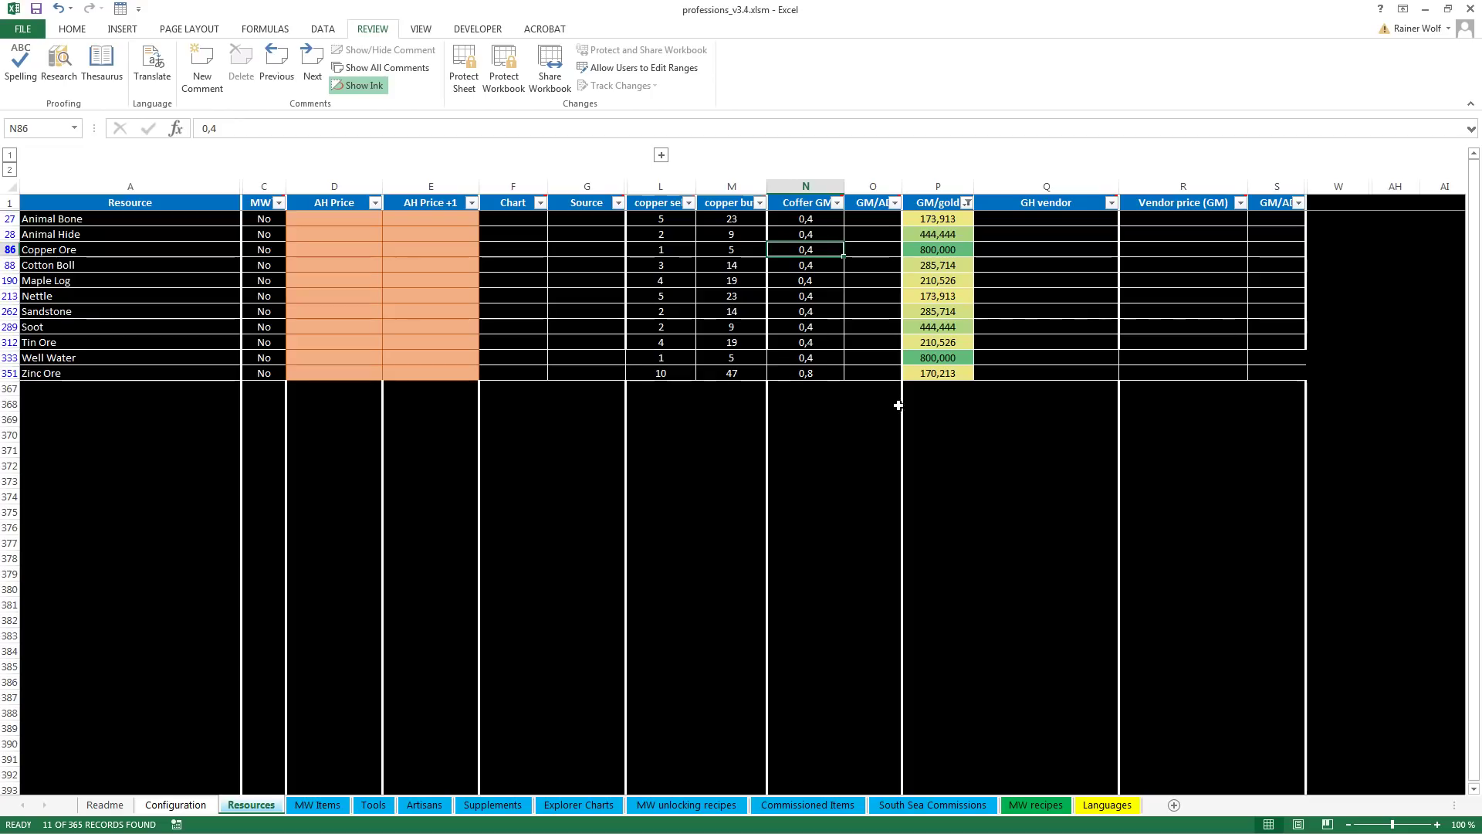
# Reset the GM/gold filter to include all values
pyautogui.click(965, 203)
pyautogui.click(838, 353)
pyautogui.click(873, 496)
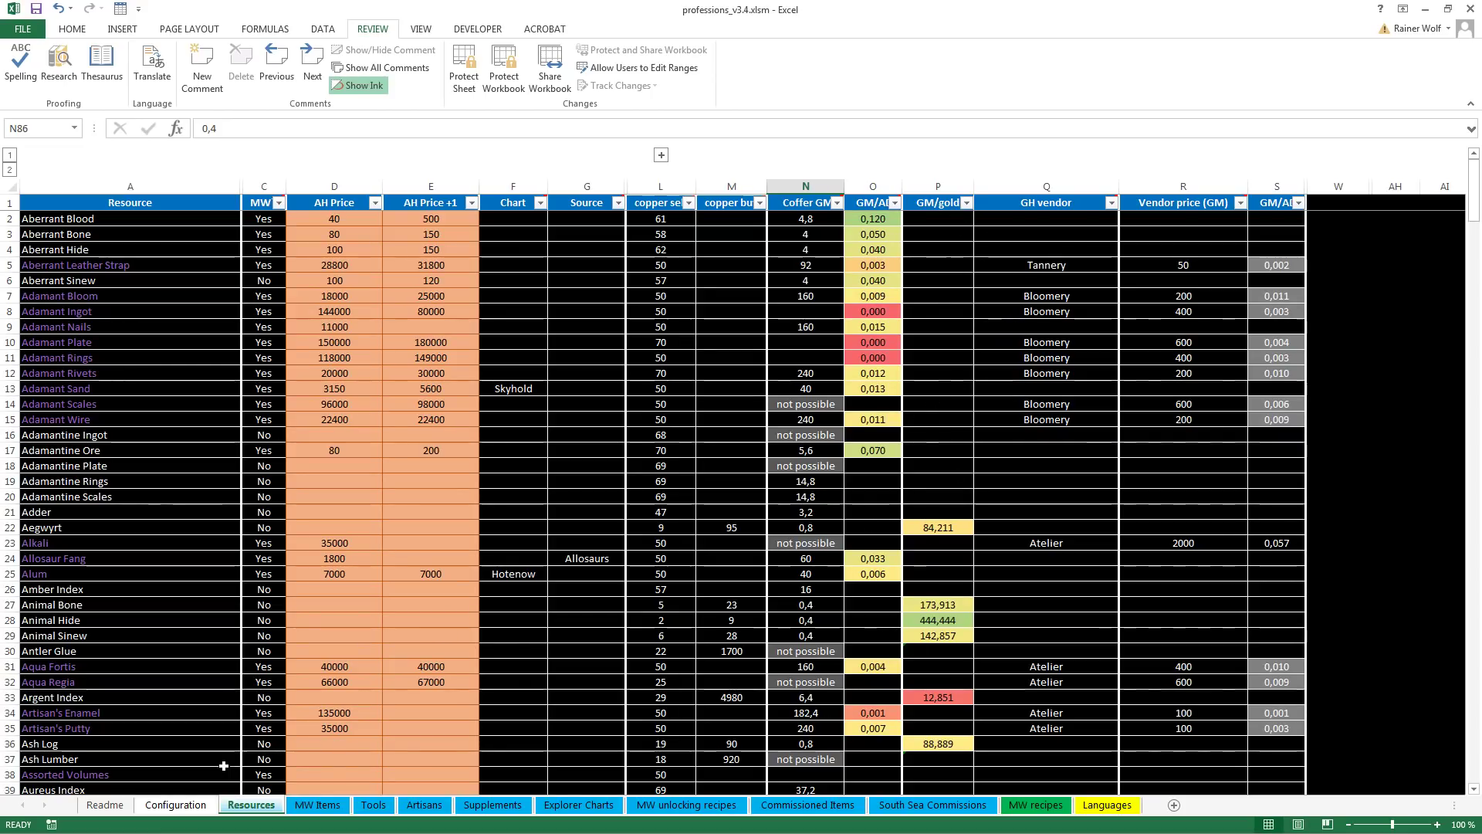
# Consult the Readme sheet's v3.4 change notes again and return to the Resources sheet
pyautogui.click(169, 810)
pyautogui.click(107, 805)
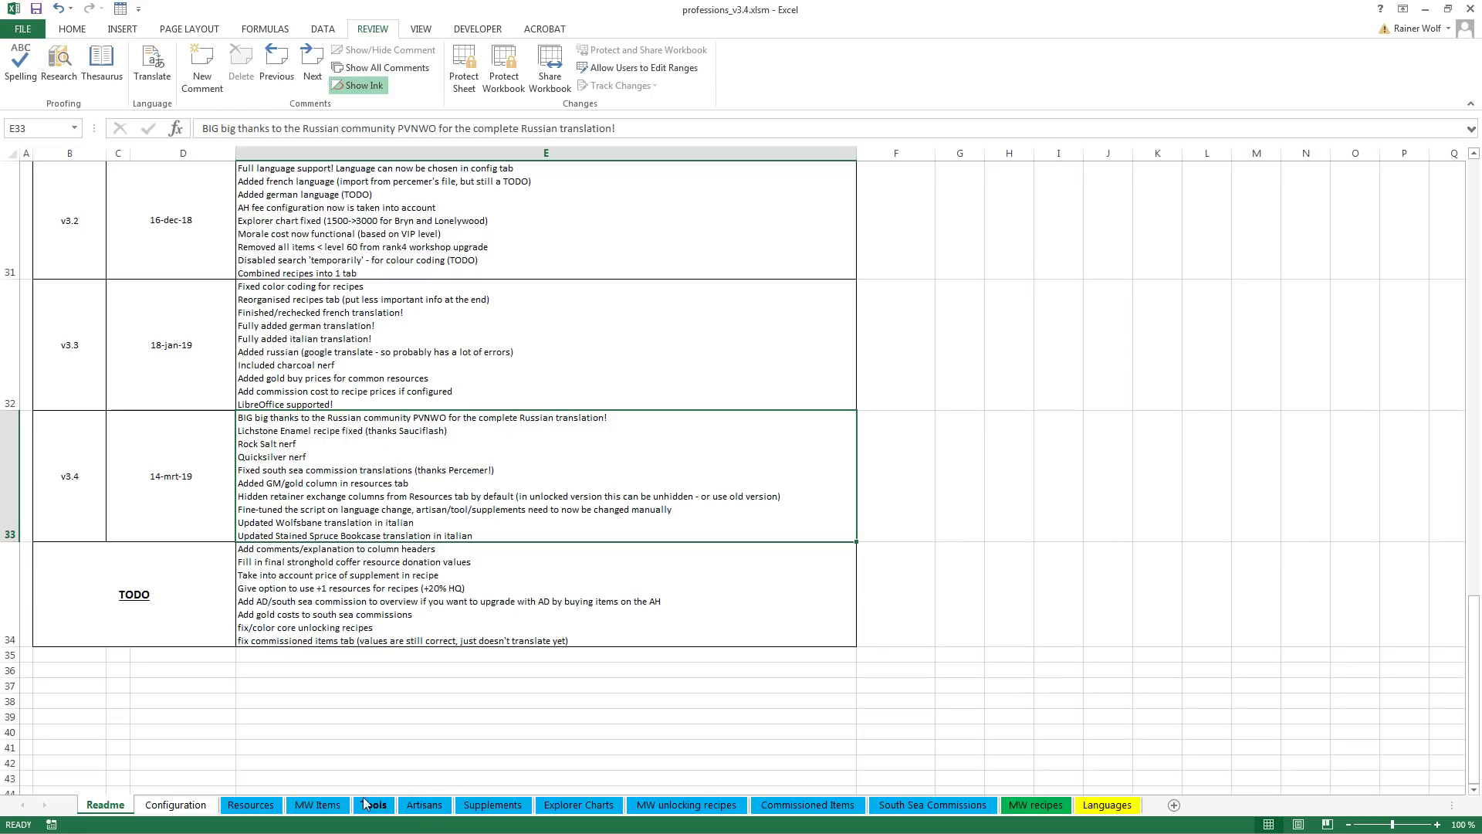
pyautogui.click(251, 805)
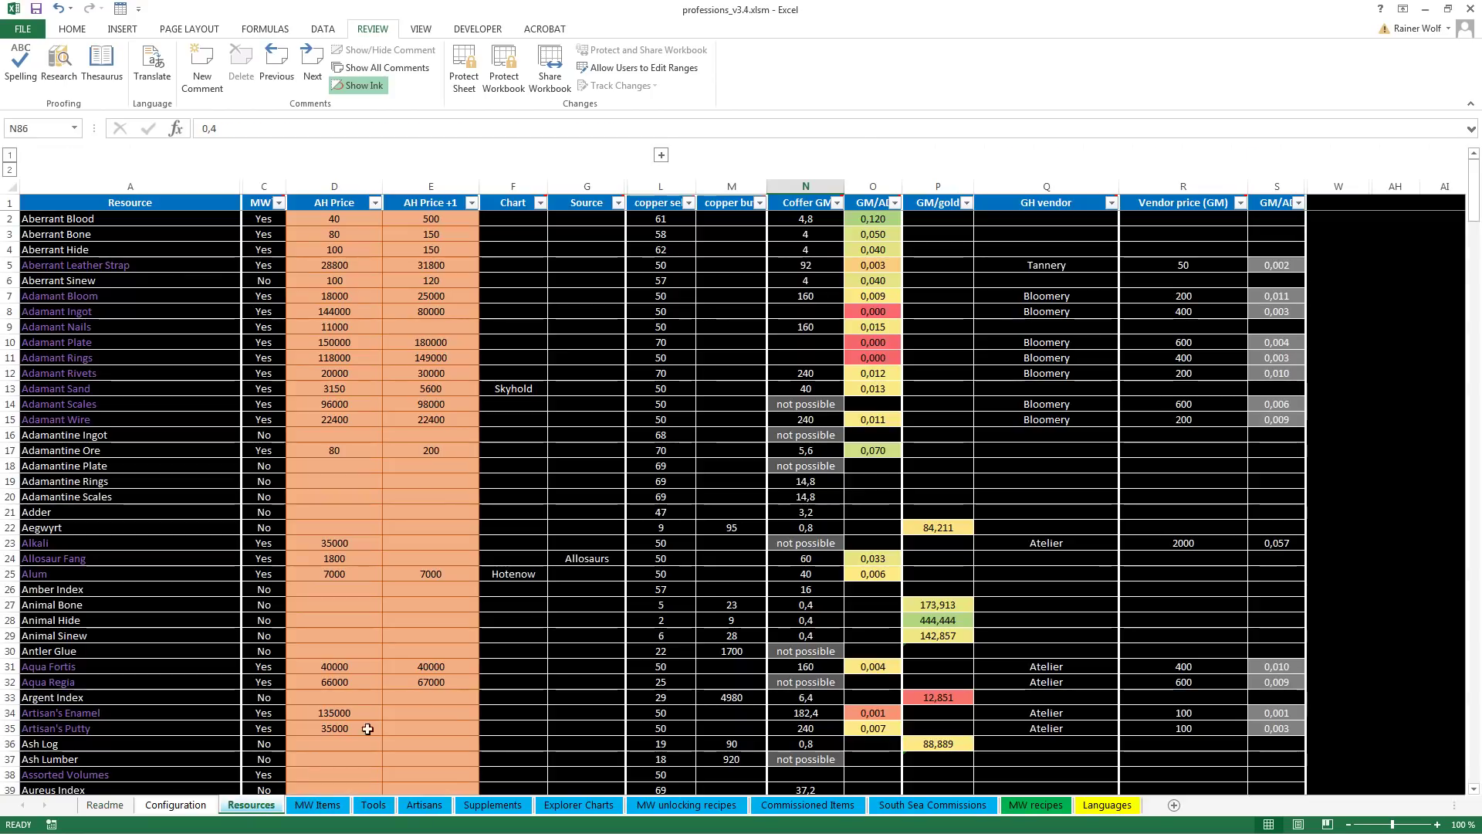
# Expand and collapse the hidden retainer exchange columns H to K on the Resources sheet to compare both views
pyautogui.click(660, 155)
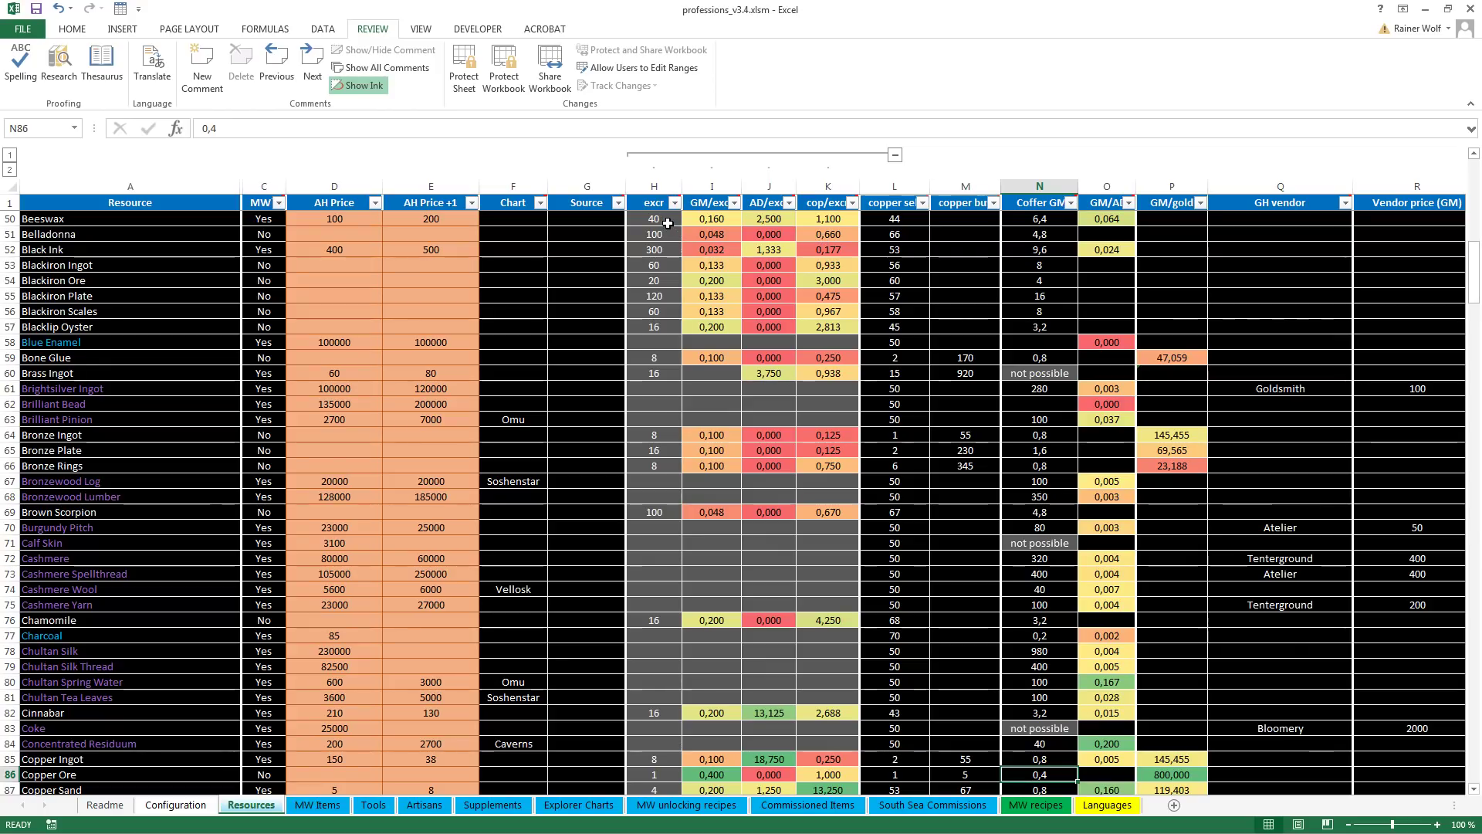
pyautogui.click(895, 155)
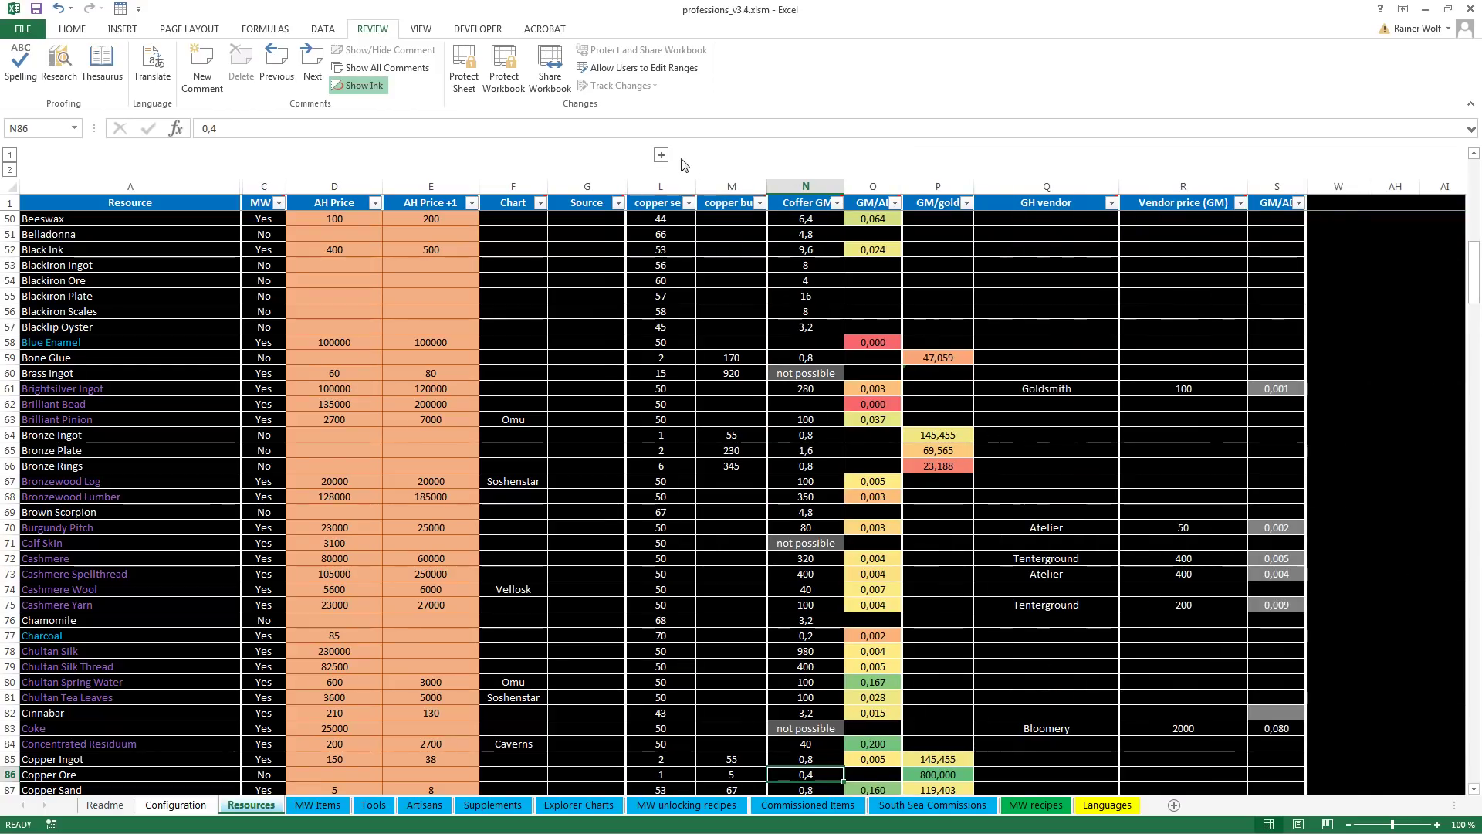
pyautogui.click(663, 156)
pyautogui.click(896, 155)
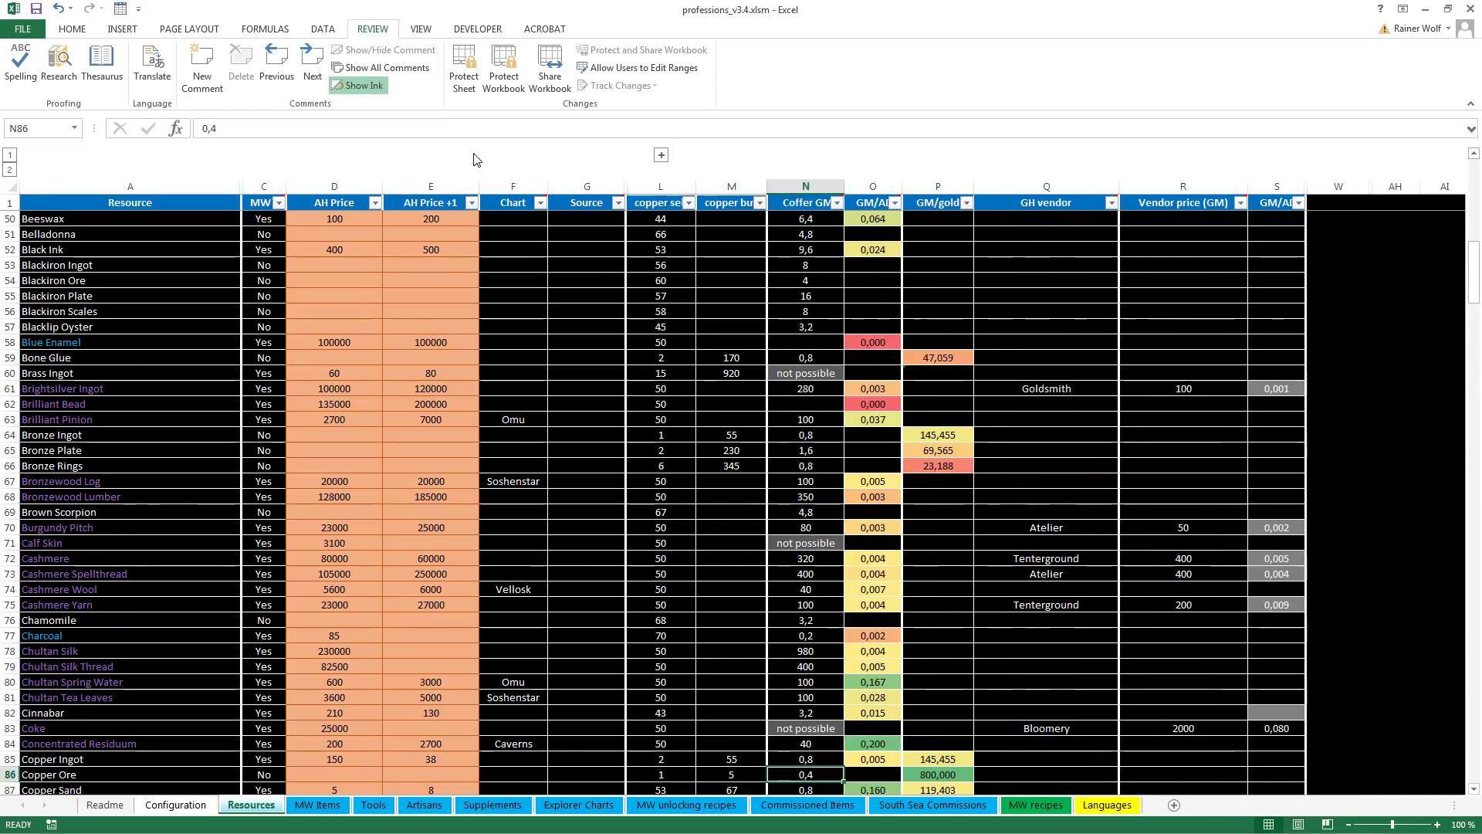
pyautogui.moveTo(663, 198)
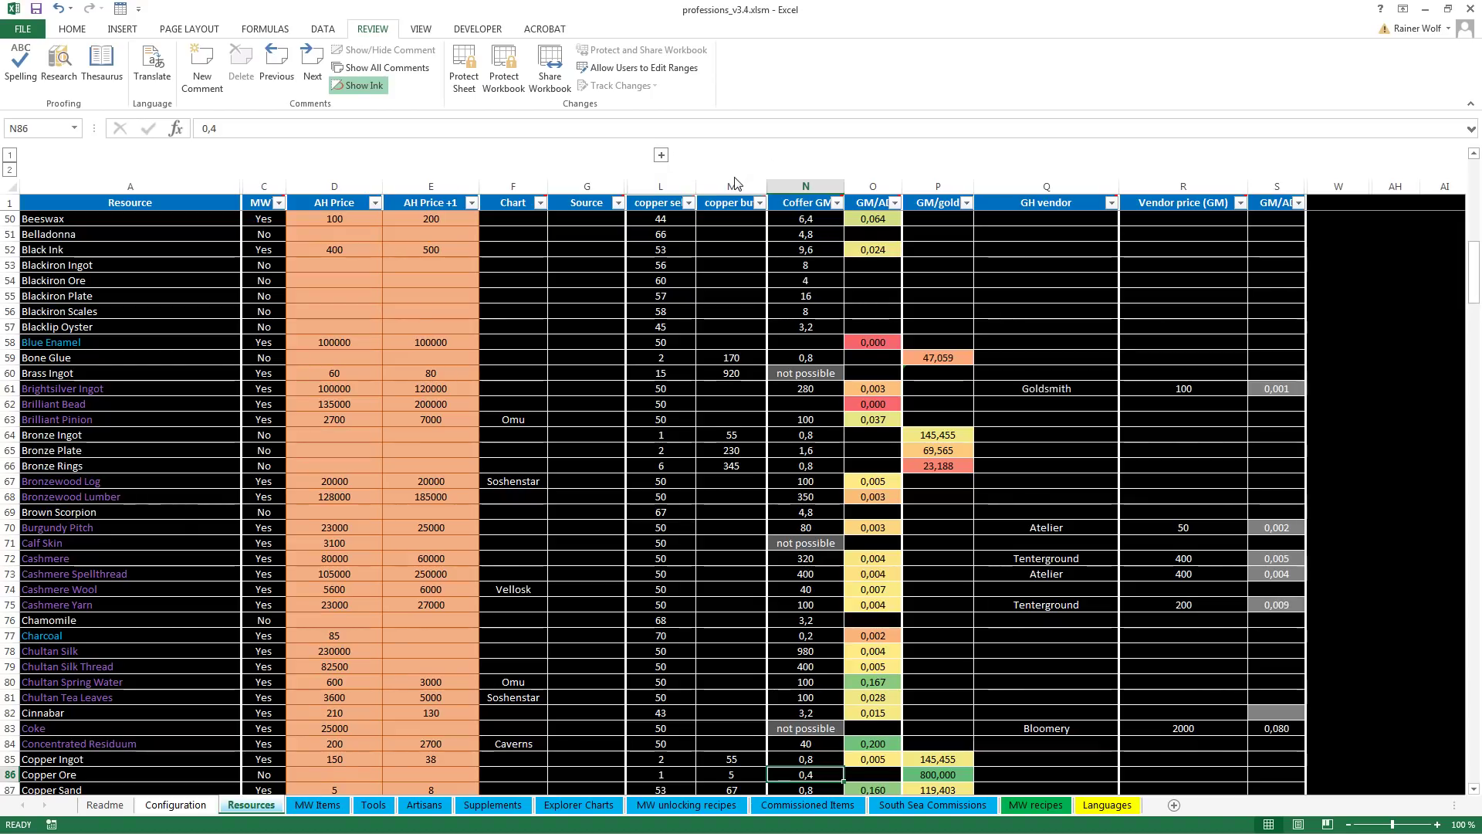
pyautogui.click(661, 156)
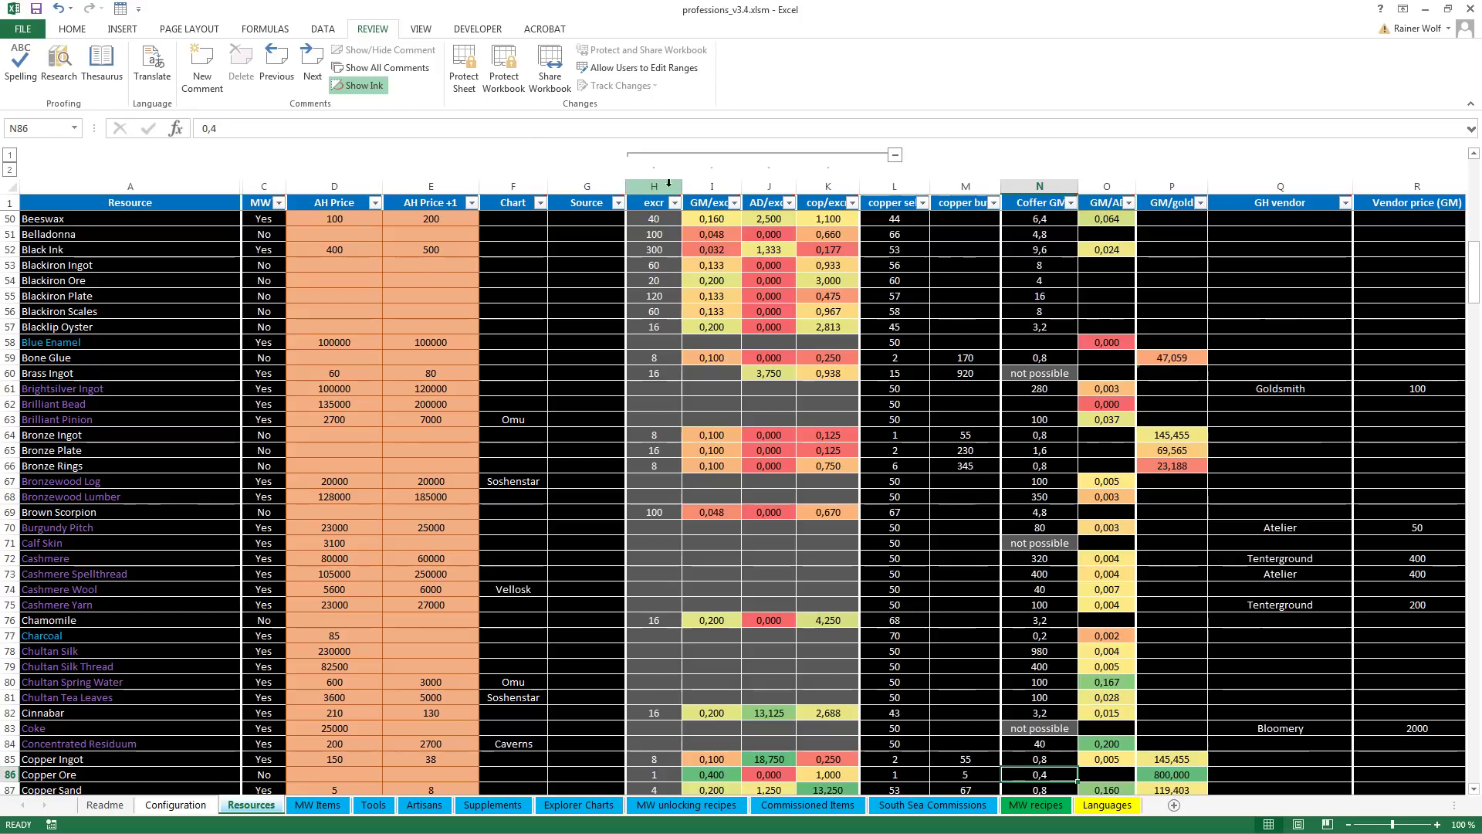
pyautogui.click(892, 157)
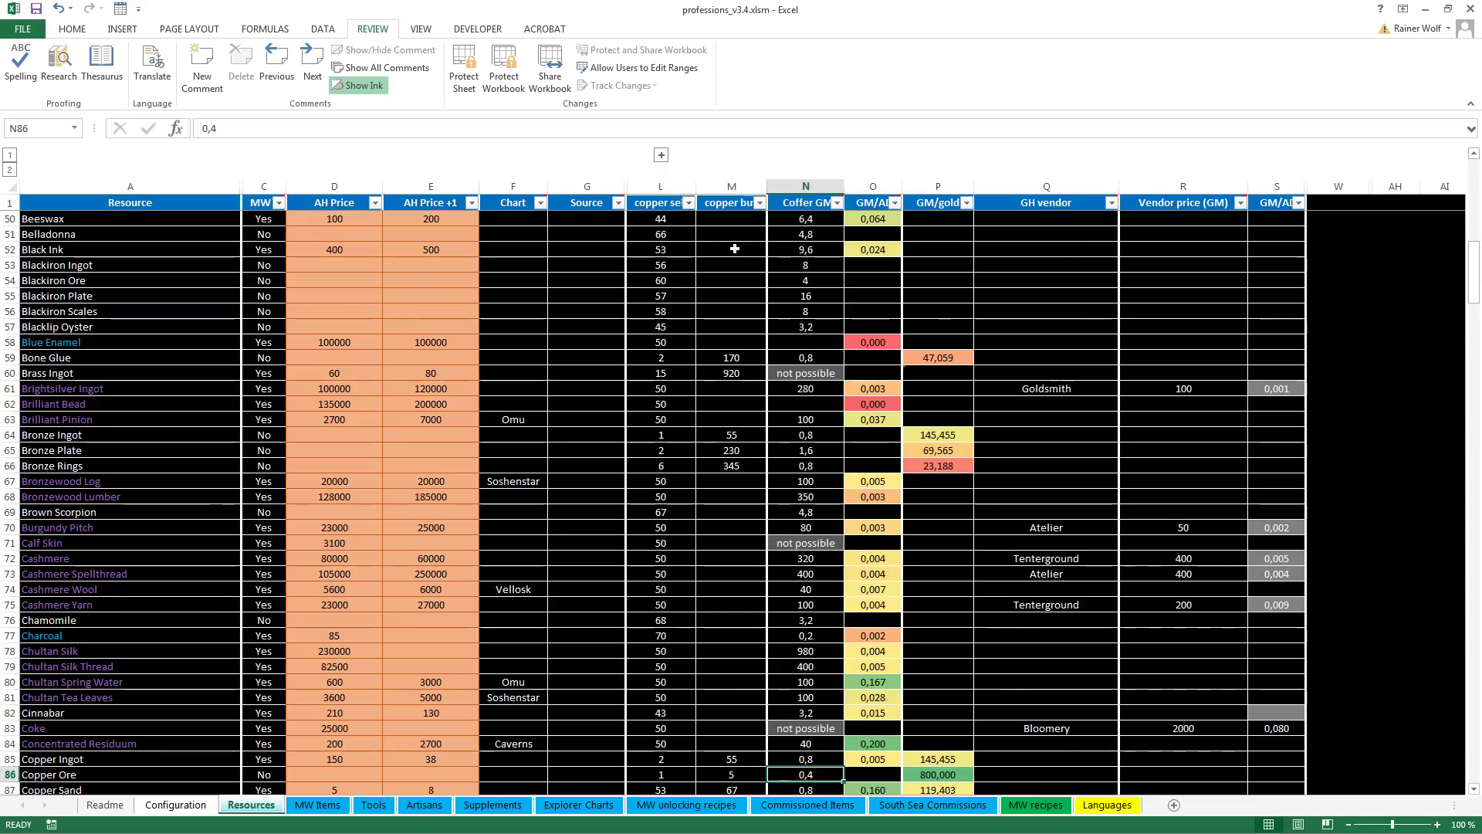
pyautogui.click(661, 155)
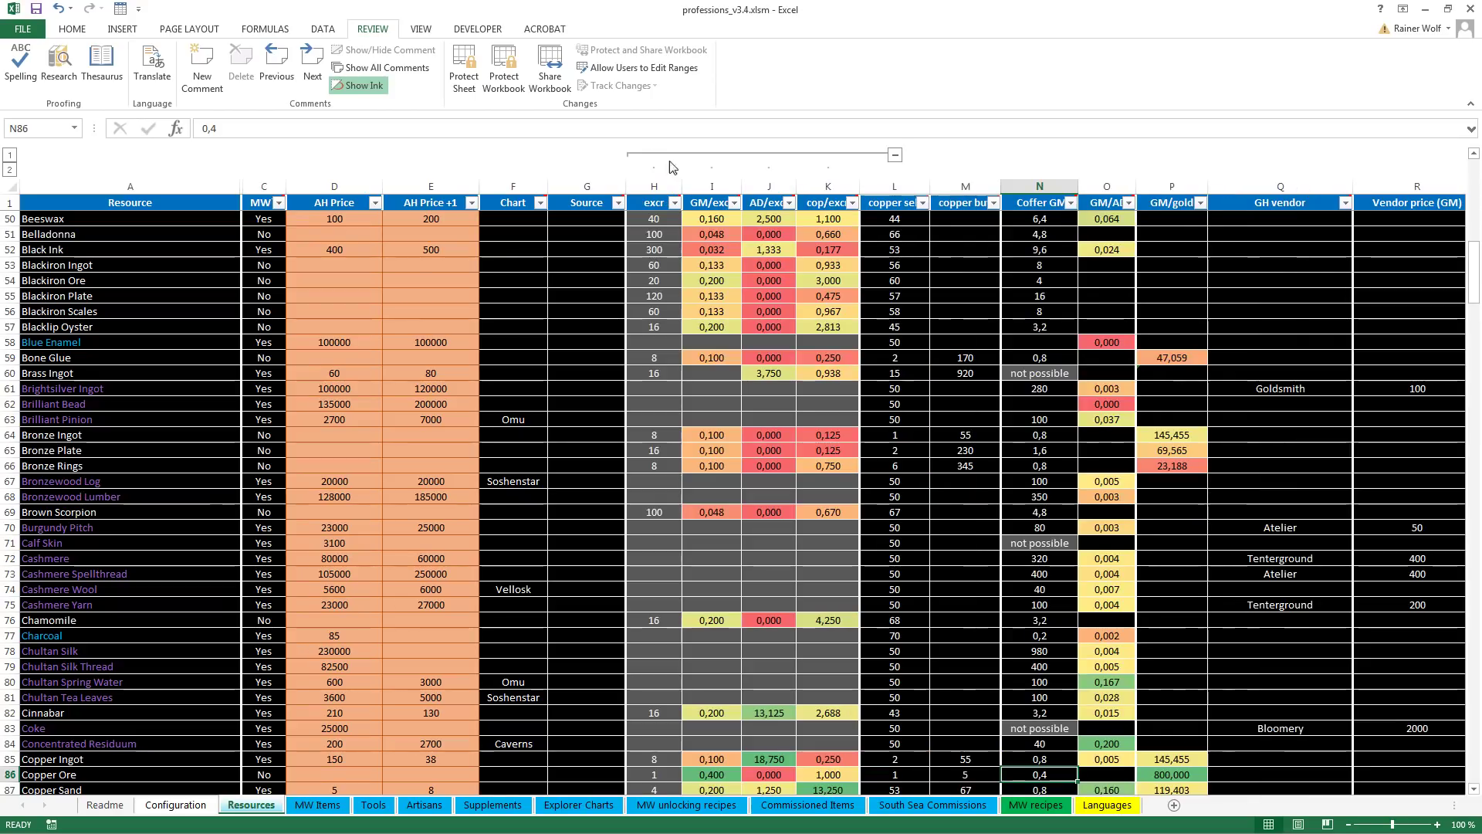
pyautogui.click(900, 157)
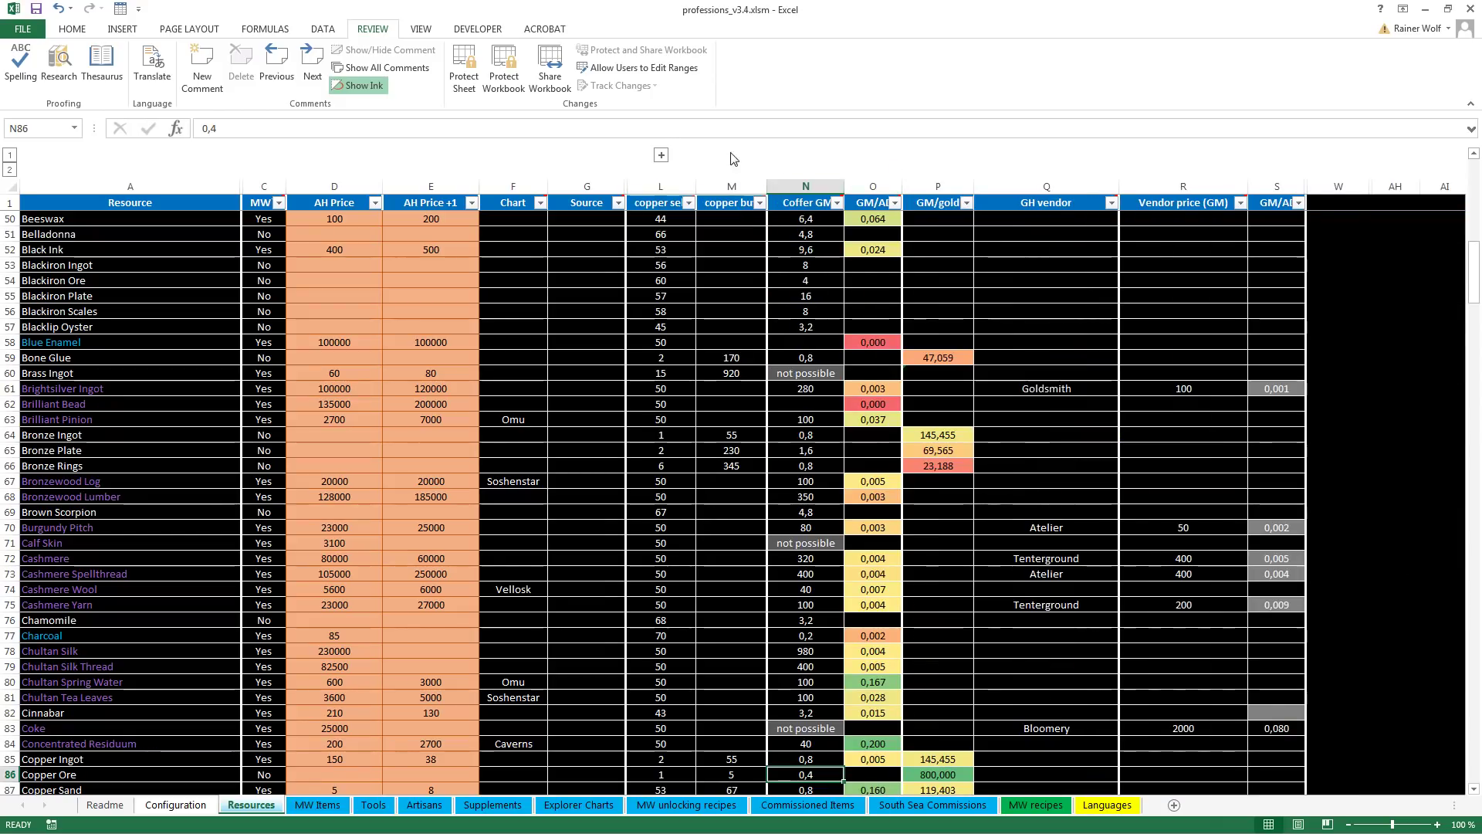
pyautogui.click(661, 155)
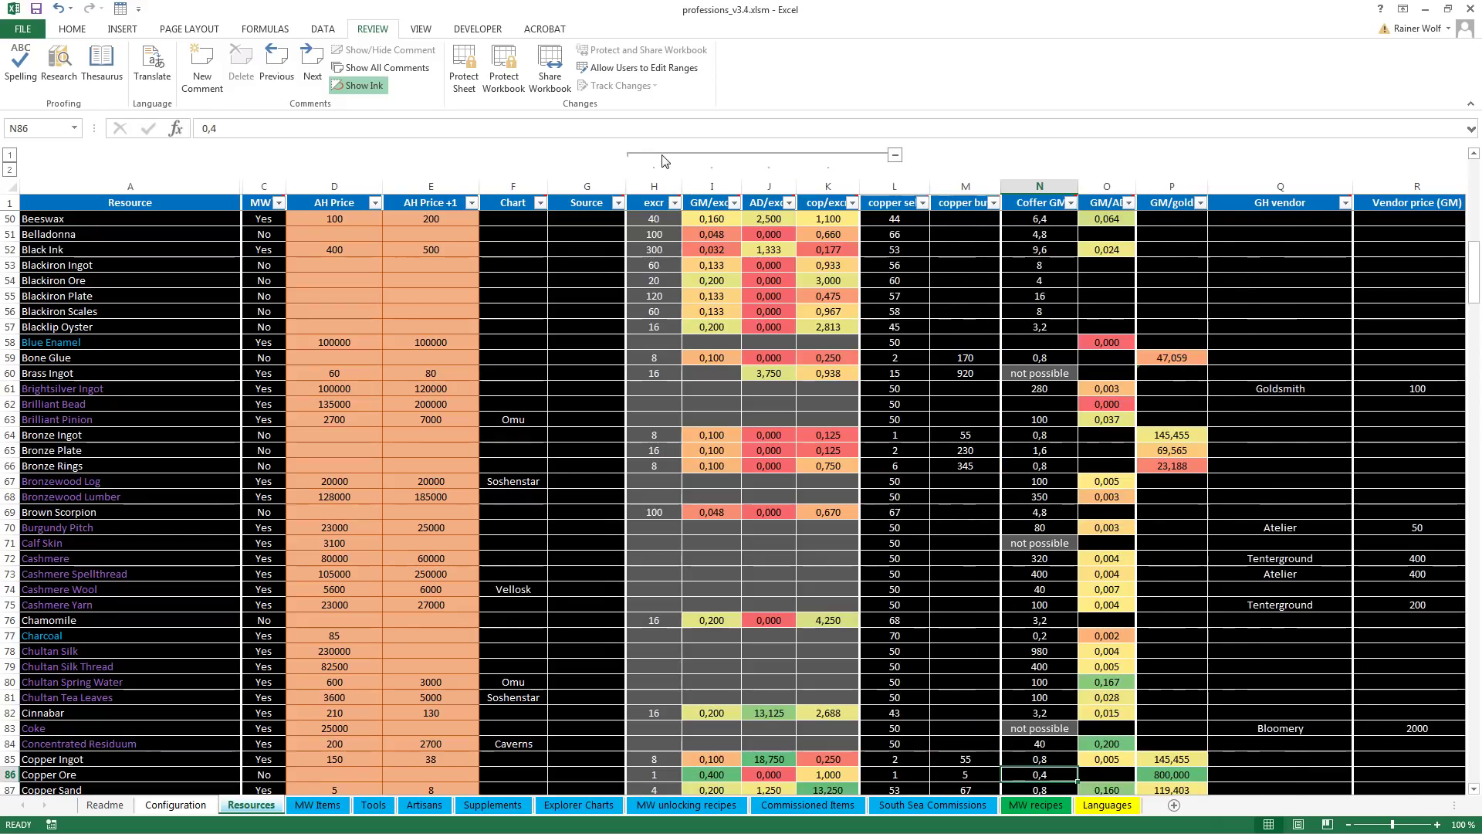
pyautogui.click(895, 155)
pyautogui.click(661, 155)
pyautogui.click(895, 155)
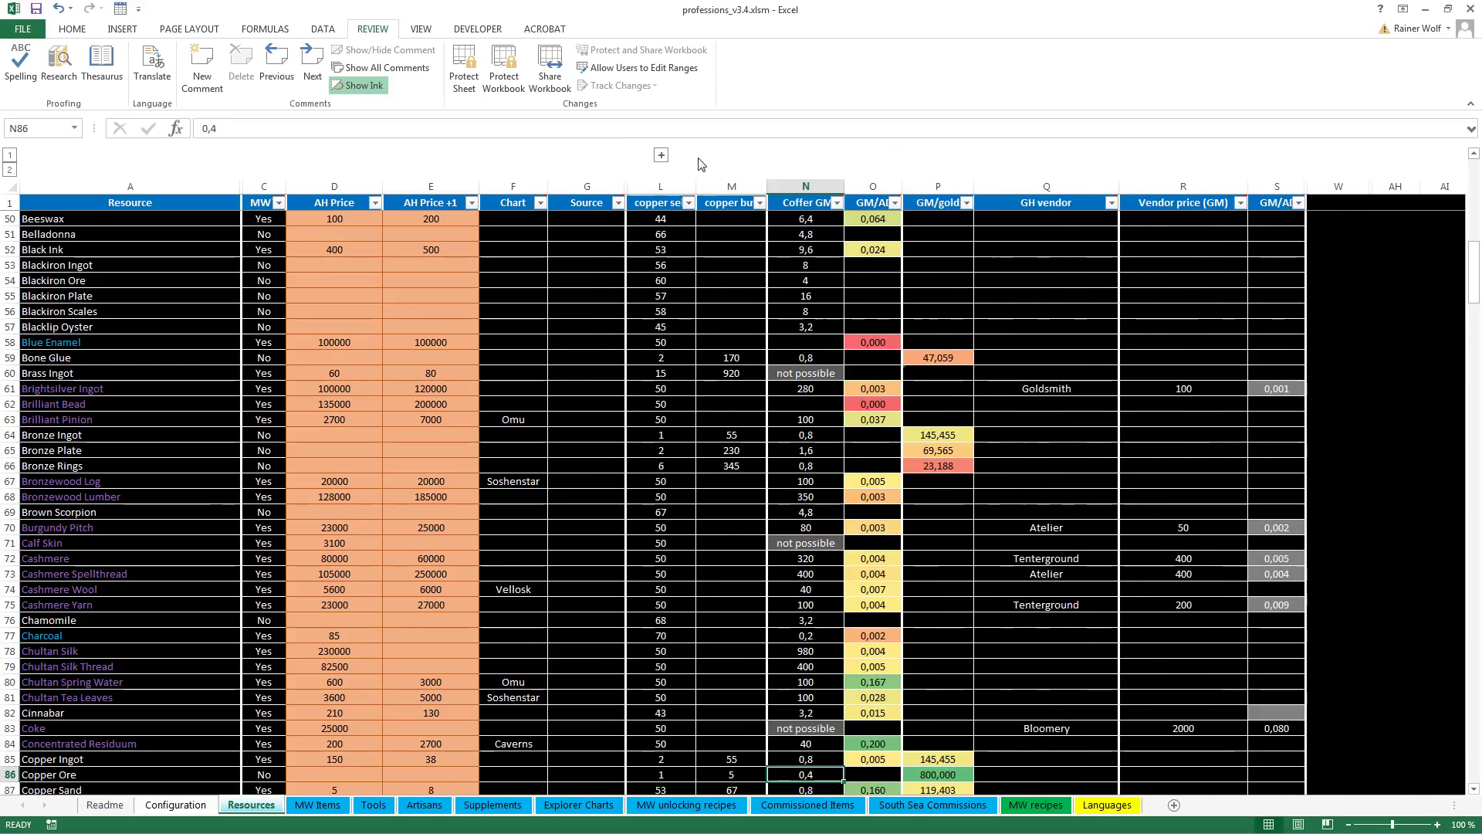
pyautogui.click(661, 155)
pyautogui.click(895, 155)
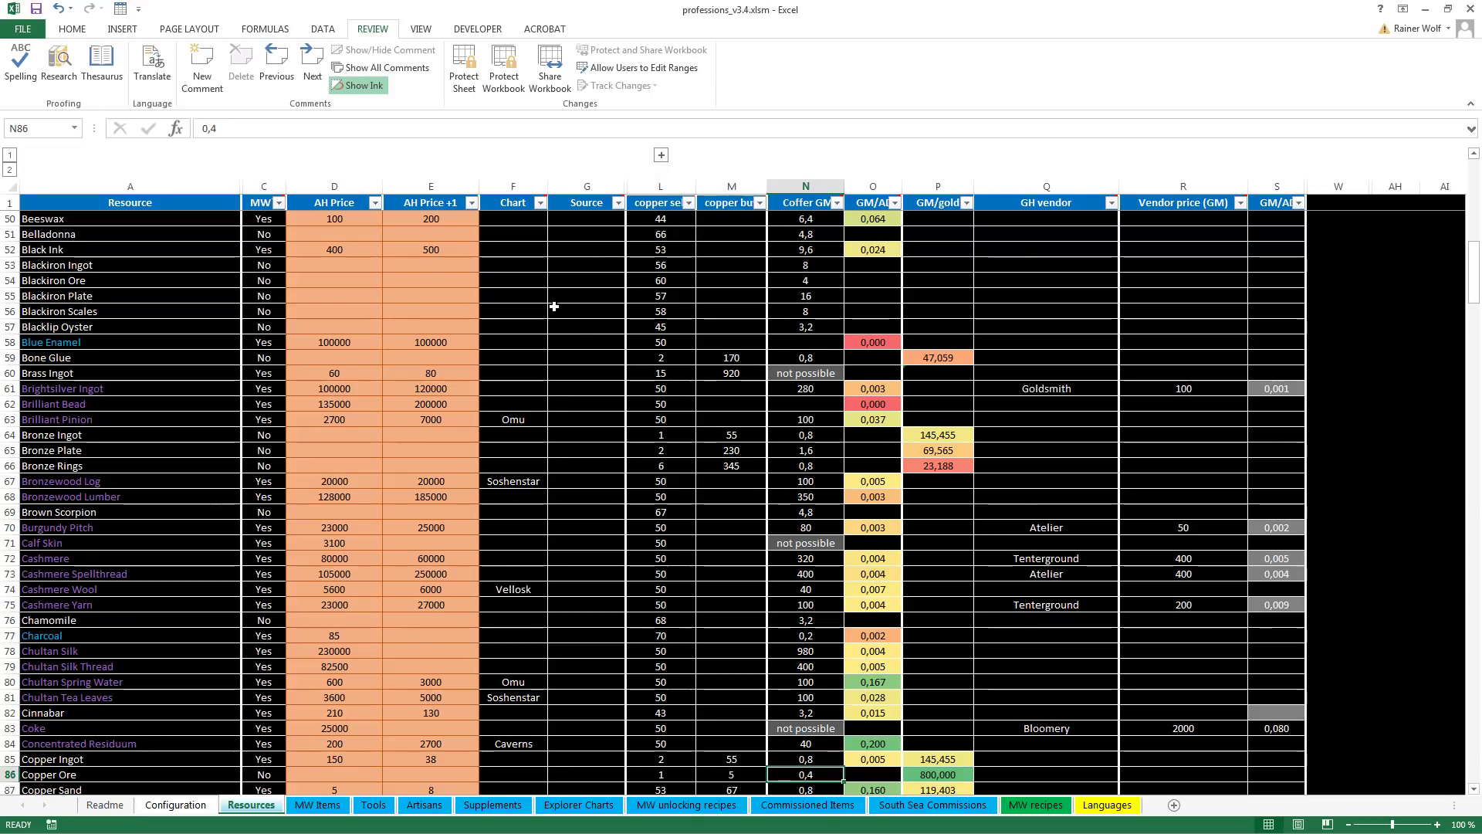
# Check the Readme sheet's v3.4 notes, and set the language on the Configuration sheet to Français
pyautogui.click(94, 816)
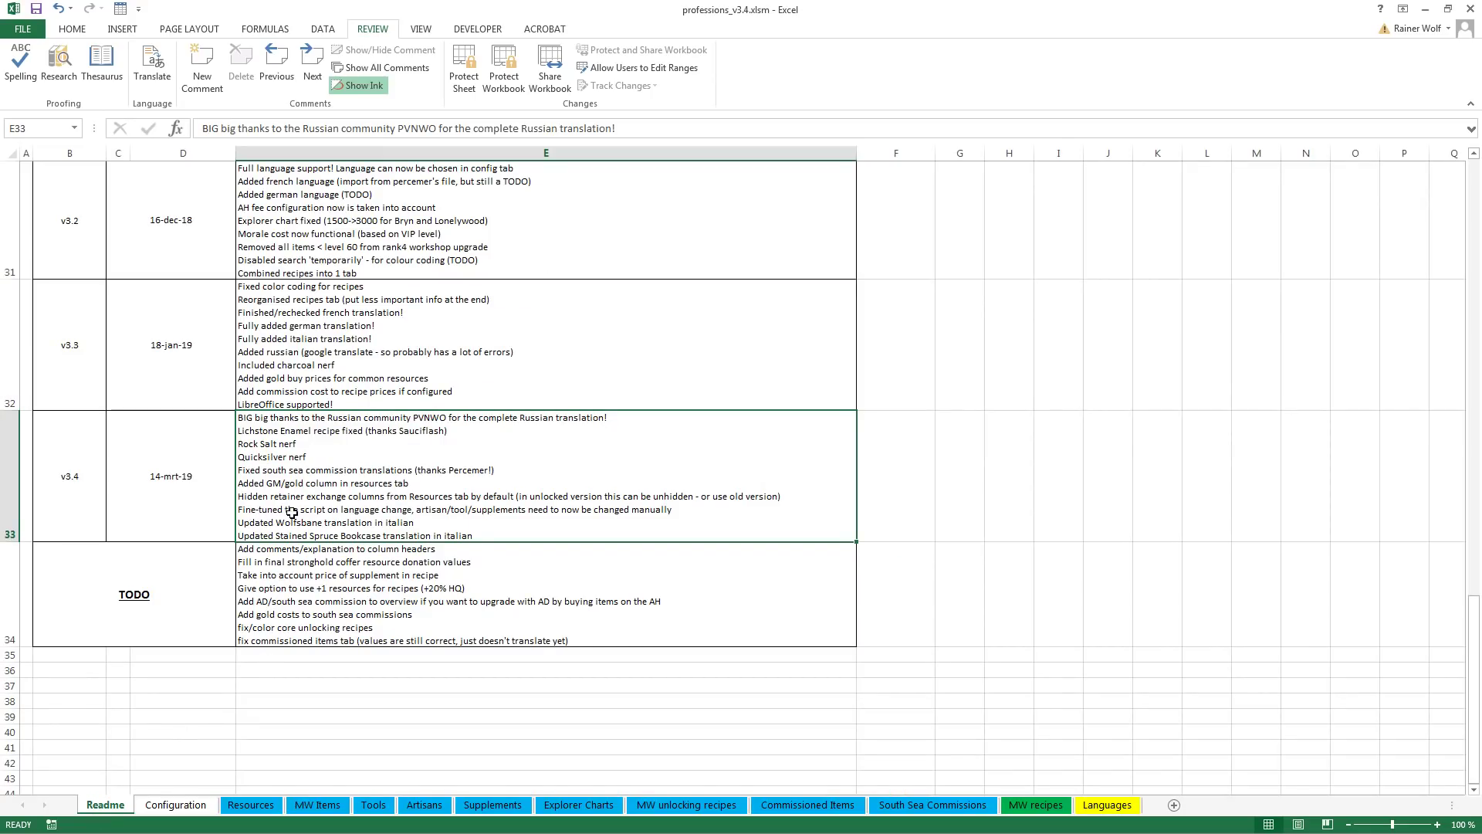
pyautogui.click(176, 805)
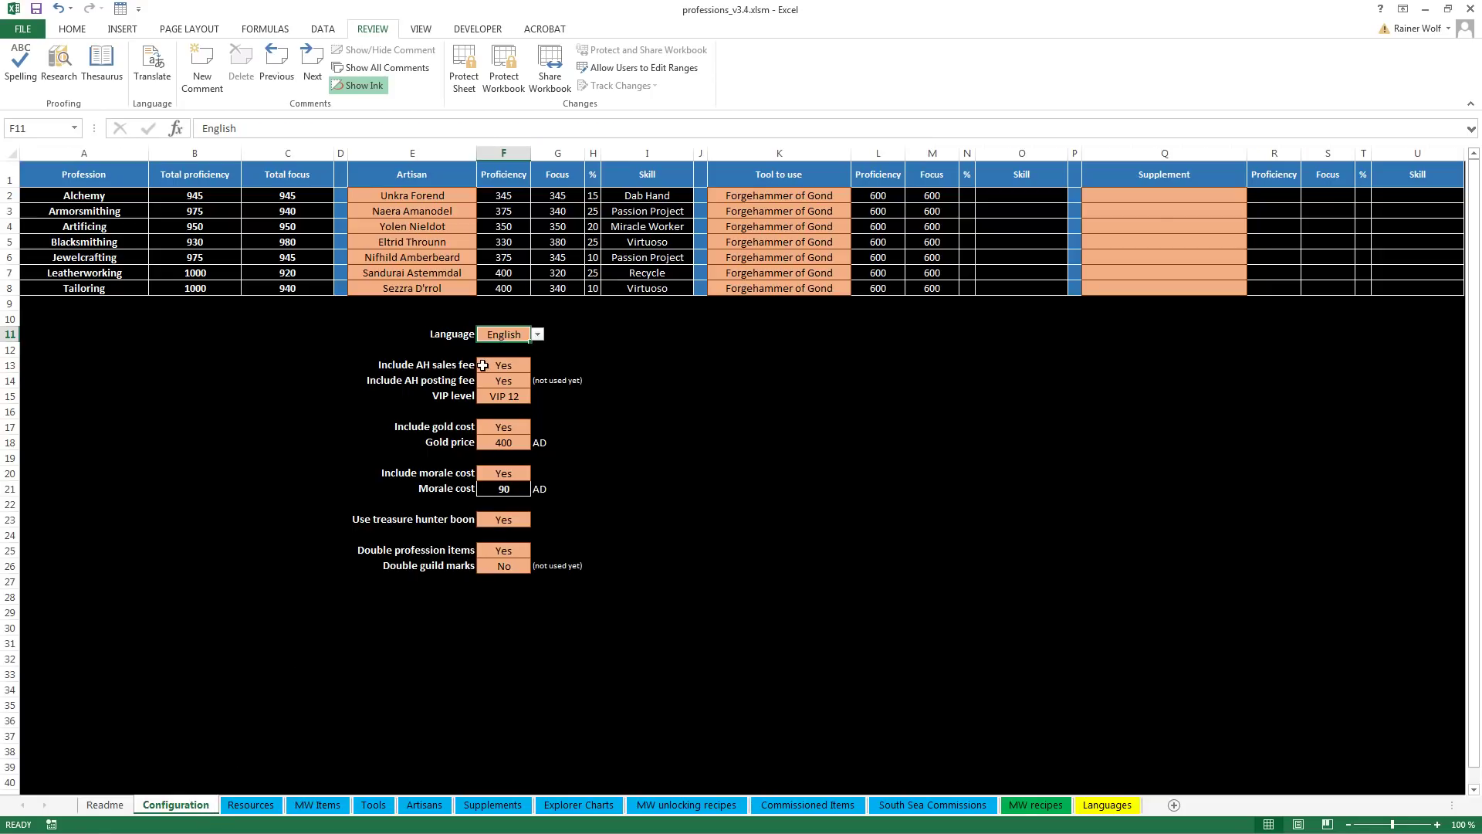
pyautogui.click(538, 333)
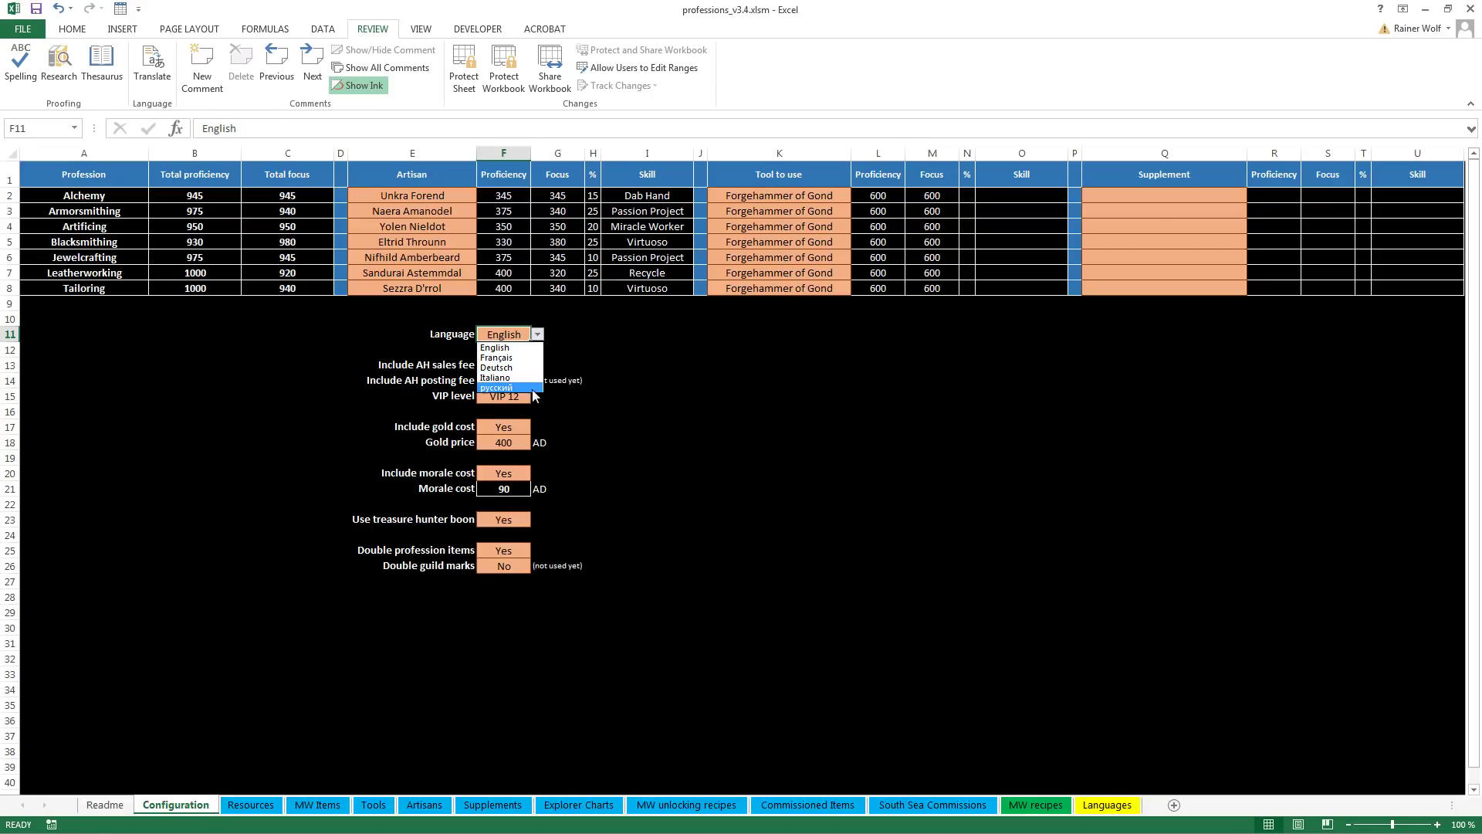
pyautogui.click(502, 358)
# Examine the totals, artisan values and tool values on the Configuration sheet for lookup errors caused by the untranslated tool names
pyautogui.moveTo(189, 196); pyautogui.dragTo(286, 287)
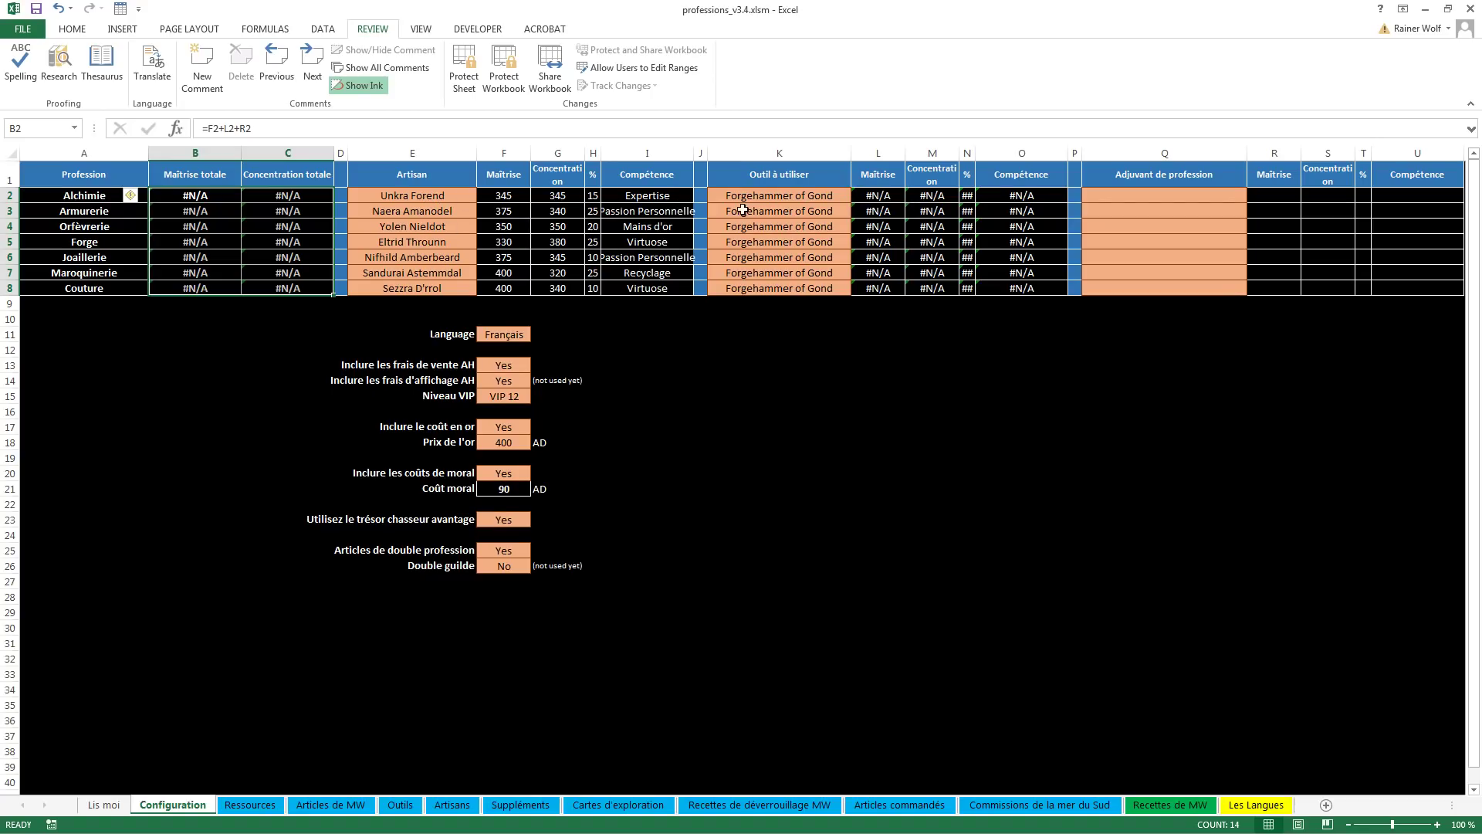
pyautogui.moveTo(754, 196); pyautogui.dragTo(934, 287)
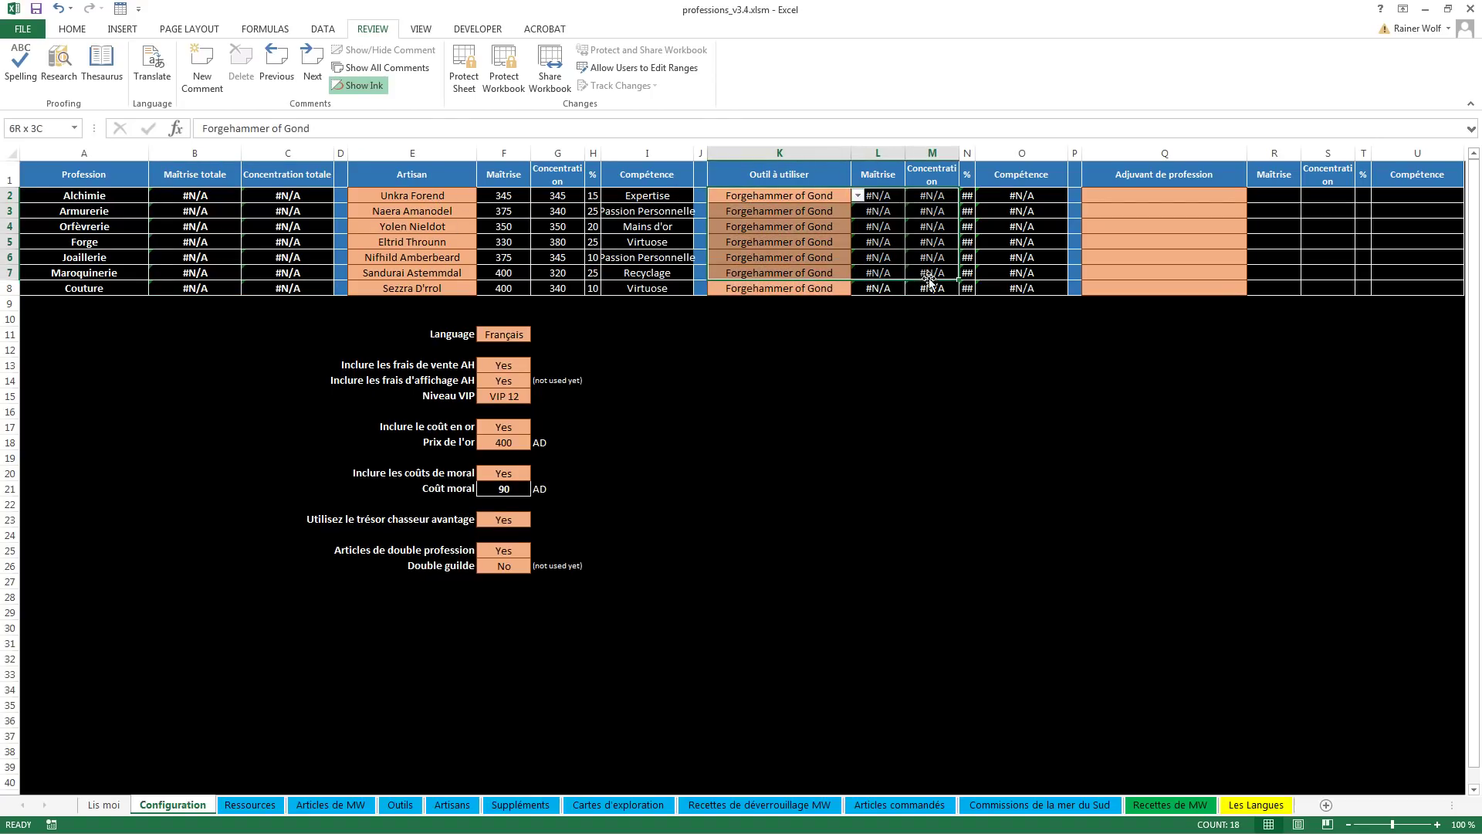
pyautogui.click(933, 198)
pyautogui.moveTo(504, 196); pyautogui.dragTo(682, 278)
pyautogui.moveTo(876, 196); pyautogui.dragTo(981, 274)
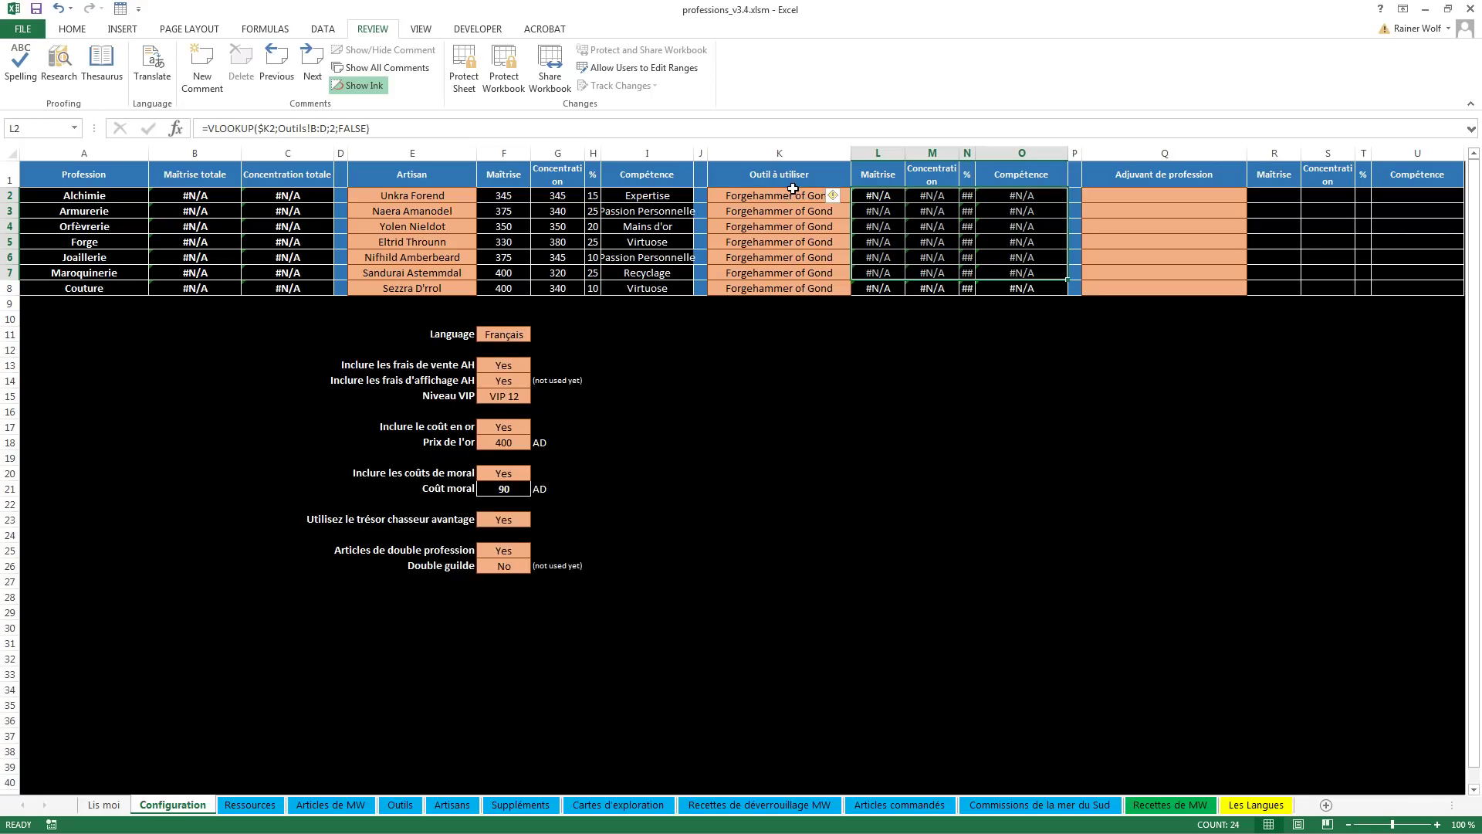
pyautogui.moveTo(797, 197); pyautogui.dragTo(795, 291)
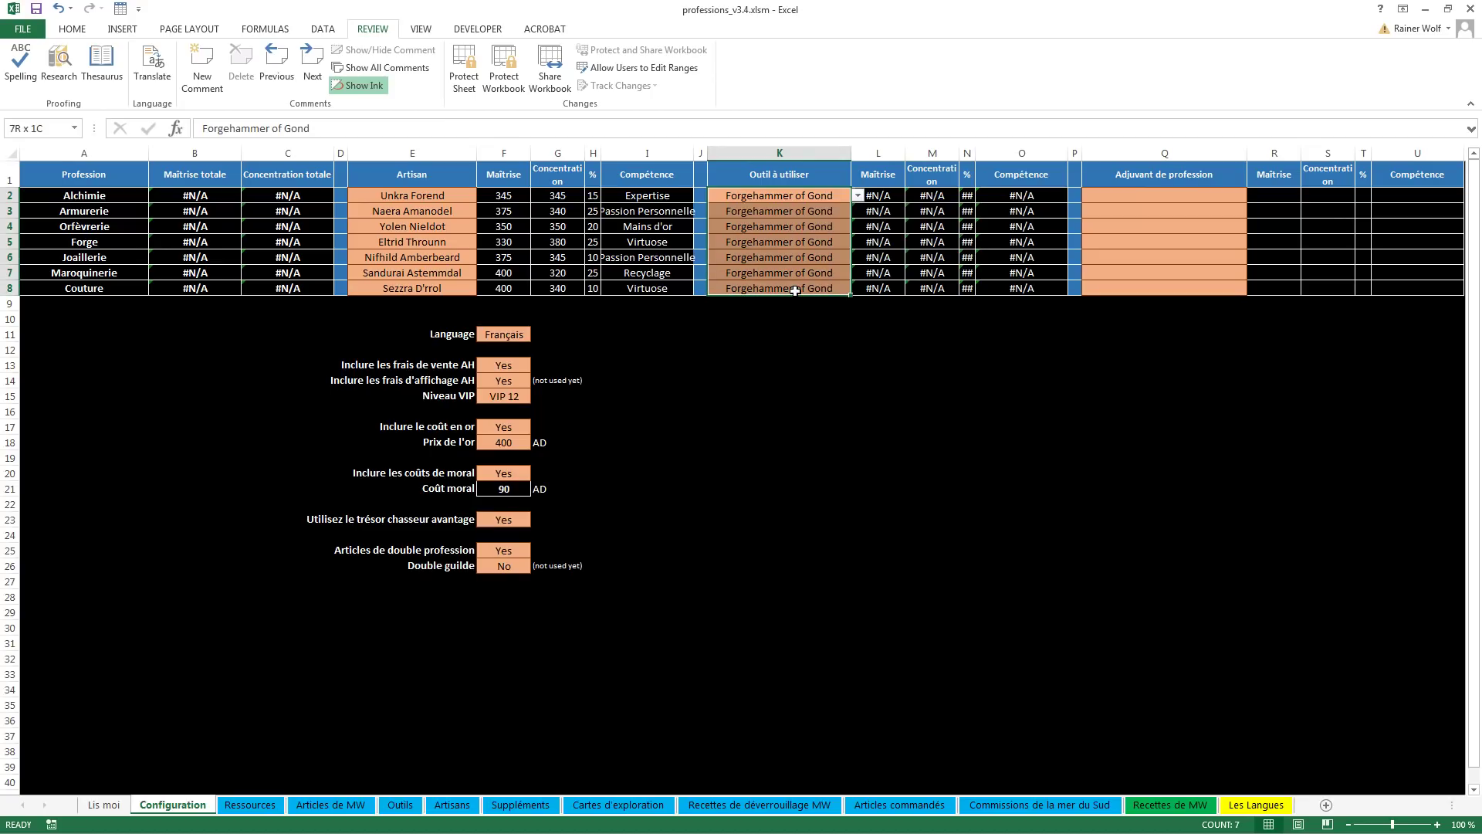
pyautogui.moveTo(795, 290); pyautogui.dragTo(795, 290)
pyautogui.moveTo(778, 196); pyautogui.dragTo(776, 289)
pyautogui.click(495, 336)
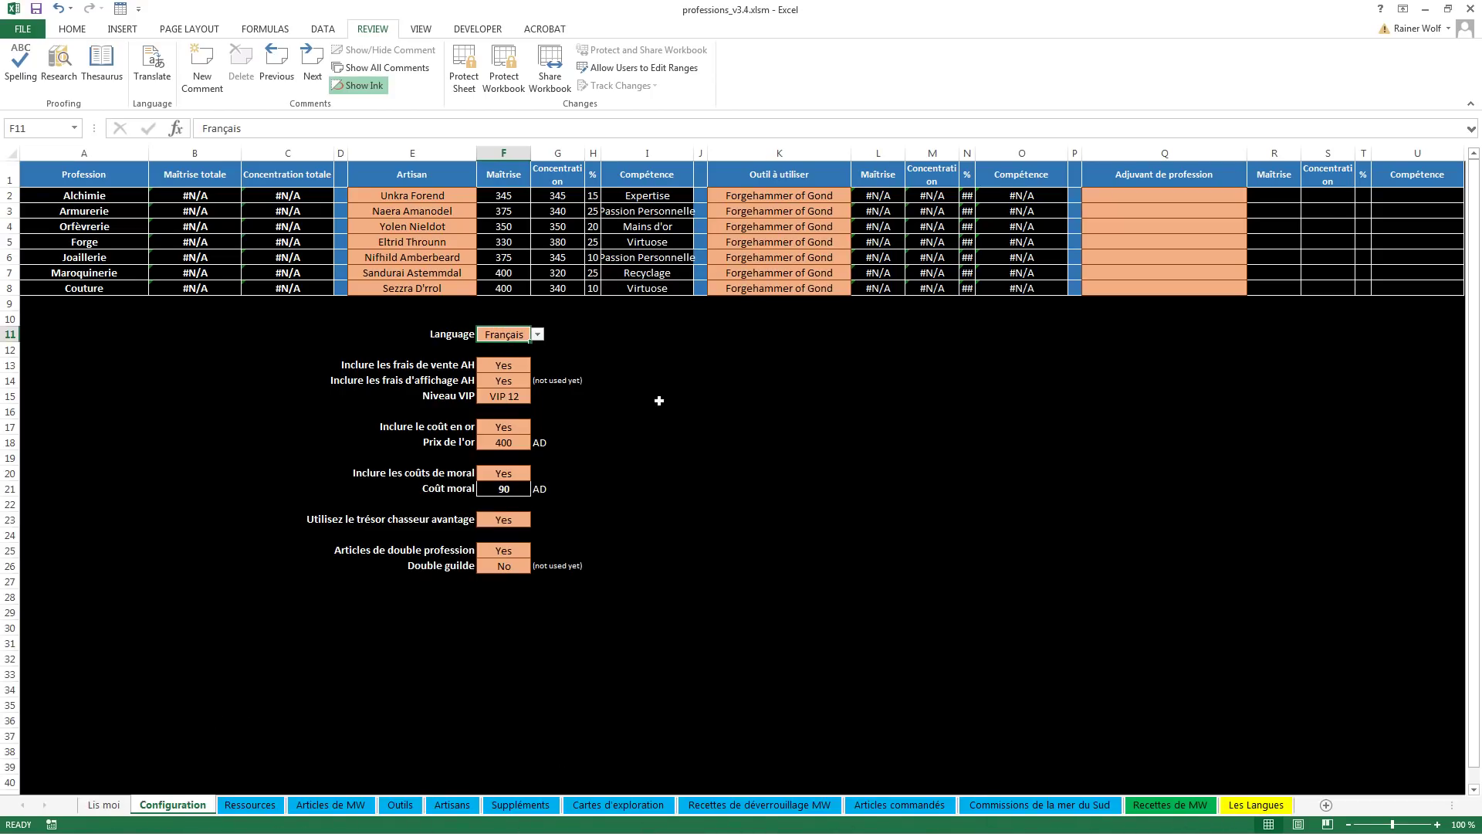
# Set the tool to Marteau de Gond for all seven professions, from Alchimie to Couture
pyautogui.click(792, 195)
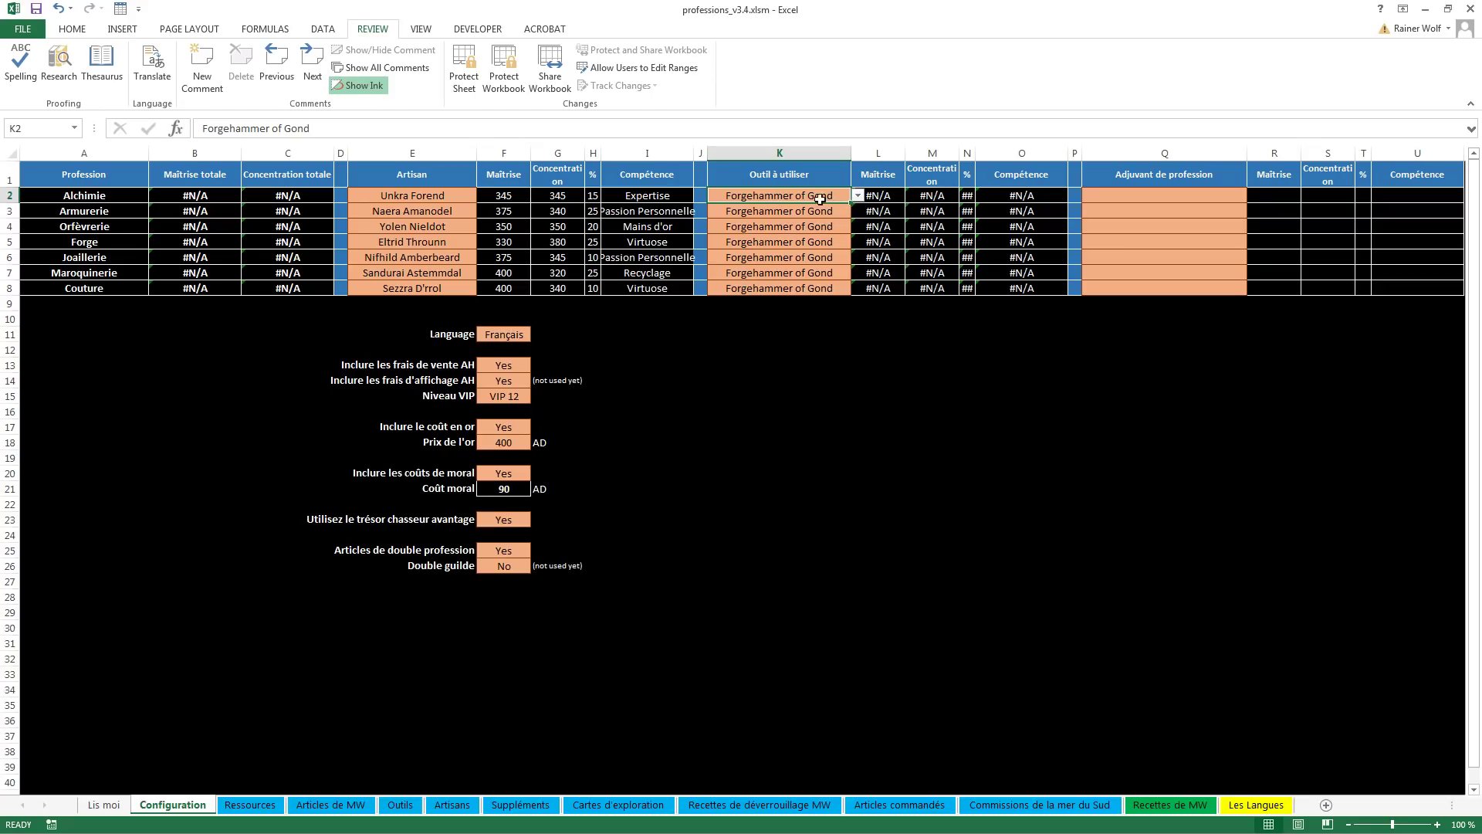
pyautogui.click(857, 199)
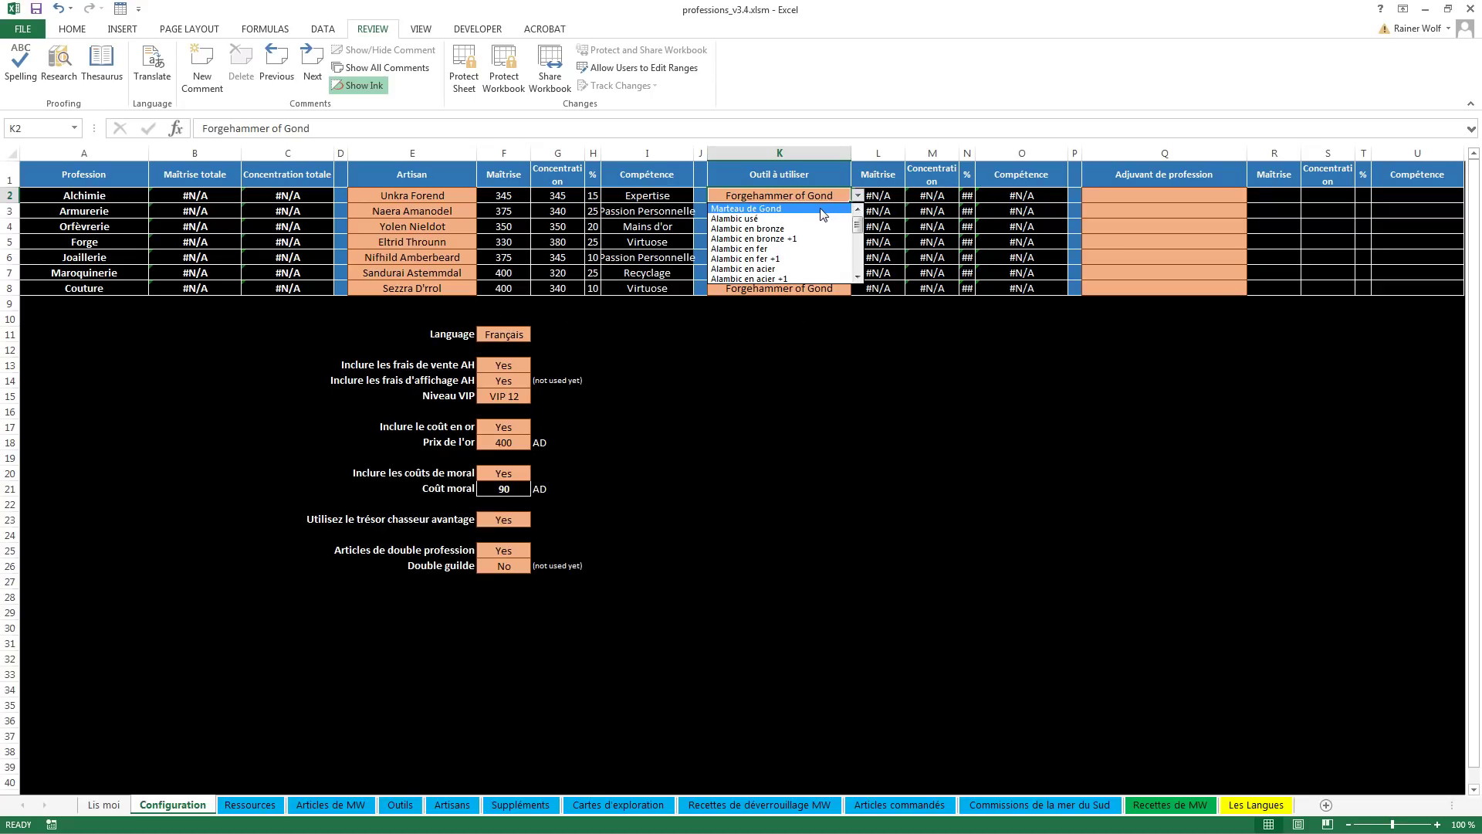
pyautogui.click(822, 206)
pyautogui.click(838, 211)
pyautogui.click(857, 211)
pyautogui.click(822, 223)
pyautogui.click(838, 227)
pyautogui.click(857, 226)
pyautogui.click(826, 244)
pyautogui.click(825, 242)
pyautogui.click(857, 242)
pyautogui.click(822, 255)
pyautogui.click(837, 258)
pyautogui.click(857, 257)
pyautogui.click(822, 270)
pyautogui.click(838, 274)
pyautogui.click(857, 273)
pyautogui.click(822, 286)
pyautogui.click(825, 288)
pyautogui.click(857, 288)
pyautogui.click(818, 301)
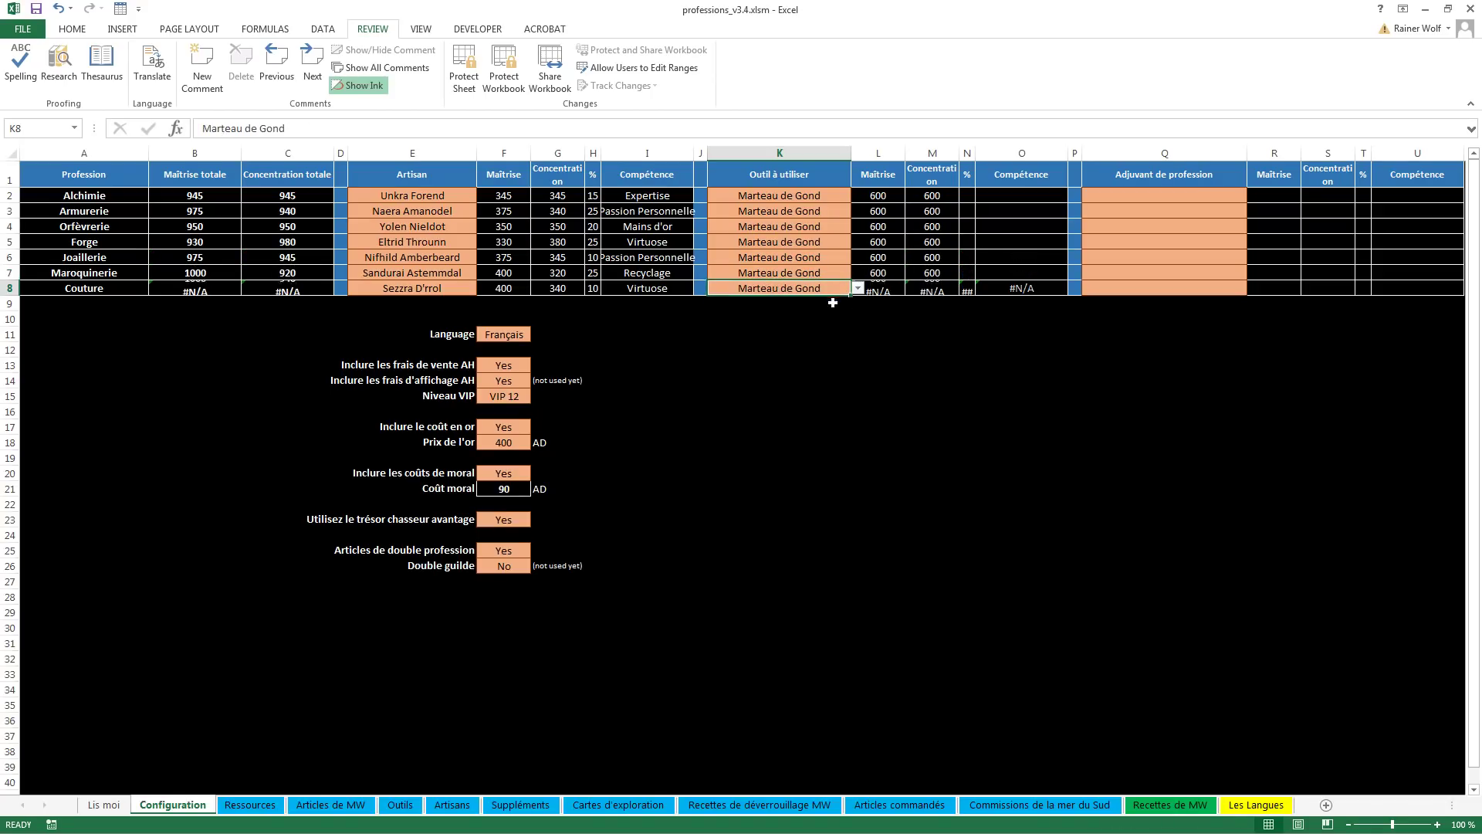
# Set the language to русский and view the Russian artisan choices for Alchemy without picking one
pyautogui.click(509, 346)
pyautogui.click(508, 335)
pyautogui.click(538, 334)
pyautogui.click(509, 383)
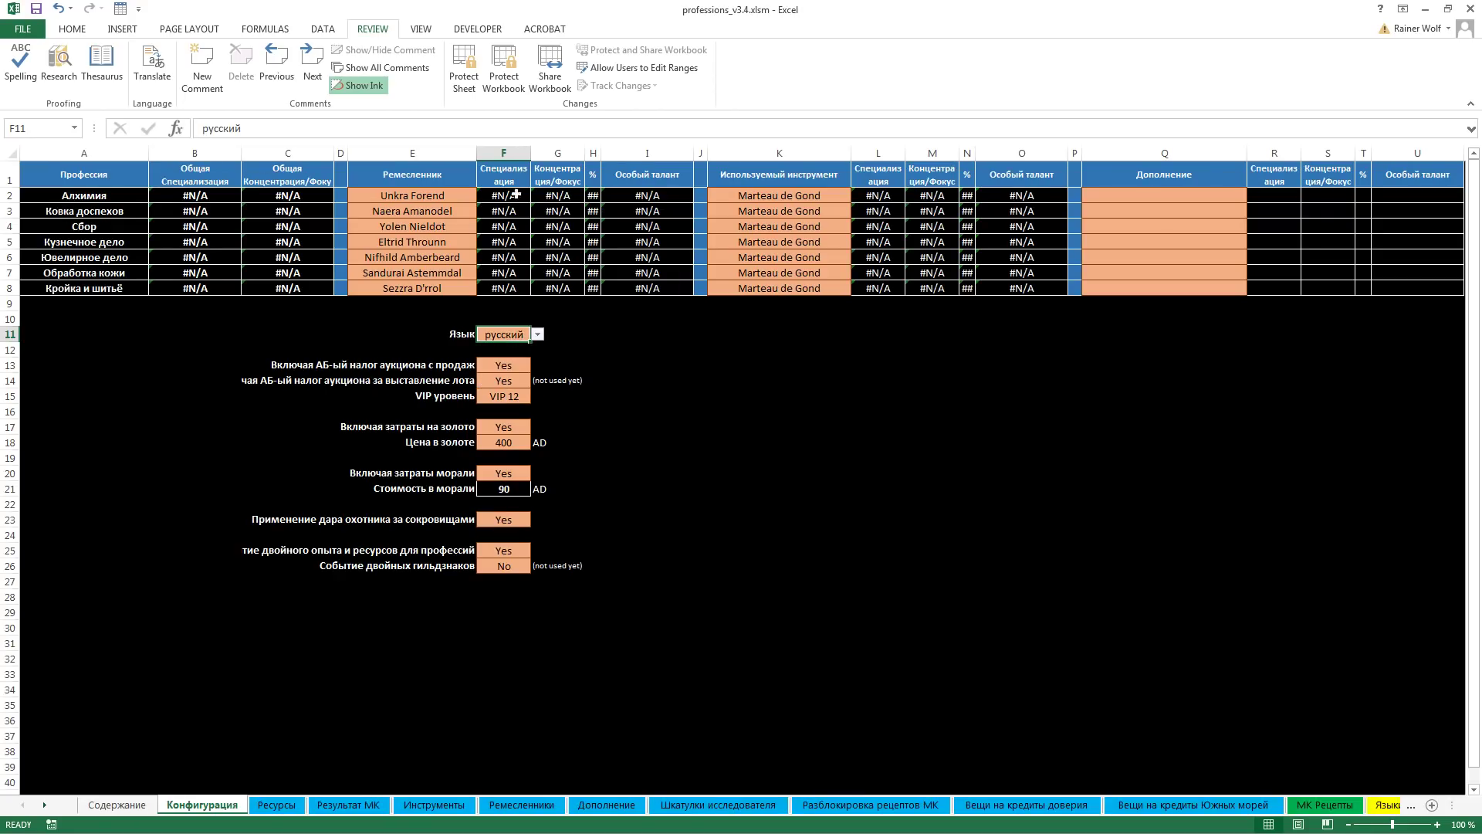
pyautogui.click(411, 203)
pyautogui.click(483, 195)
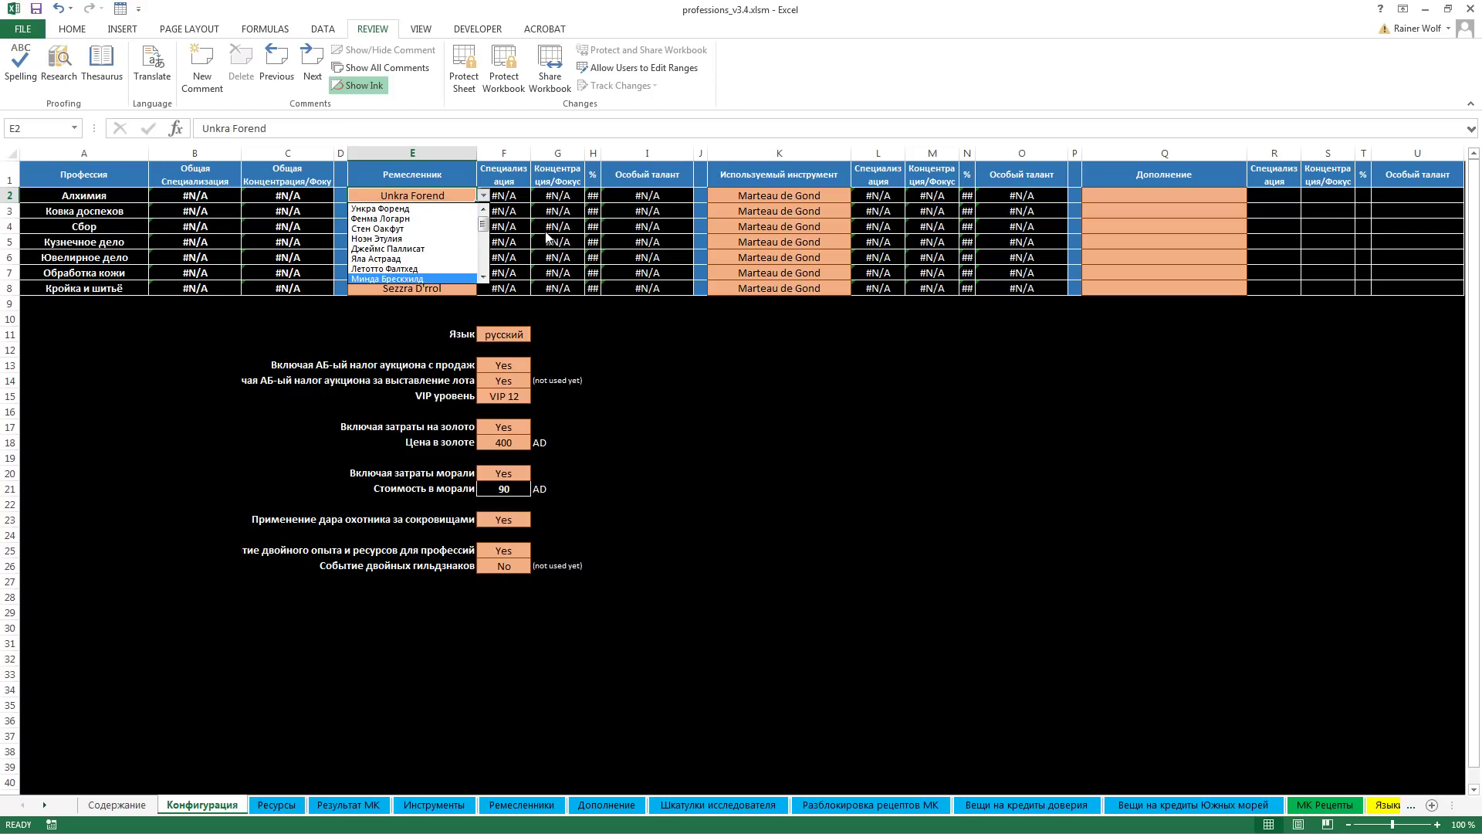
pyautogui.press('Escape')
# Set the Configuration language back to Français
pyautogui.click(505, 332)
pyautogui.click(541, 334)
pyautogui.click(503, 360)
pyautogui.click(731, 244)
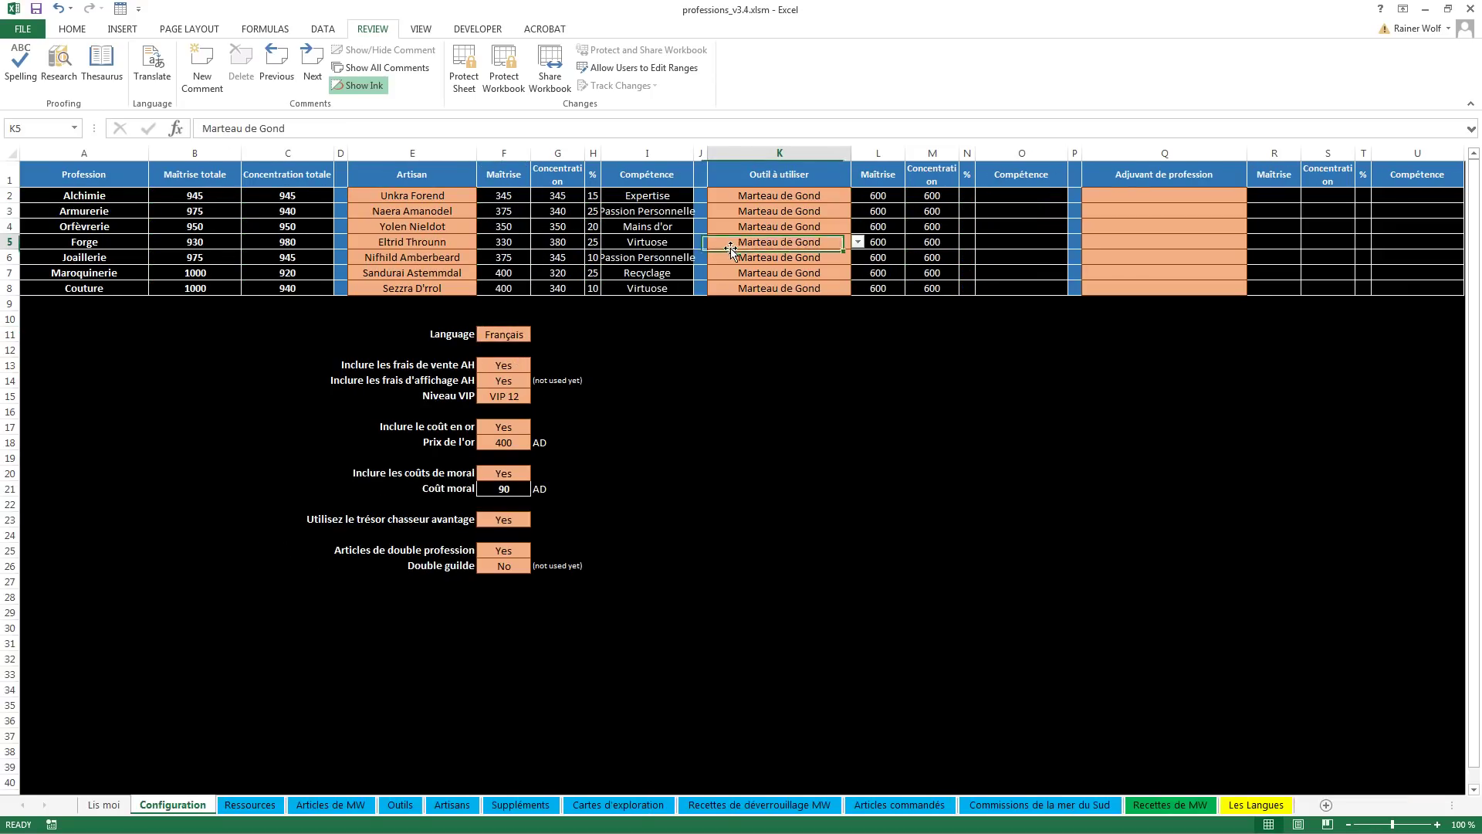
# Look through the translated recipes on the Recettes de MW sheet, and return to the v3.4 notes on the Lis moi sheet
pyautogui.click(1170, 805)
pyautogui.scroll(-20, 719, 384)
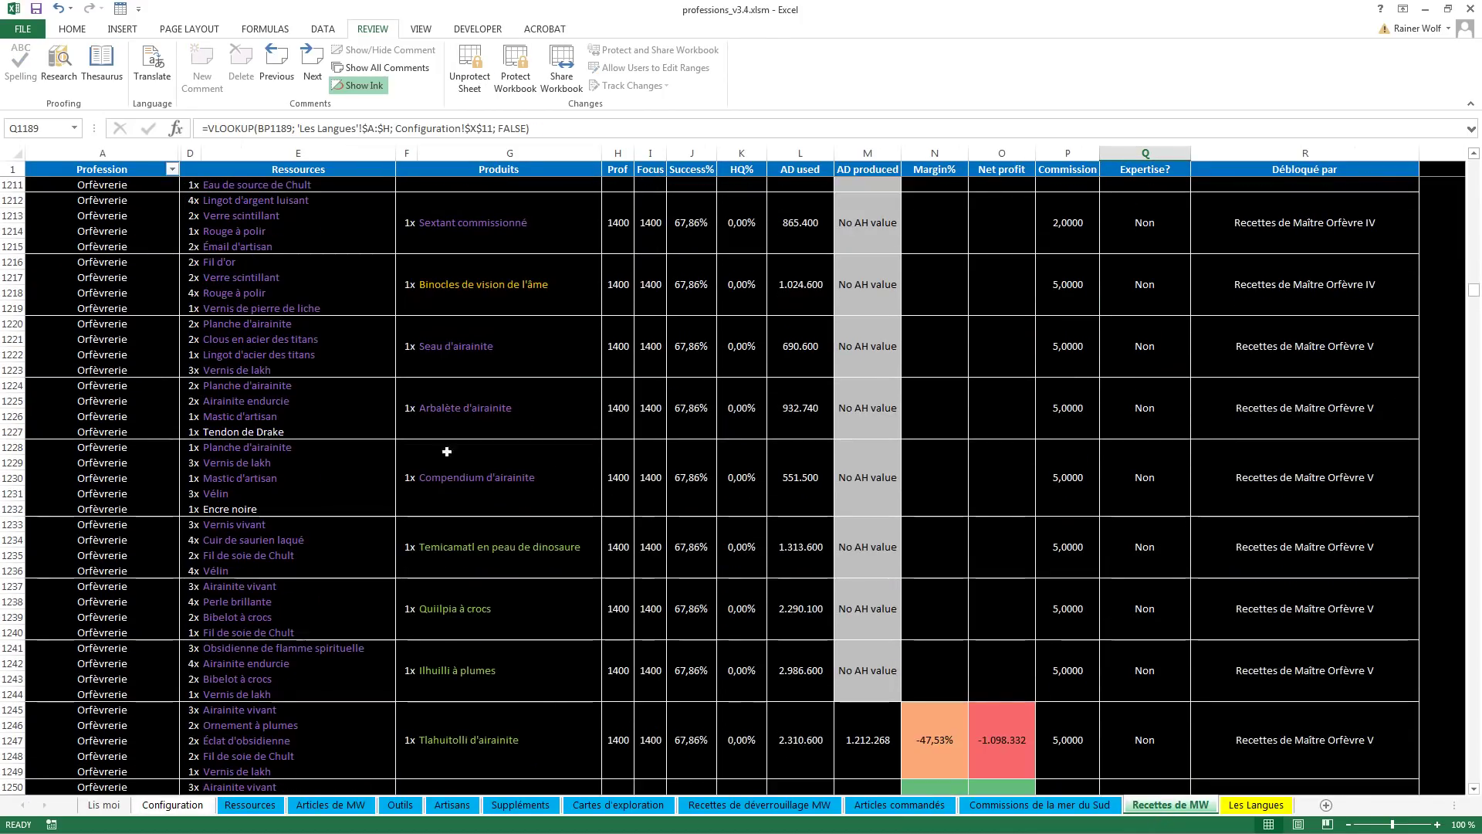
pyautogui.scroll(-7, 910, 520)
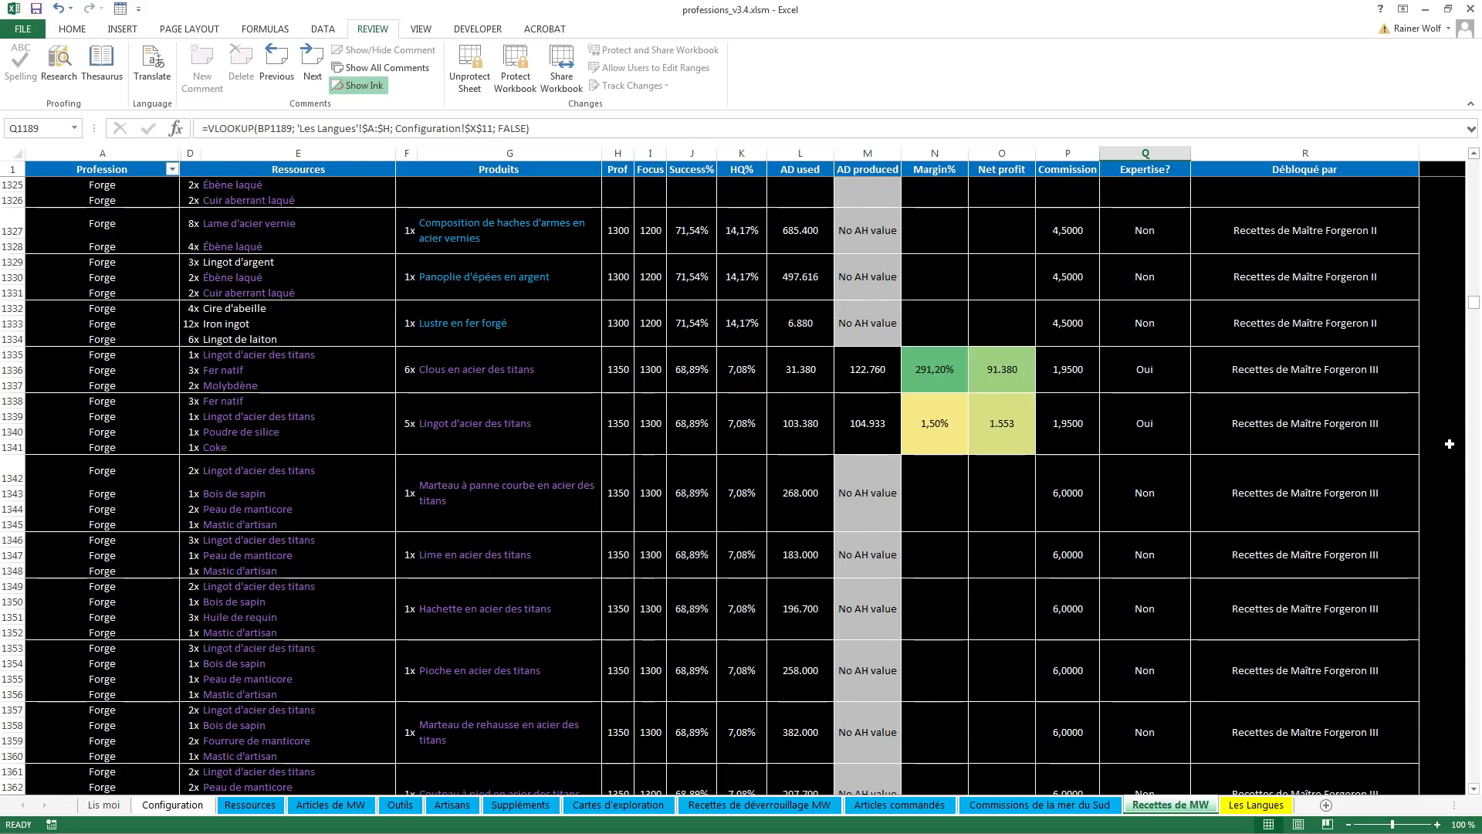
pyautogui.moveTo(1475, 303); pyautogui.dragTo(1475, 162)
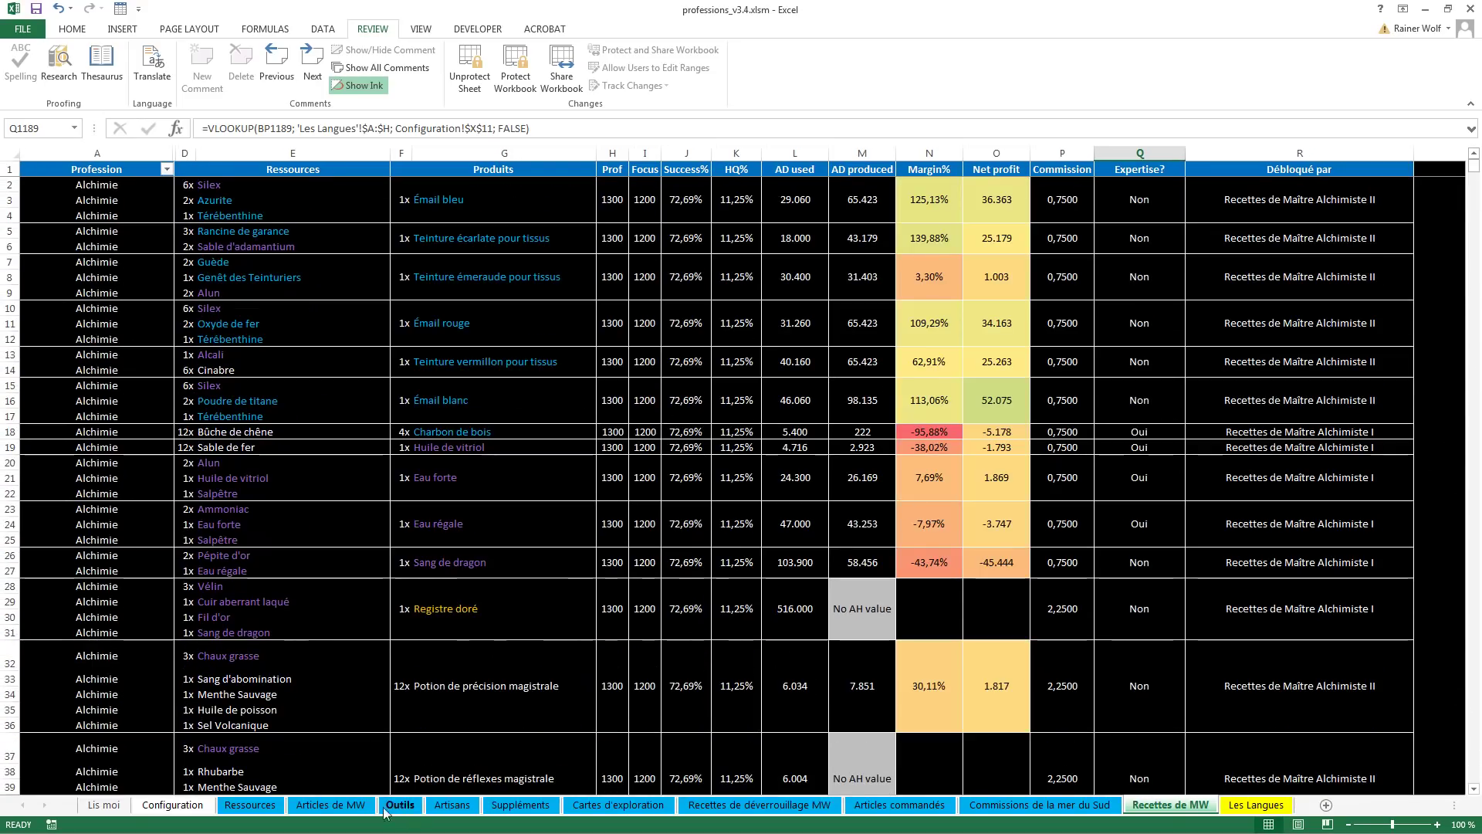
pyautogui.click(198, 808)
pyautogui.click(105, 807)
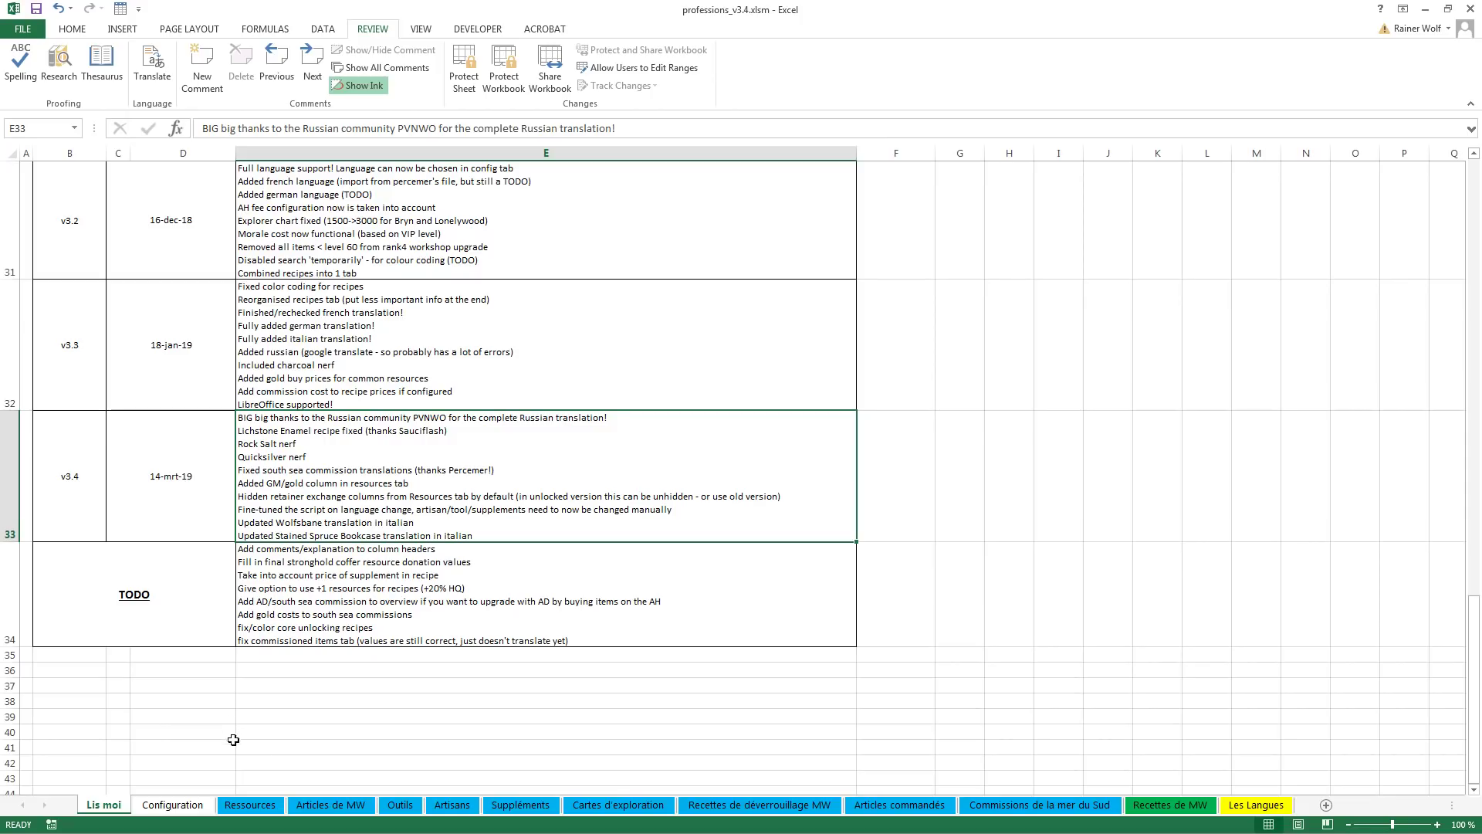
# Find the Wolfsbane row on the Les Langues sheet and select its Italian translation, Aconito
pyautogui.click(758, 501)
pyautogui.scroll(-20, 756, 467)
pyautogui.scroll(-20, 757, 467)
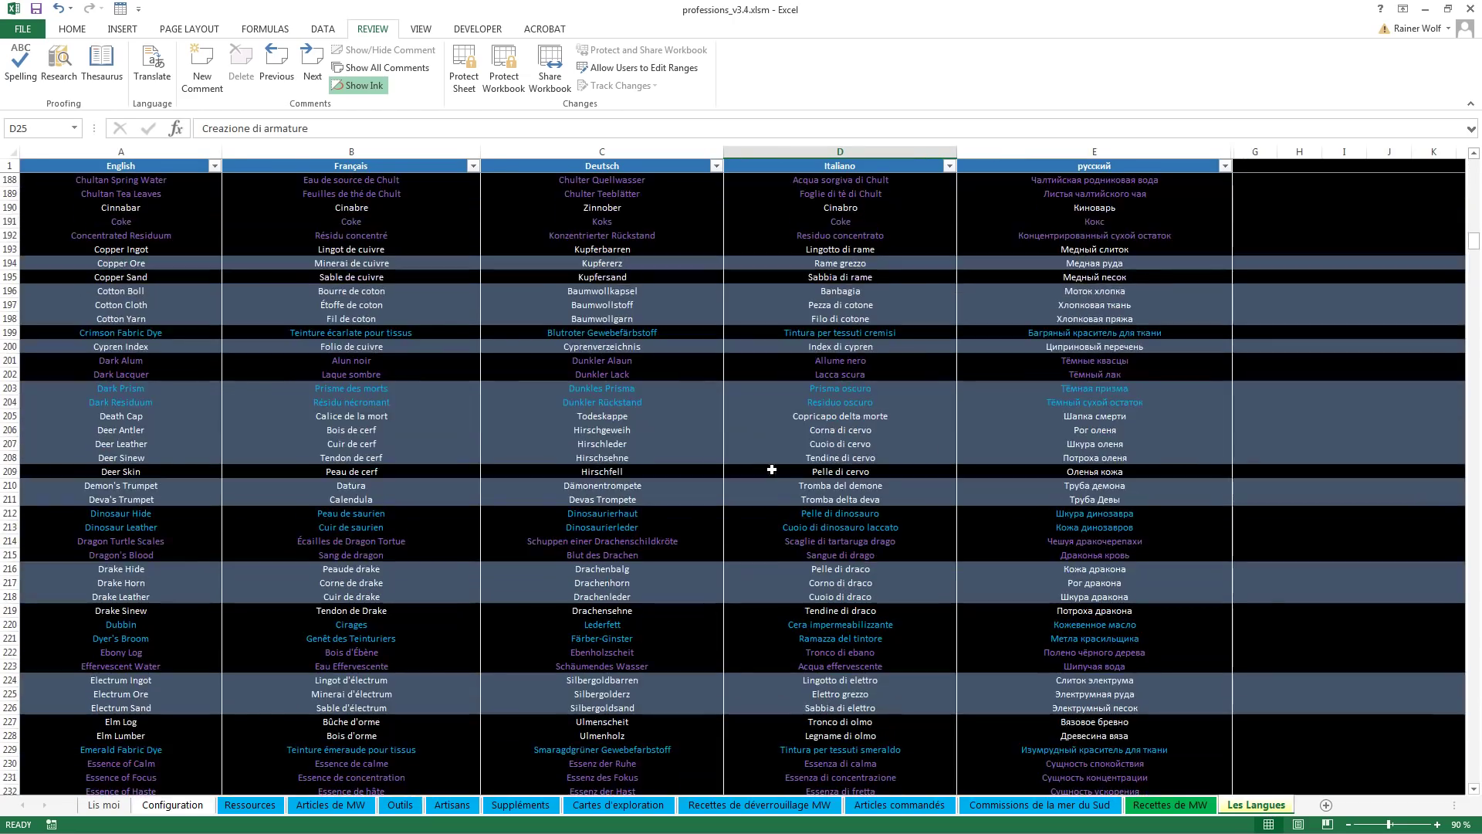
pyautogui.scroll(-20, 782, 484)
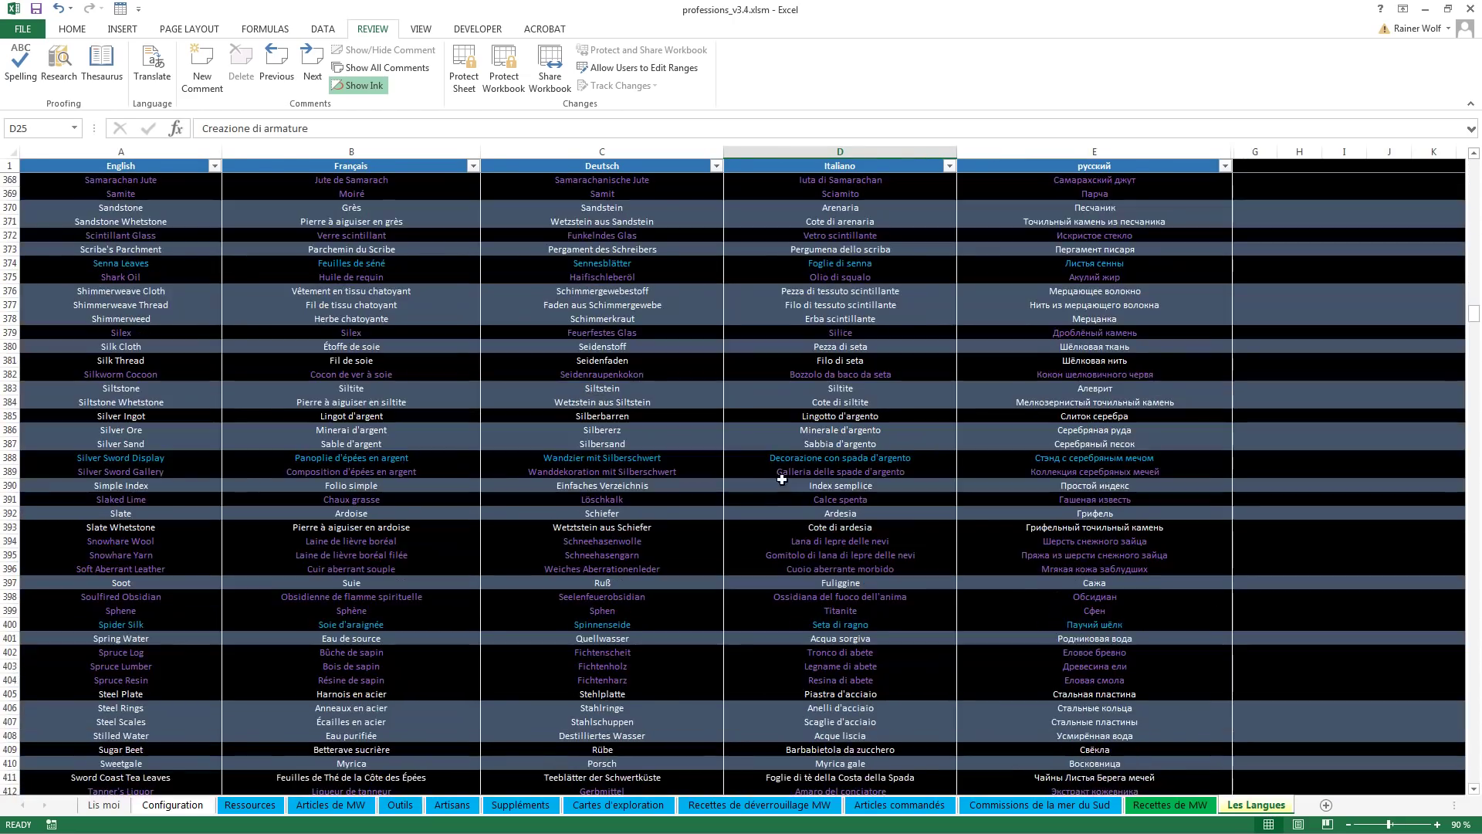
pyautogui.scroll(-3, 785, 495)
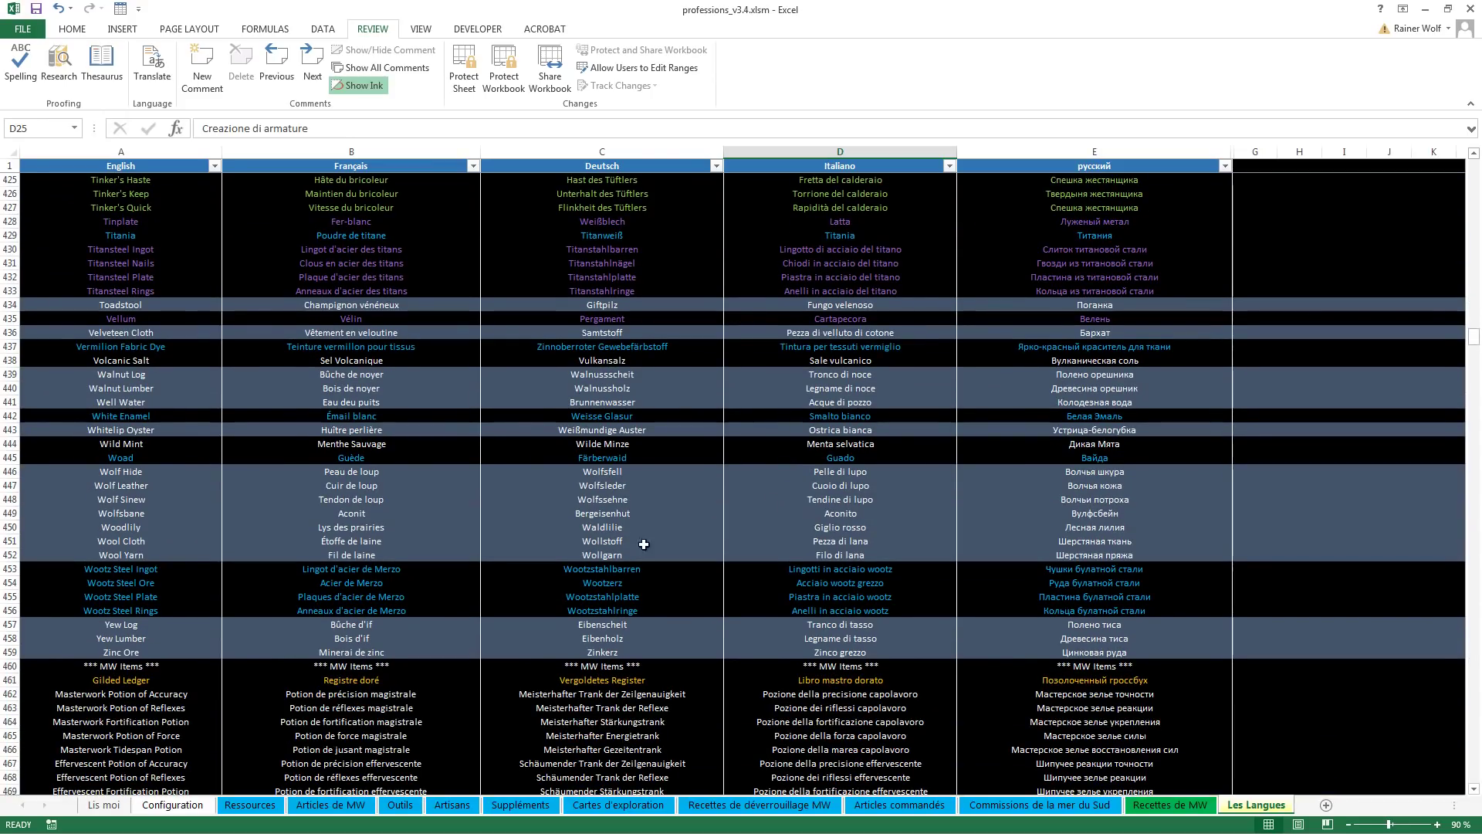
pyautogui.moveTo(116, 514); pyautogui.dragTo(849, 513)
pyautogui.click(870, 513)
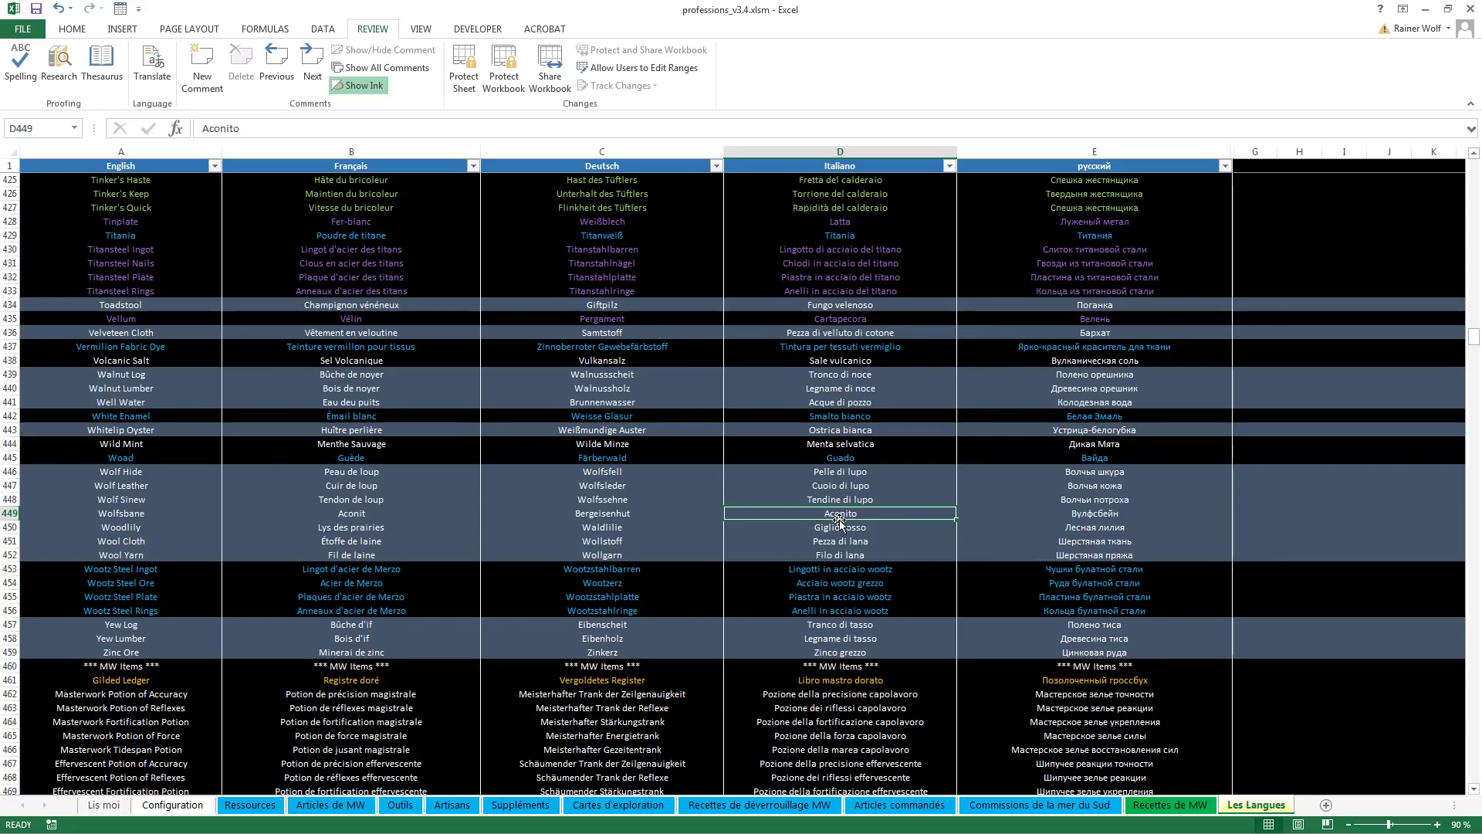
# Check the v3.4 notes on the Lis moi sheet, and select the red-marked French translation of Relic Iron Ingot on the Les Langues sheet
pyautogui.click(115, 809)
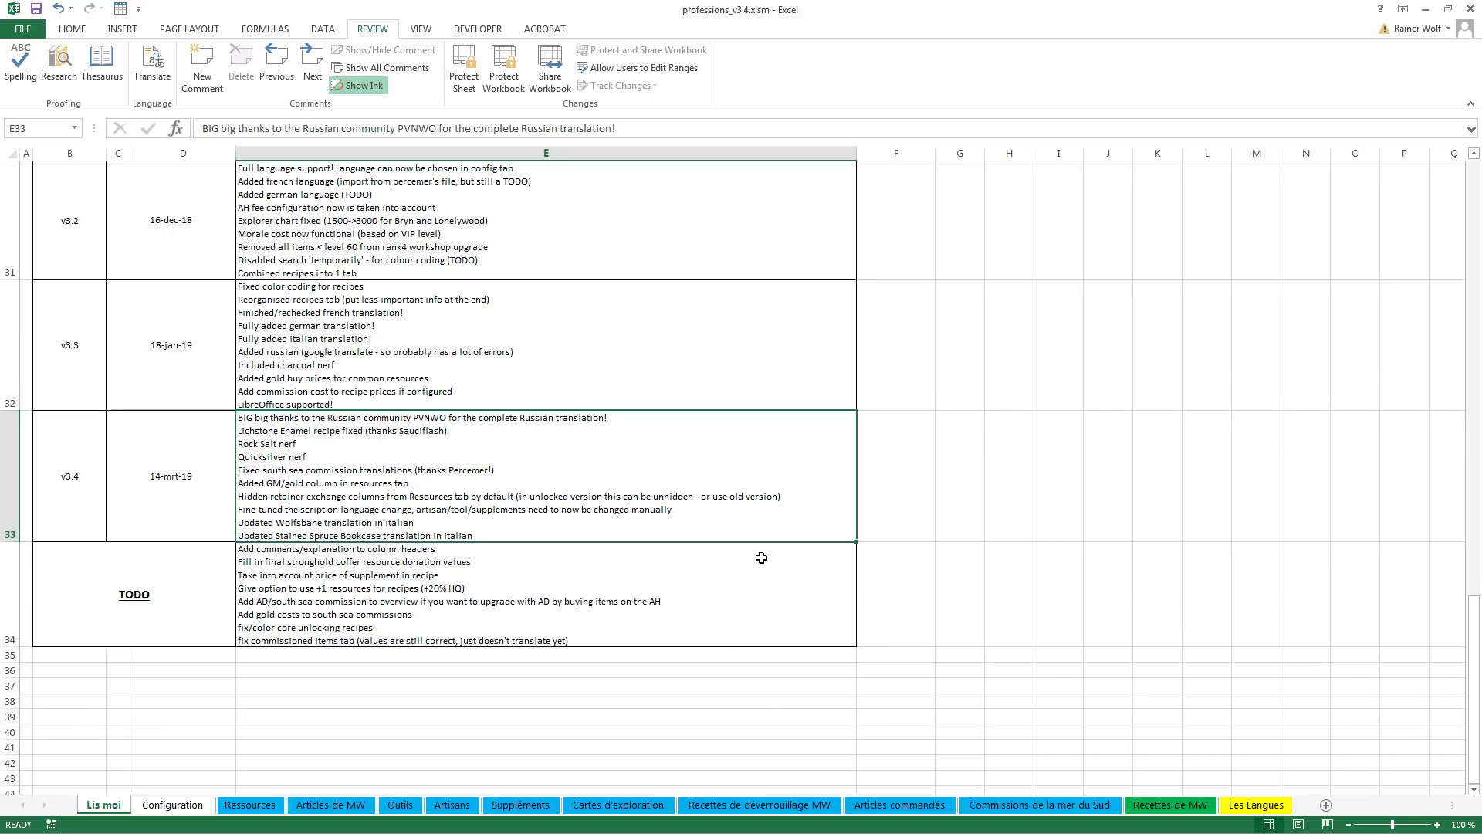
pyautogui.click(1255, 804)
pyautogui.click(568, 445)
pyautogui.scroll(-13, 540, 423)
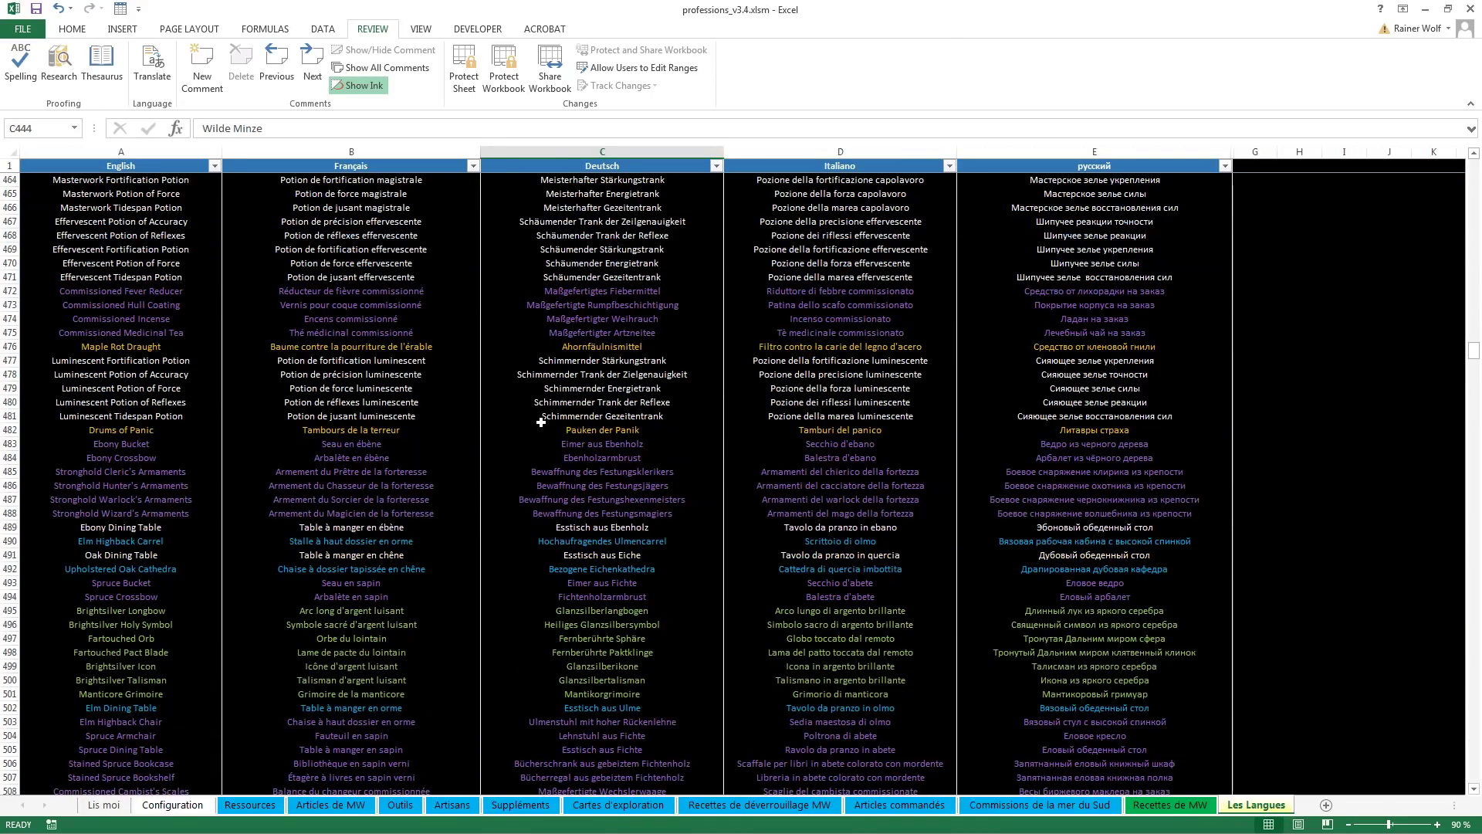
pyautogui.moveTo(1473, 351); pyautogui.dragTo(1473, 297)
pyautogui.click(431, 653)
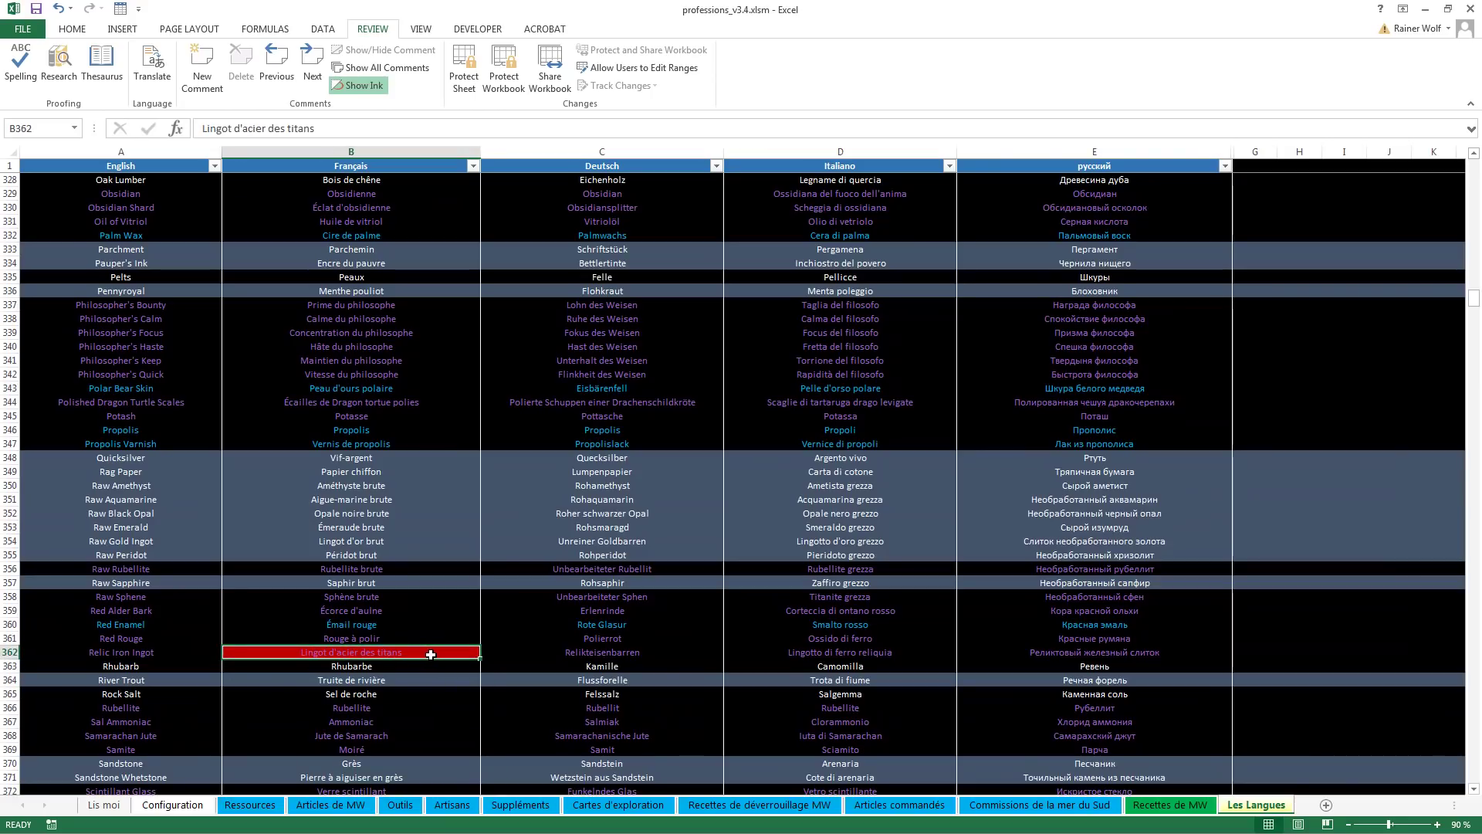
# Compare the French Relic Iron Ingot entry with the Titansteel Ingot translation without editing it, and return to the v3.4 notes on Lis moi
pyautogui.doubleClick(431, 654)
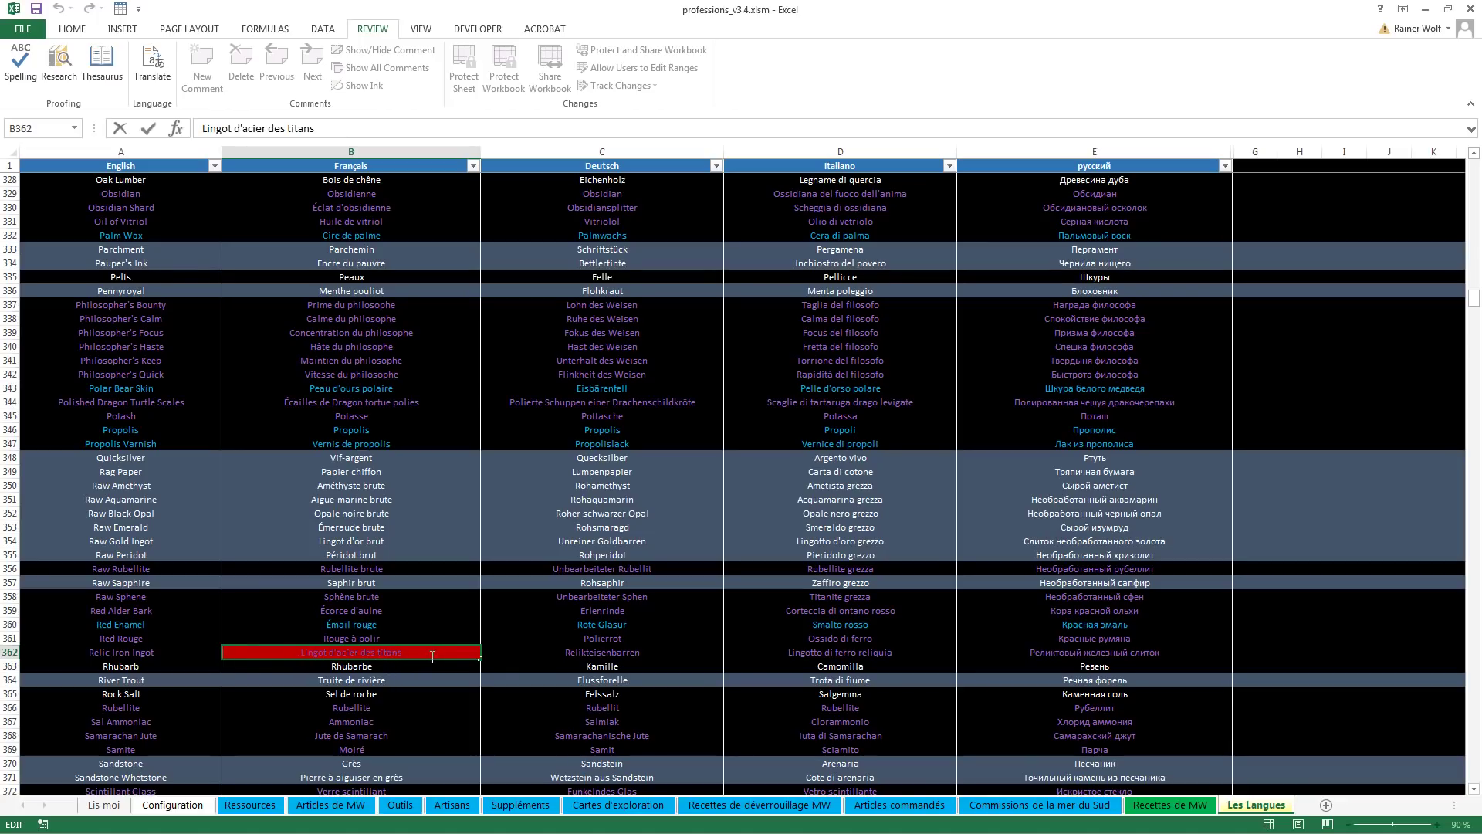
pyautogui.scroll(-11, 420, 618)
pyautogui.scroll(-8, 455, 557)
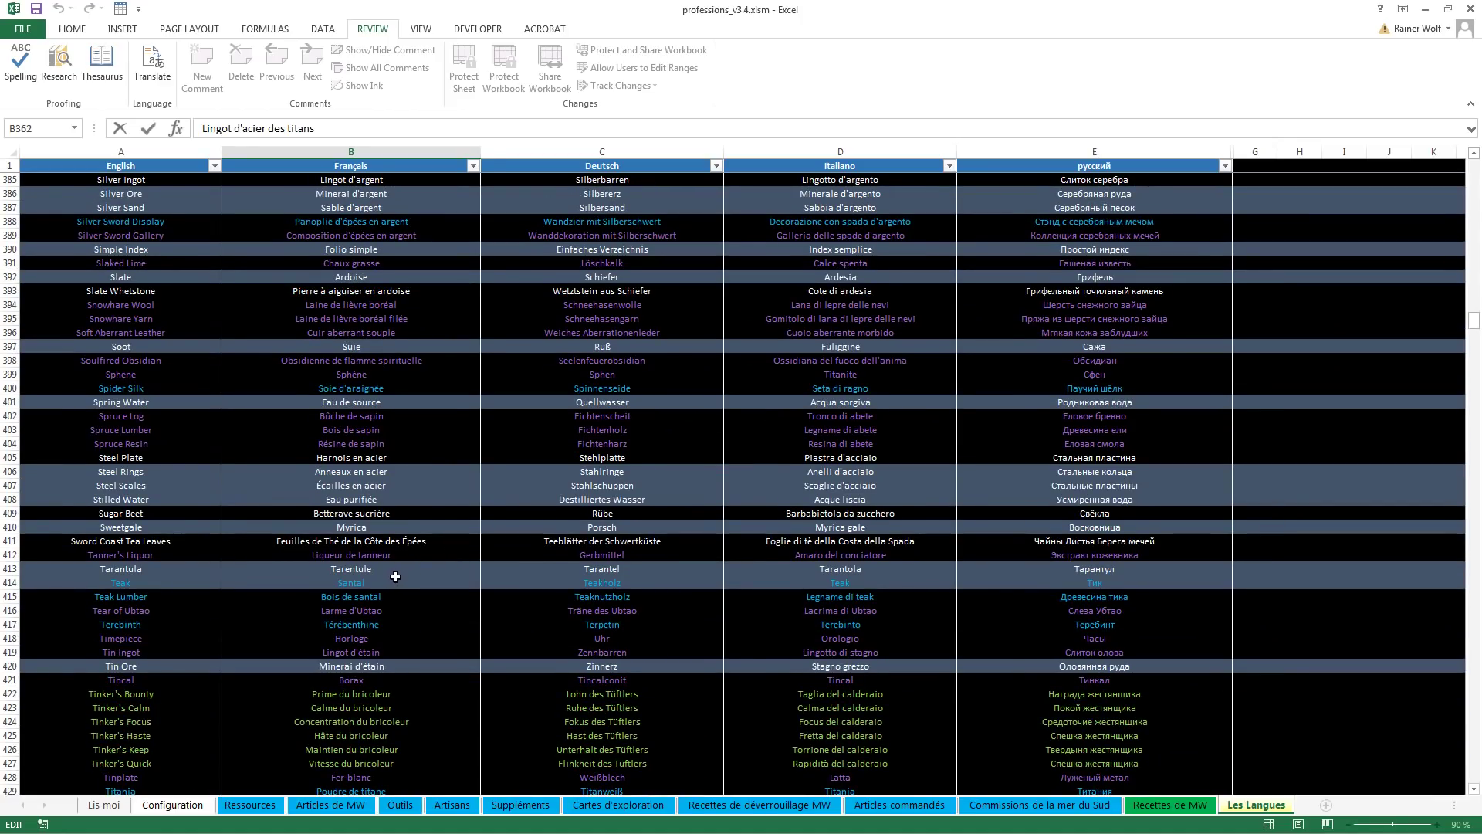
pyautogui.scroll(-5, 394, 579)
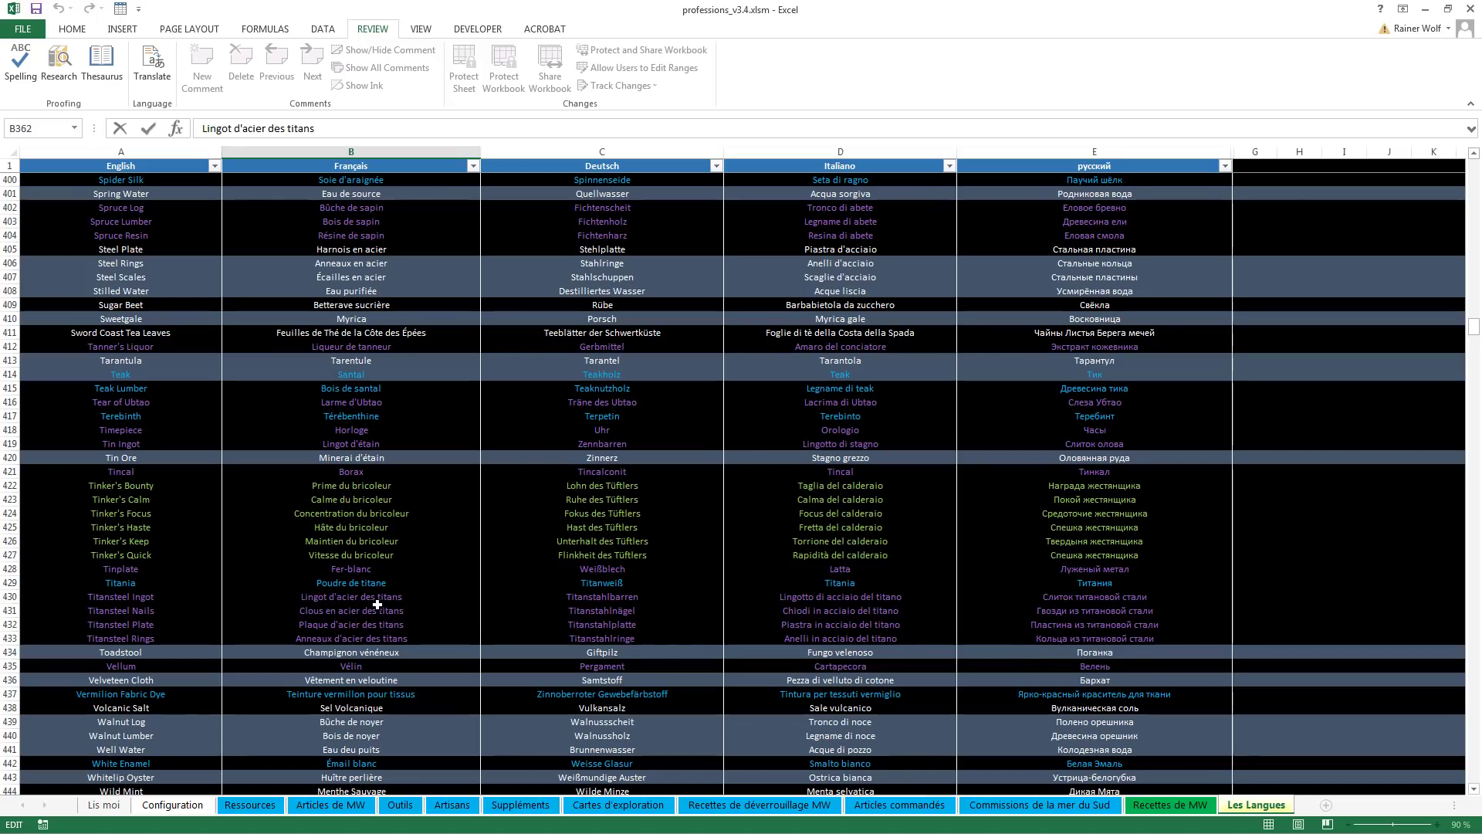
pyautogui.scroll(16, 447, 563)
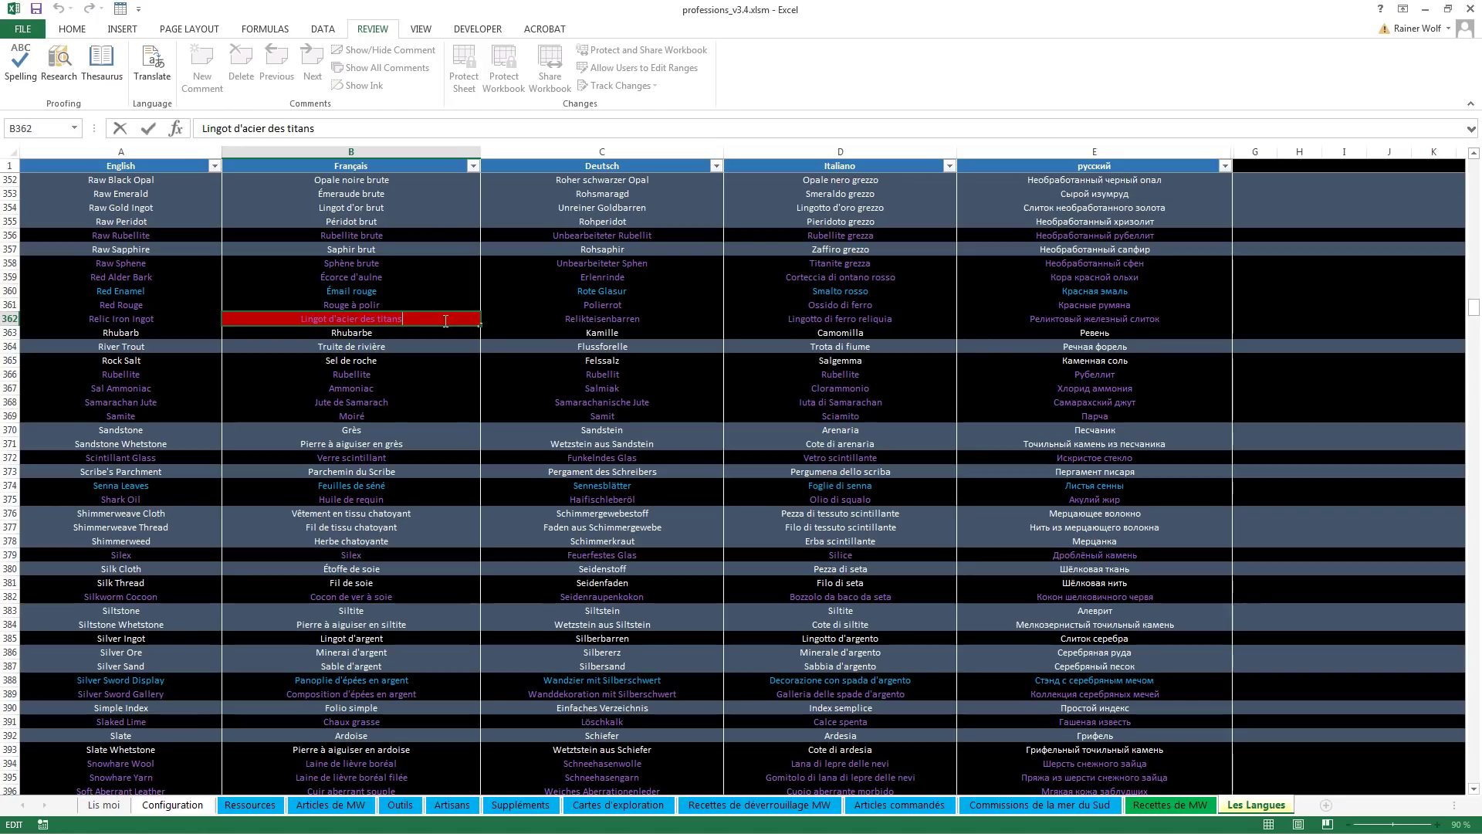
pyautogui.click(423, 356)
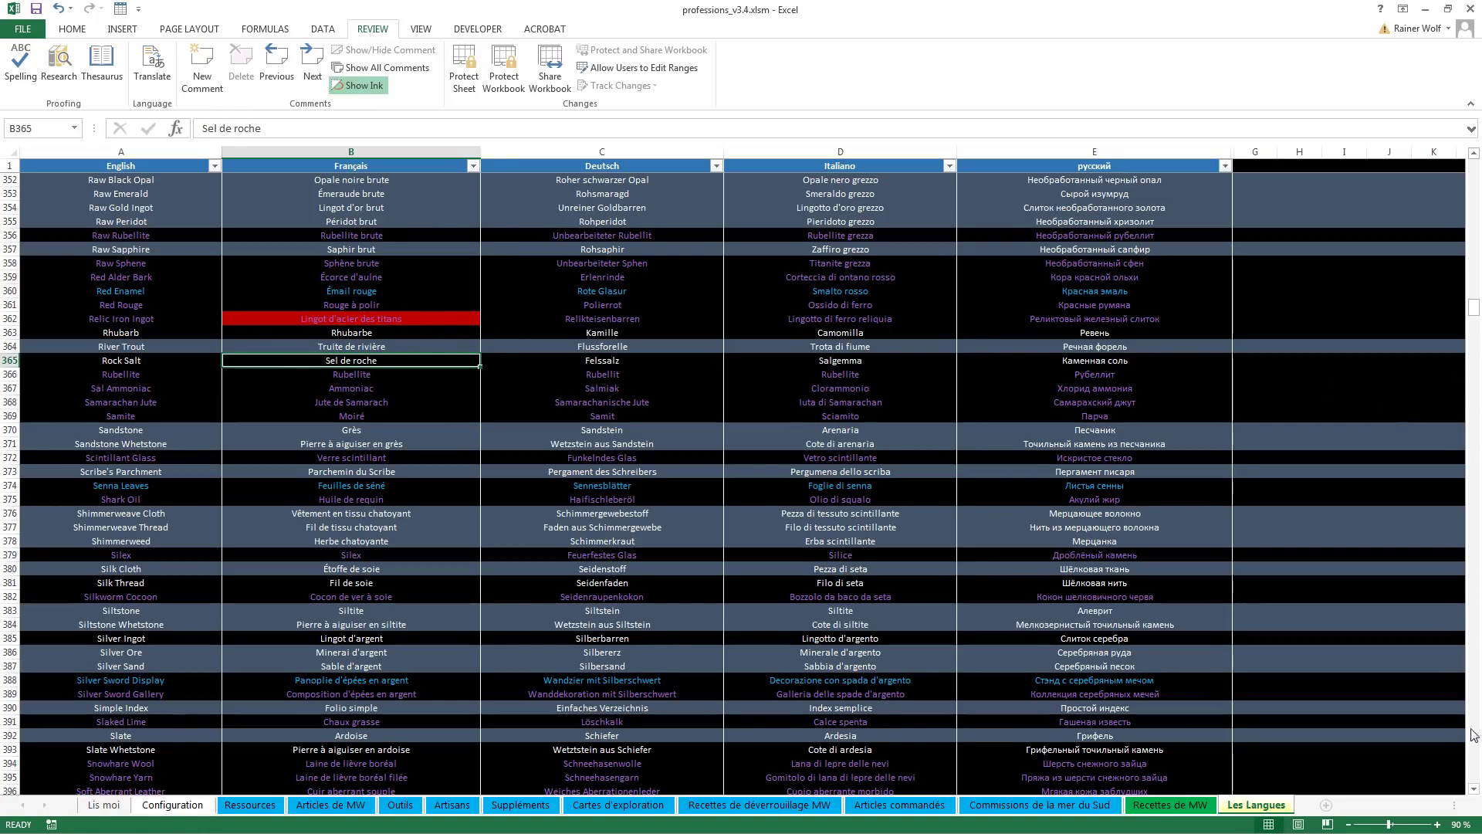
pyautogui.click(112, 808)
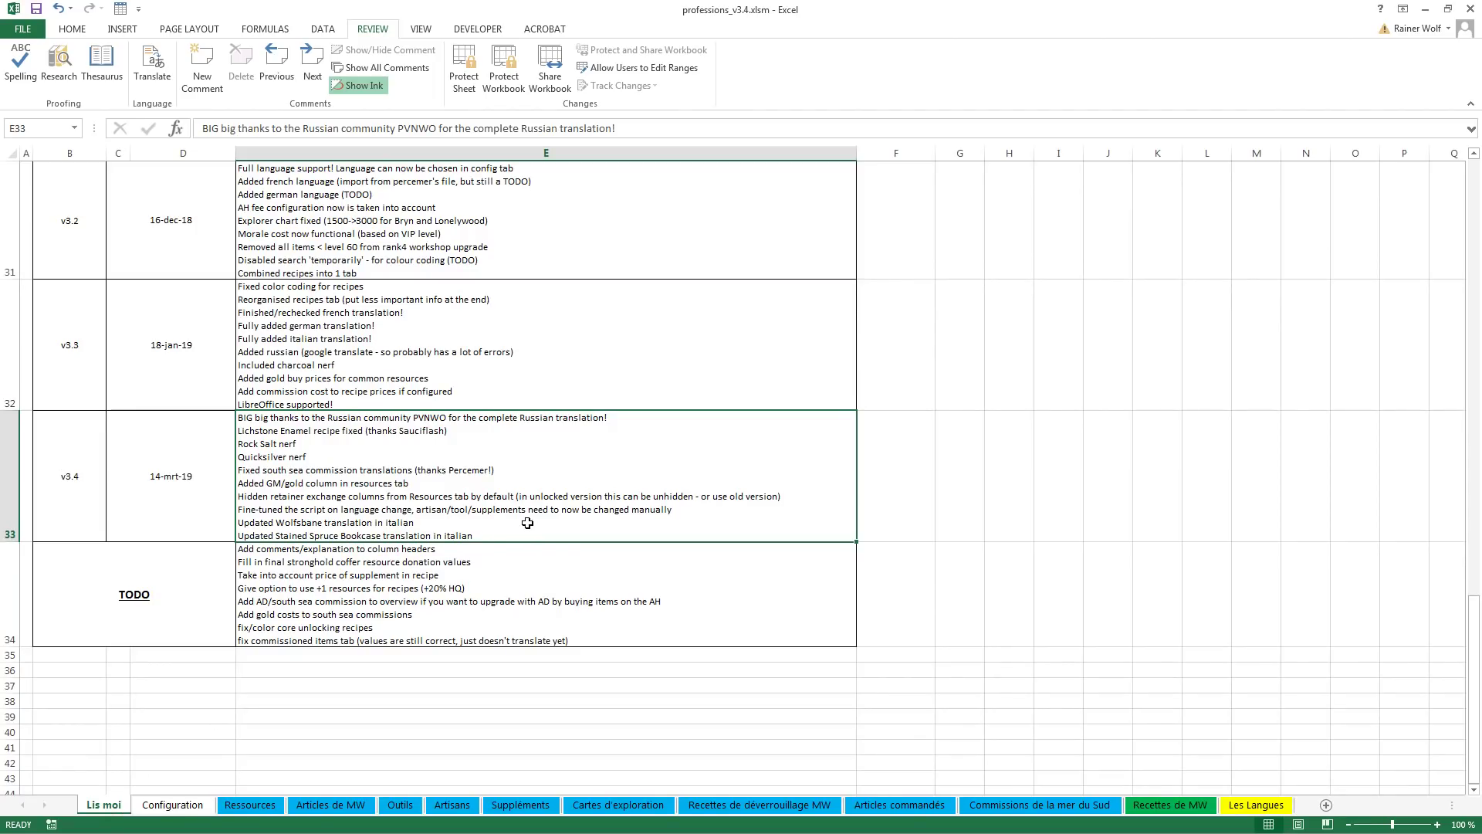